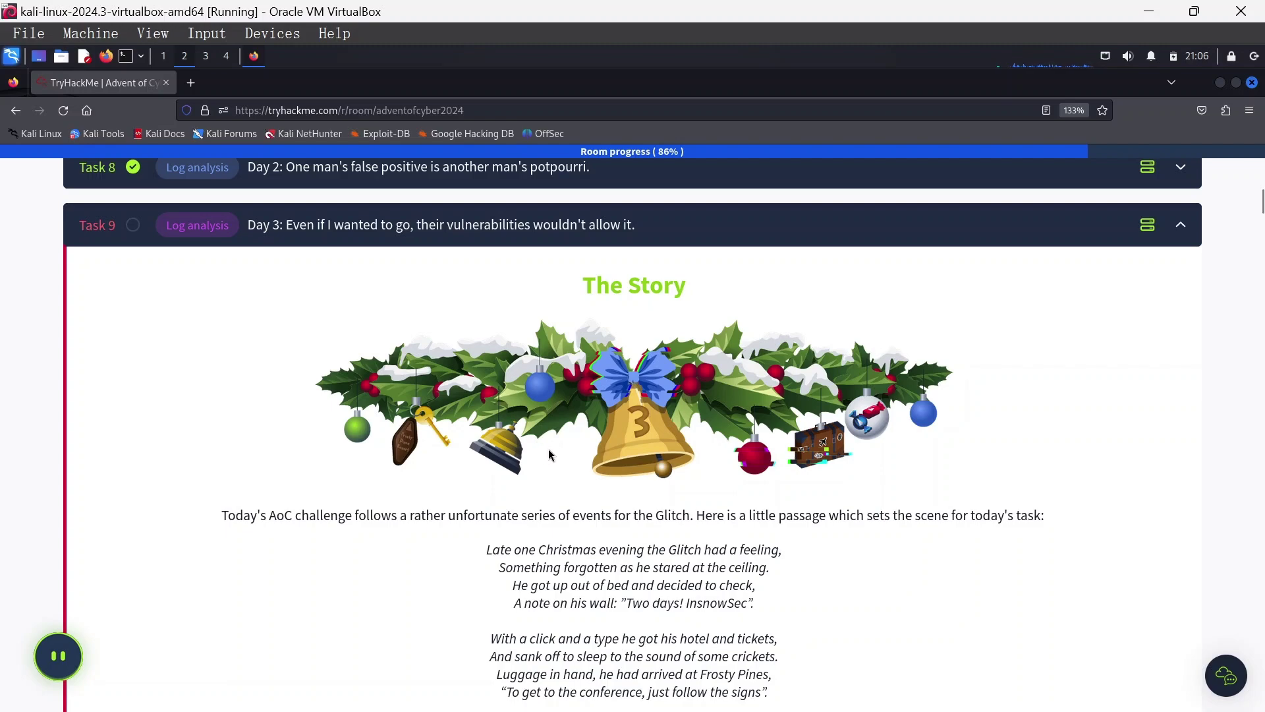
Start the target virtual machine for the Day 3 log analysis task.
scroll(627, 478, "down", 7)
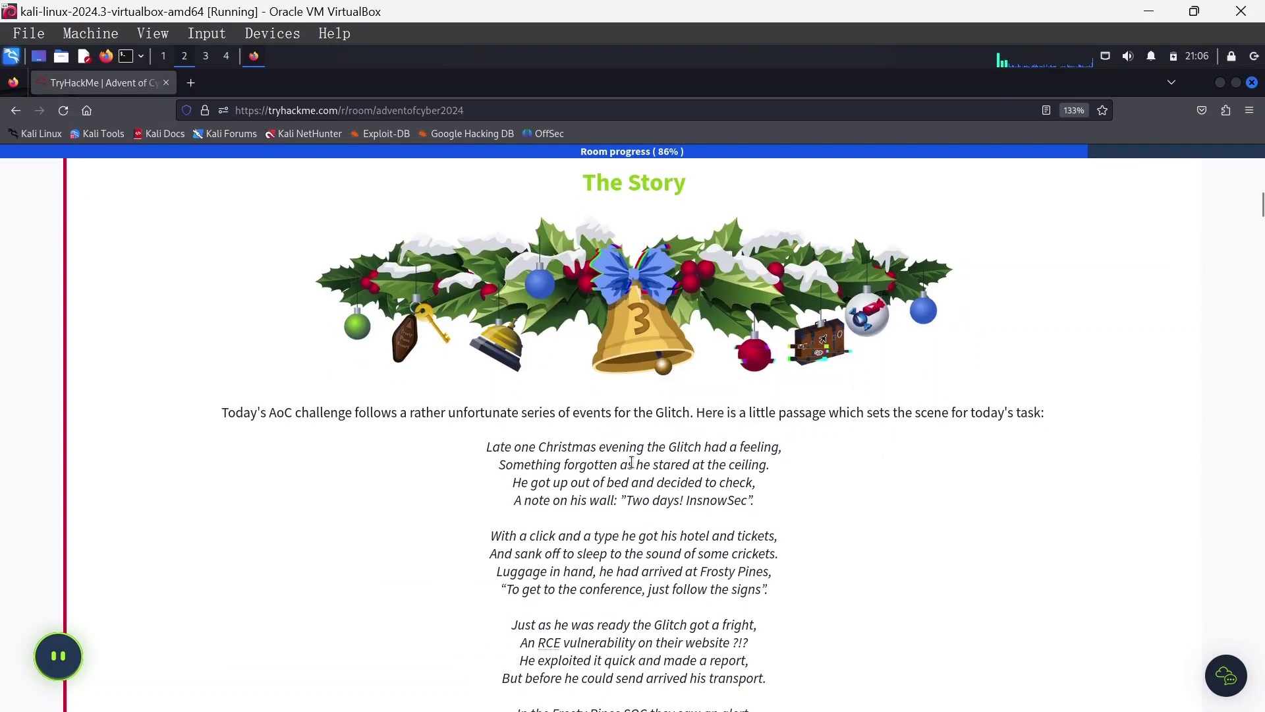
scroll(578, 461, "down", 4)
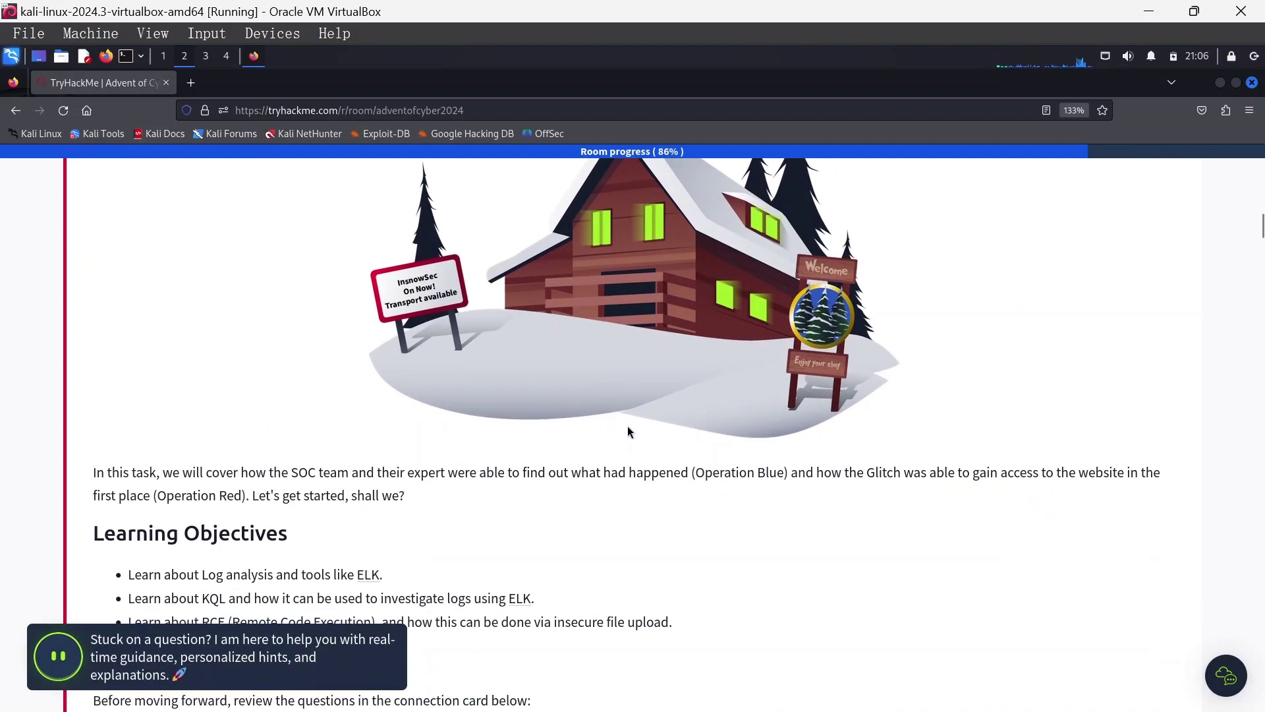
scroll(641, 451, "down", 1)
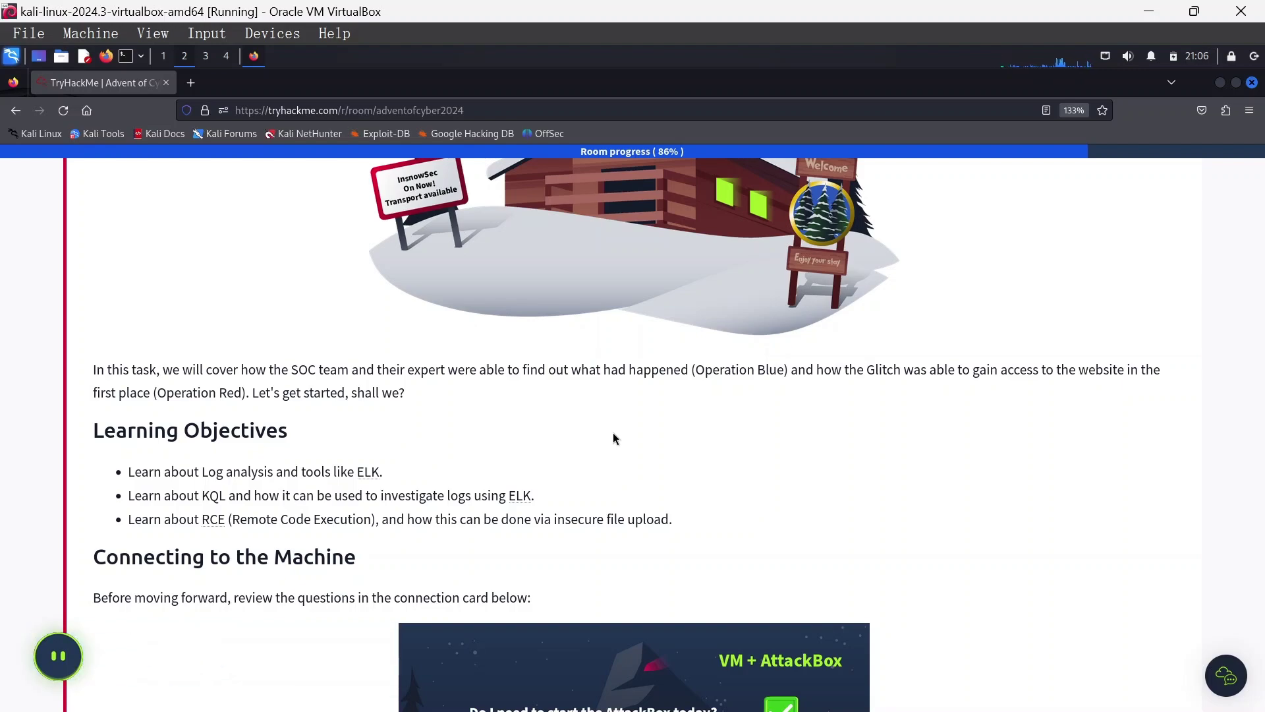
scroll(601, 448, "down", 1)
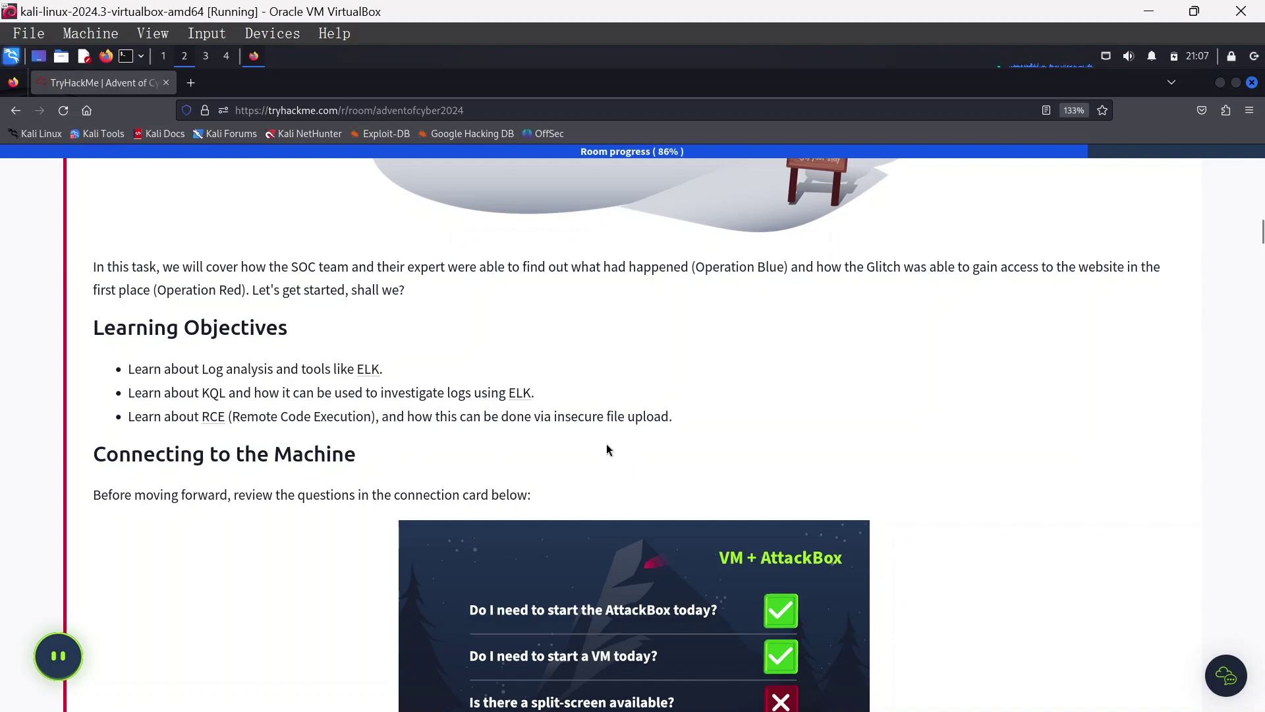
scroll(580, 396, "down", 3)
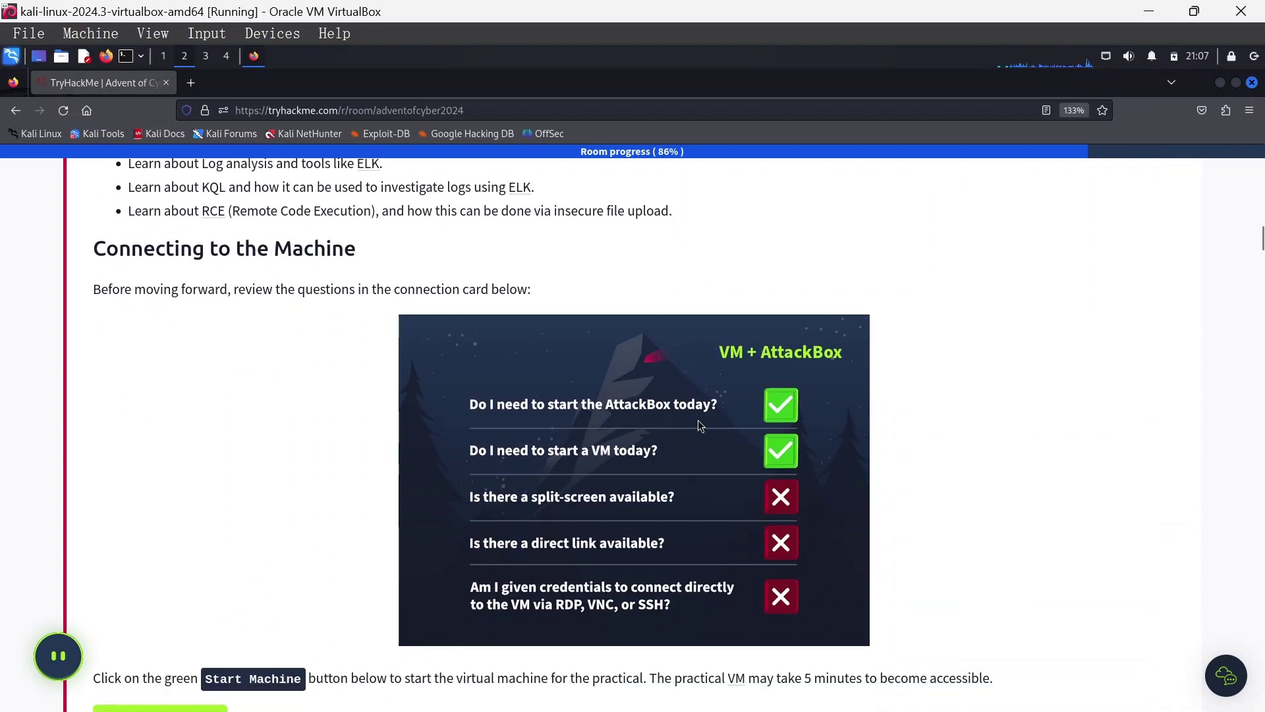
scroll(462, 430, "down", 5)
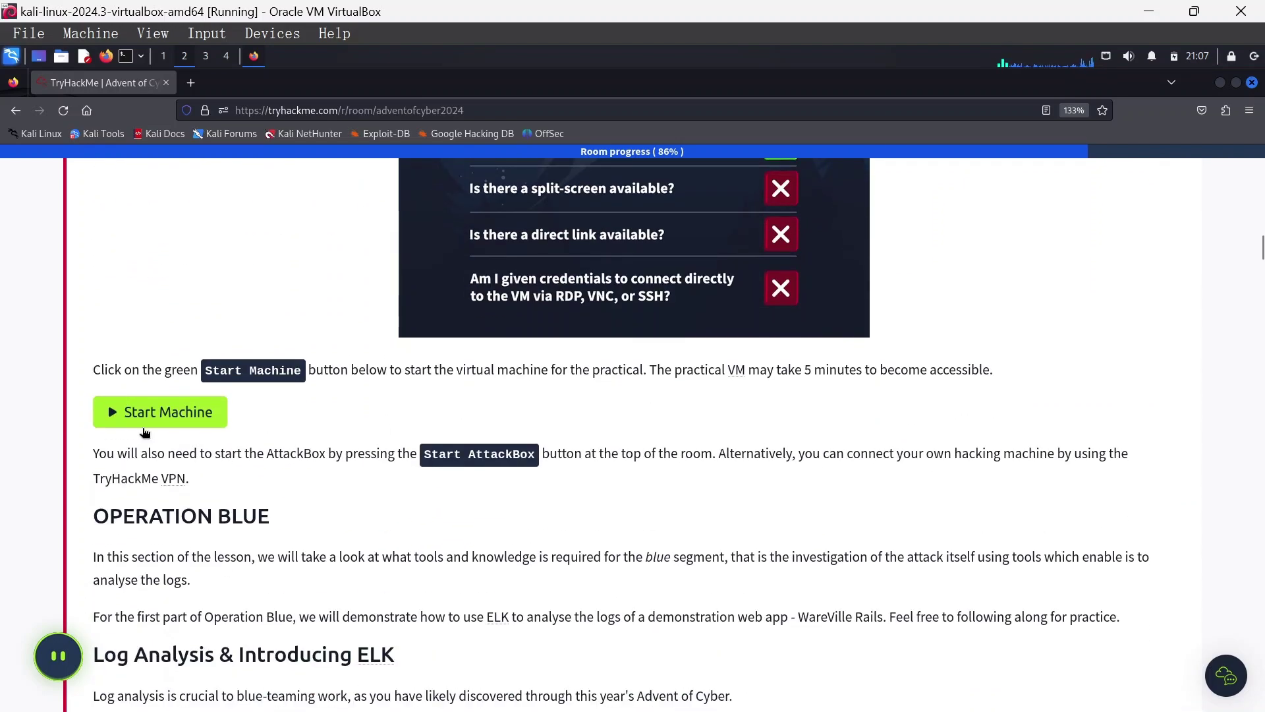
left_click(151, 422)
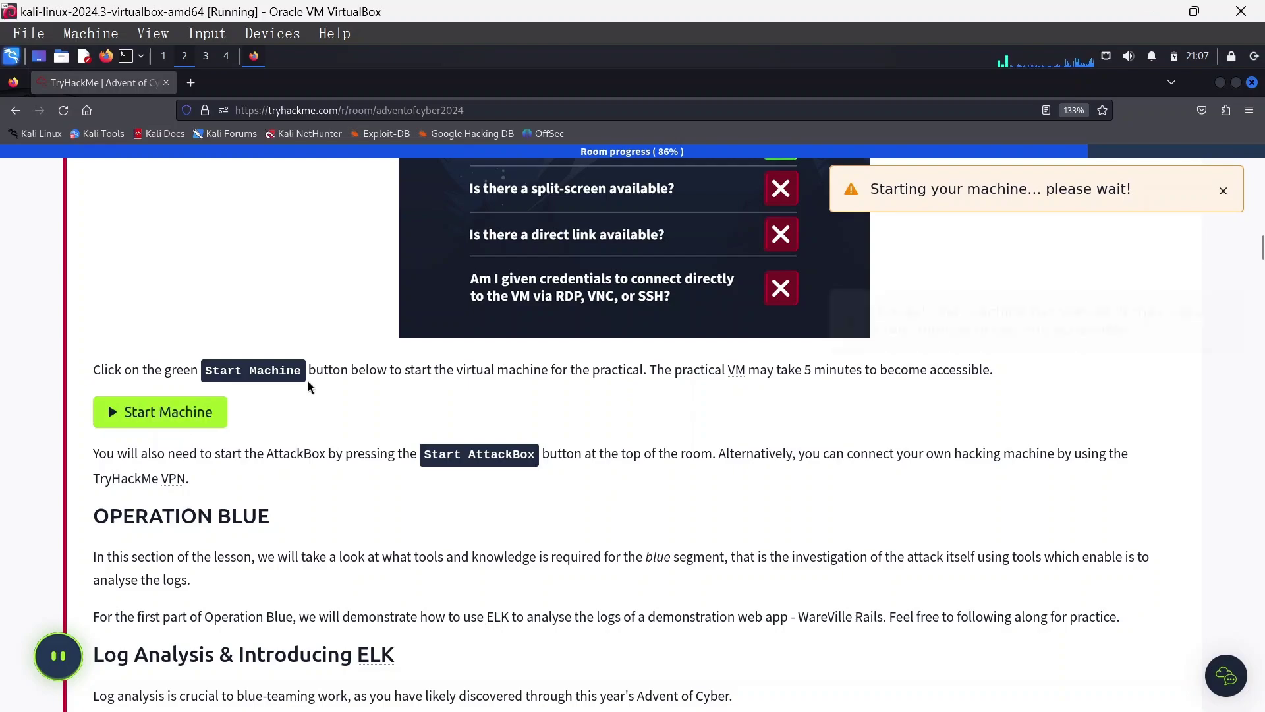
Start the AttackBox for the Advent of Cyber 2024 room.
scroll(318, 347, "up", 3)
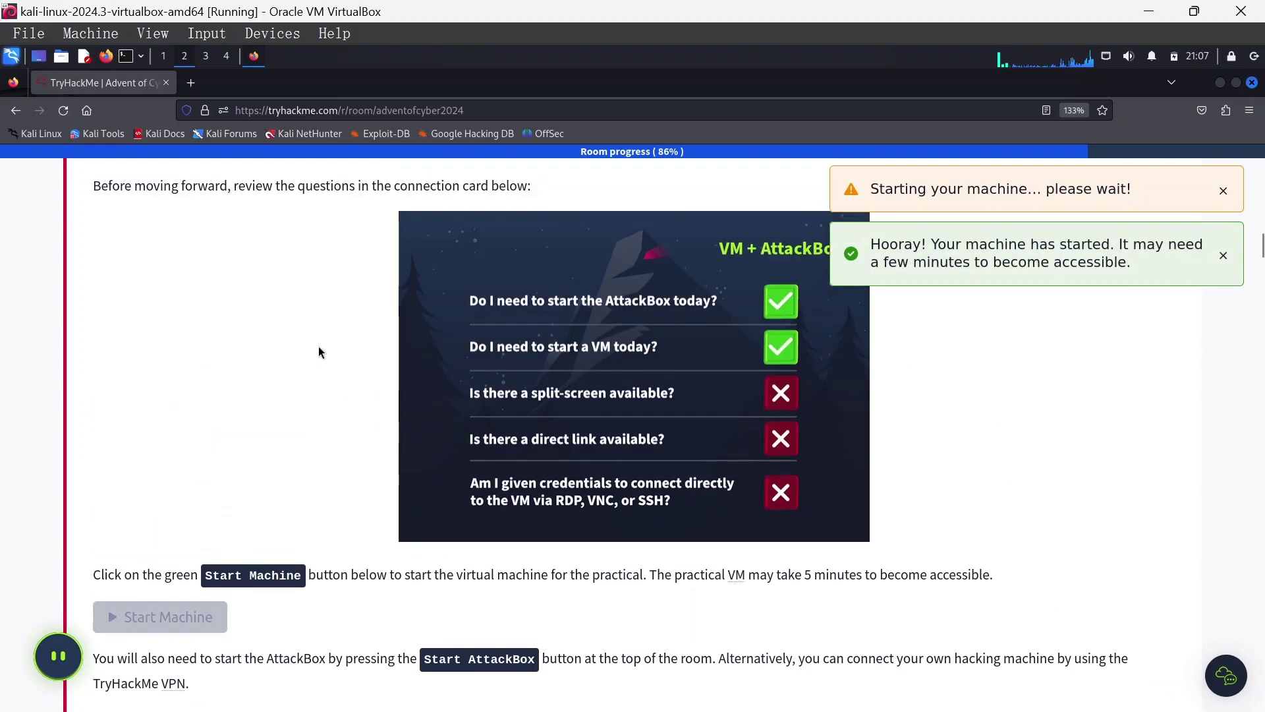
scroll(319, 347, "up", 3)
scroll(318, 341, "up", 10)
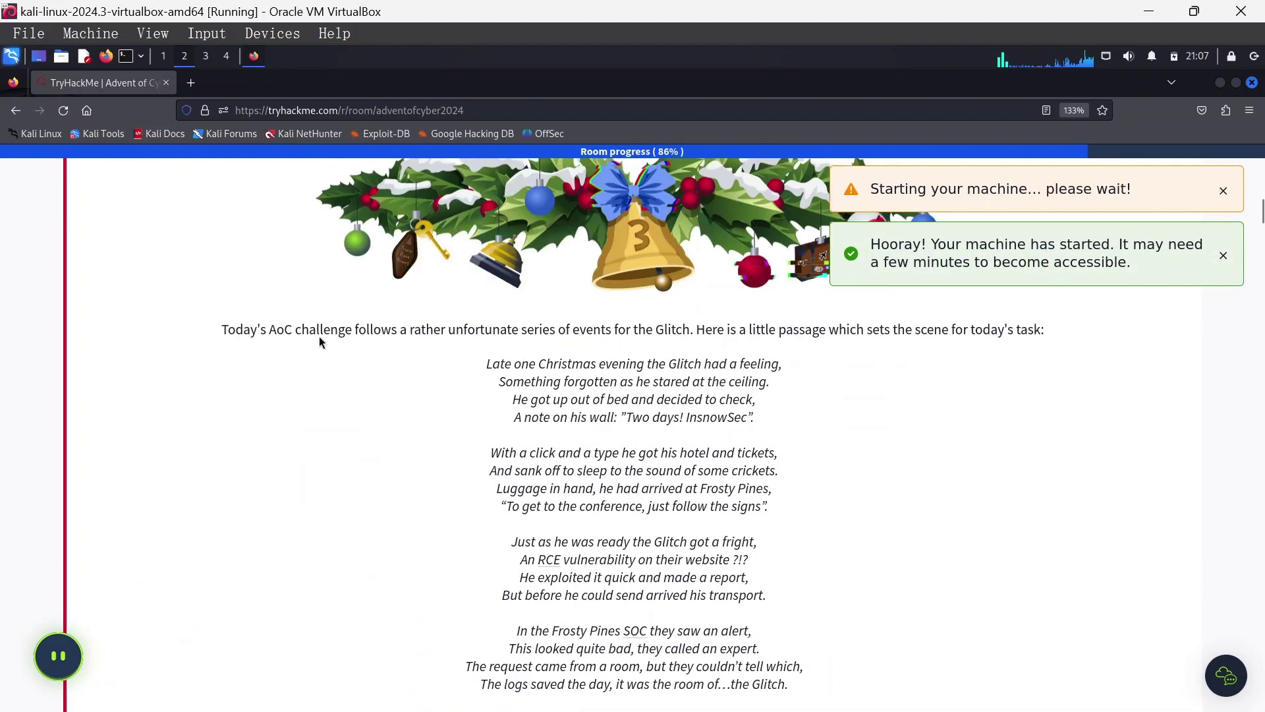
scroll(319, 336, "up", 15)
scroll(295, 349, "up", 10)
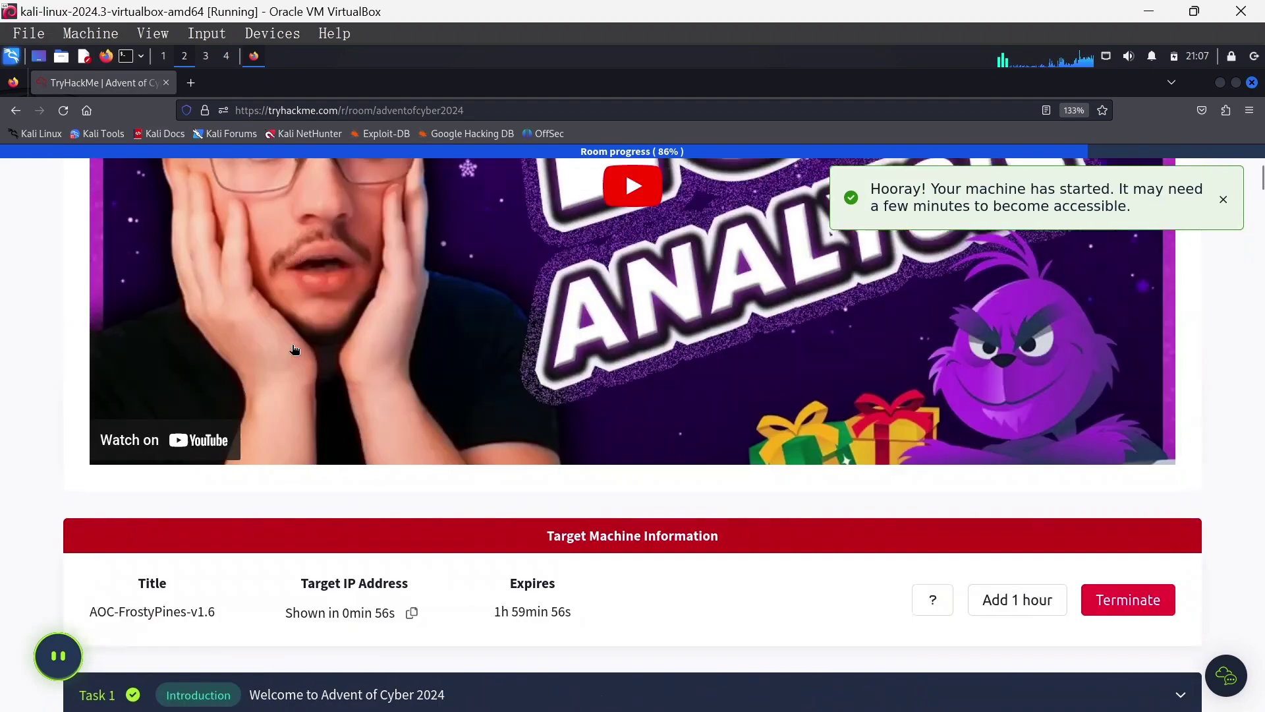
scroll(295, 349, "up", 10)
left_click(304, 431)
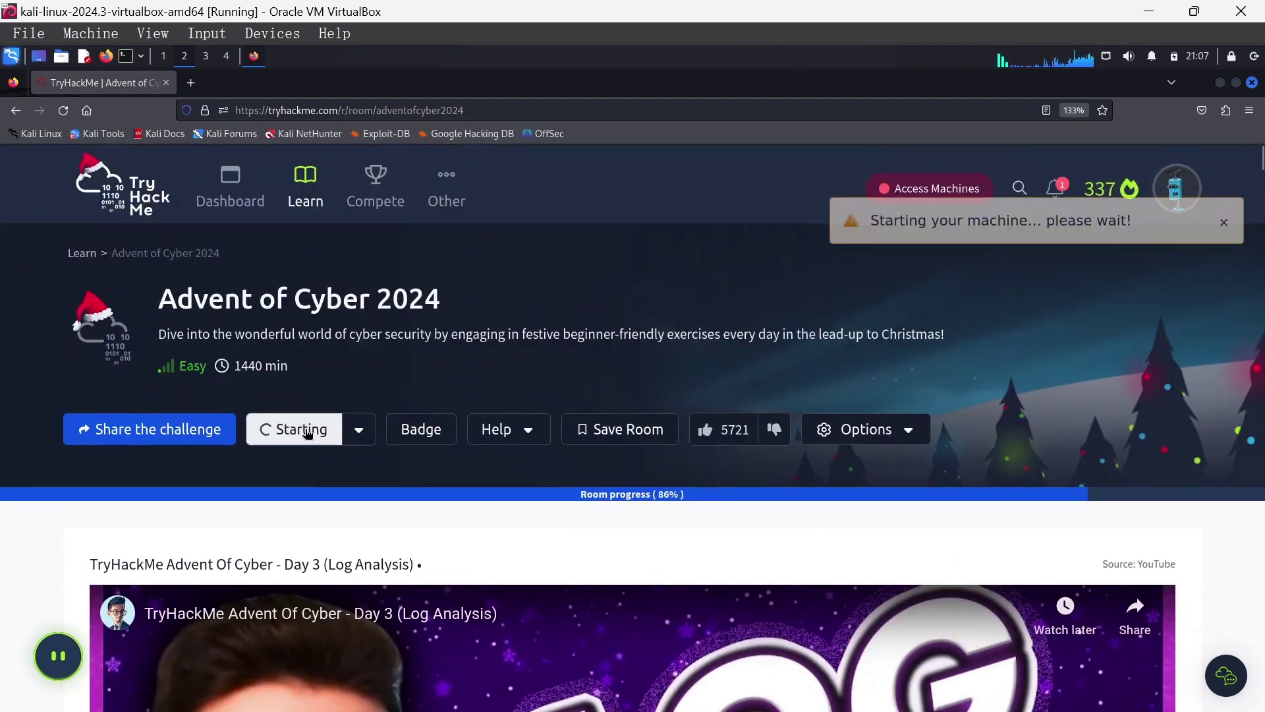
Read the Day 3 Operation Blue introduction, covering log analysis, the ELK stack and how to open Kibana's Discover interface.
scroll(313, 453, "down", 1)
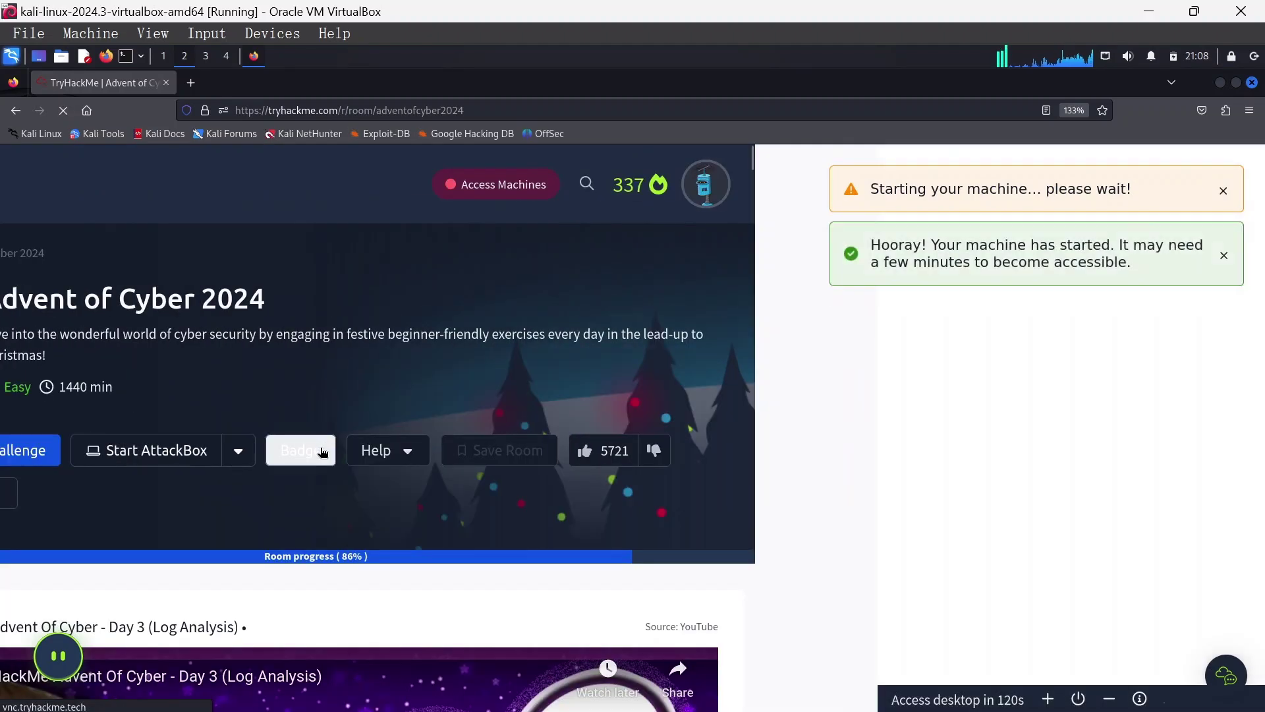
scroll(322, 451, "down", 15)
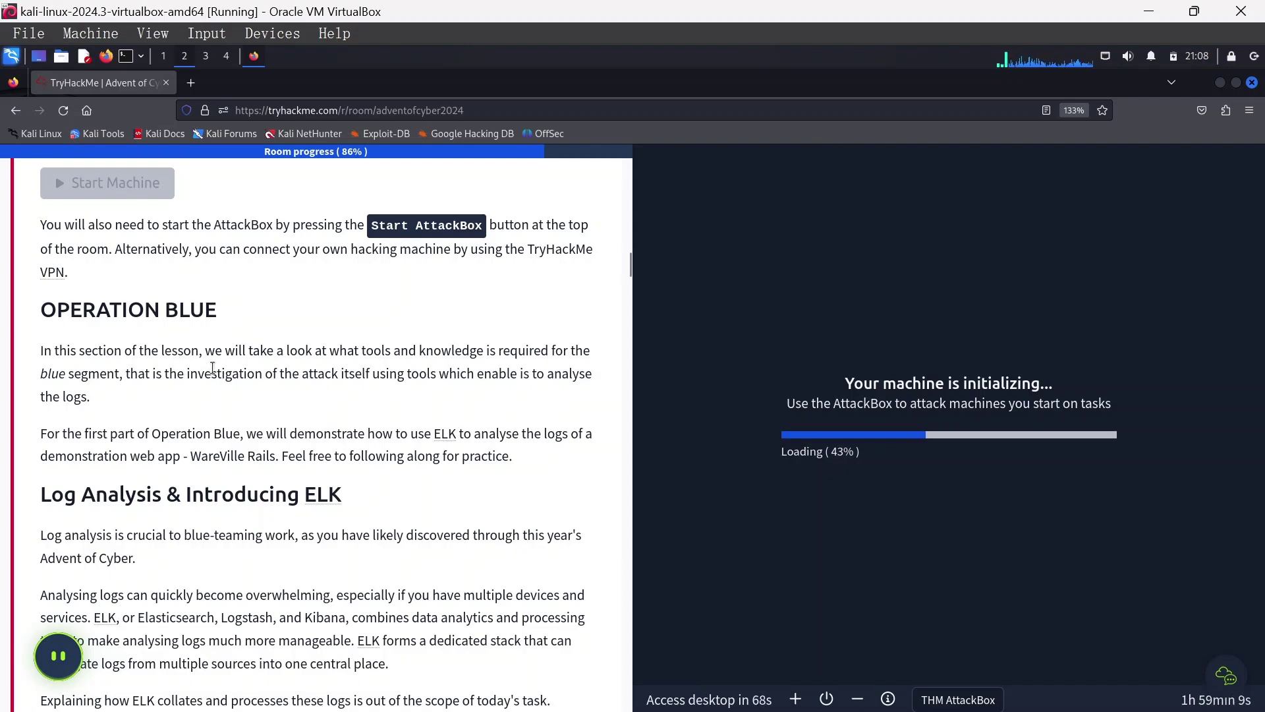
scroll(212, 378, "down", 1)
scroll(213, 376, "up", 1)
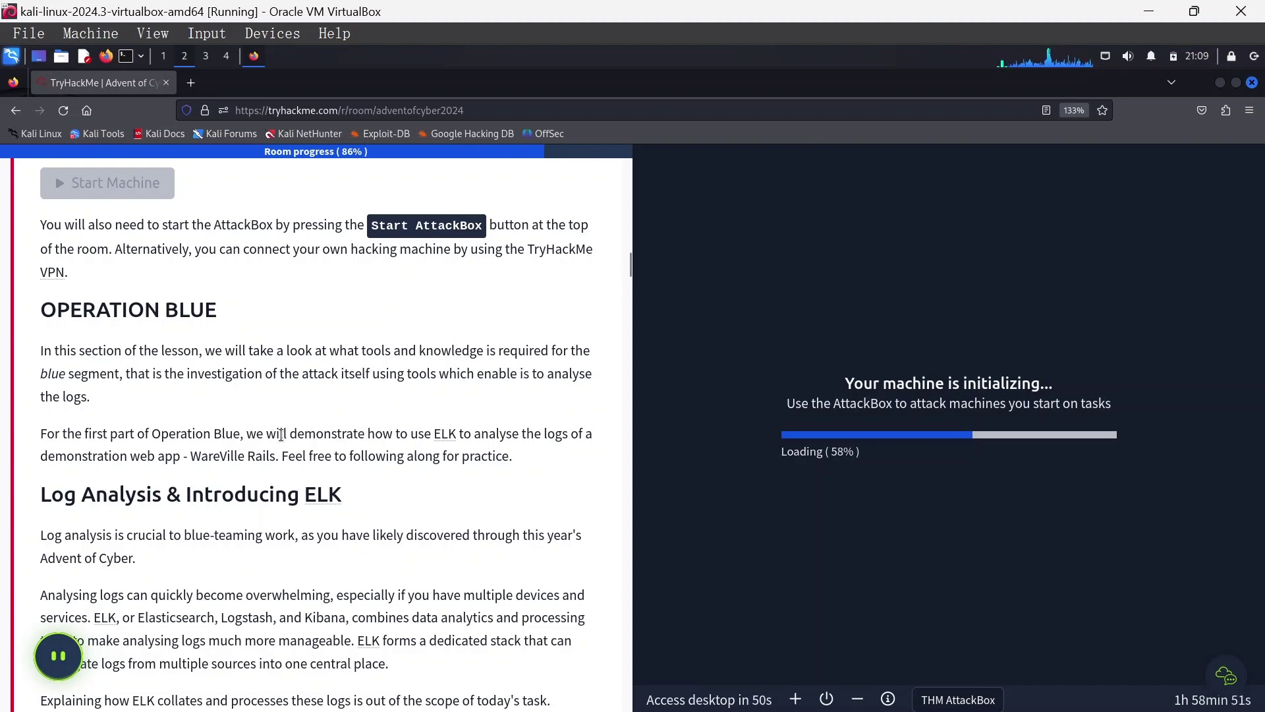
scroll(223, 422, "down", 3)
scroll(223, 425, "down", 2)
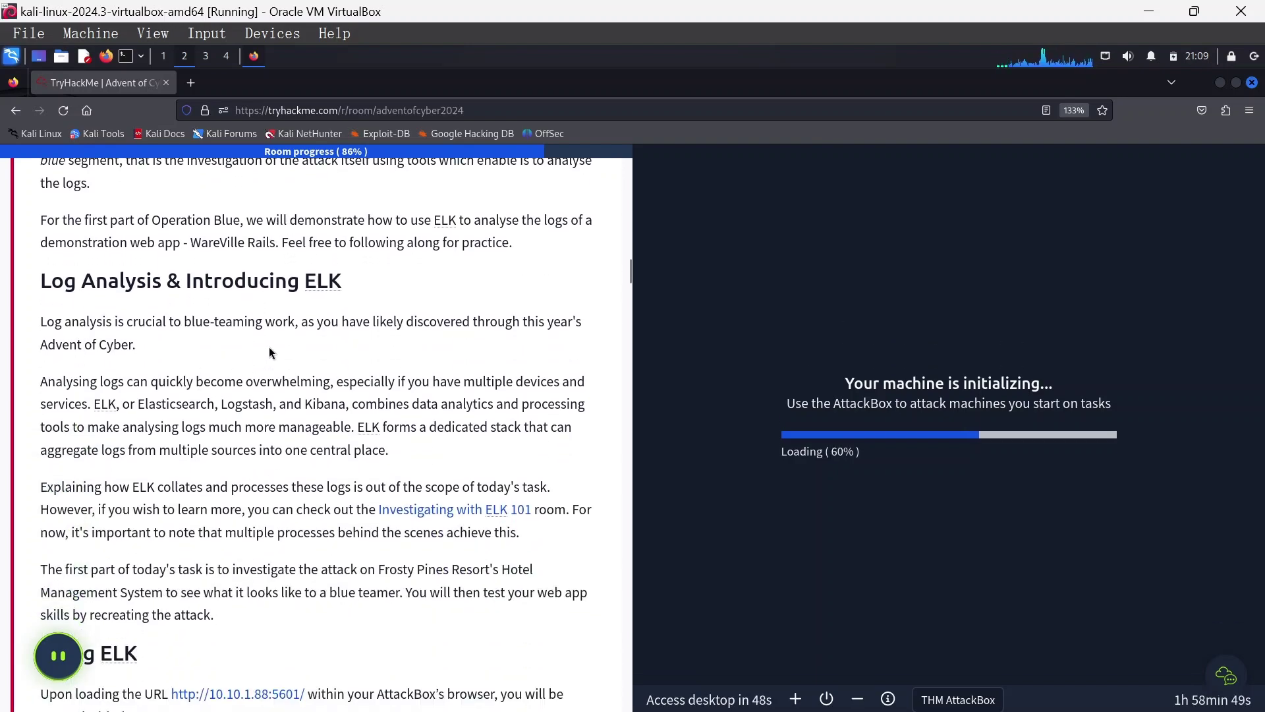
scroll(323, 319, "down", 2)
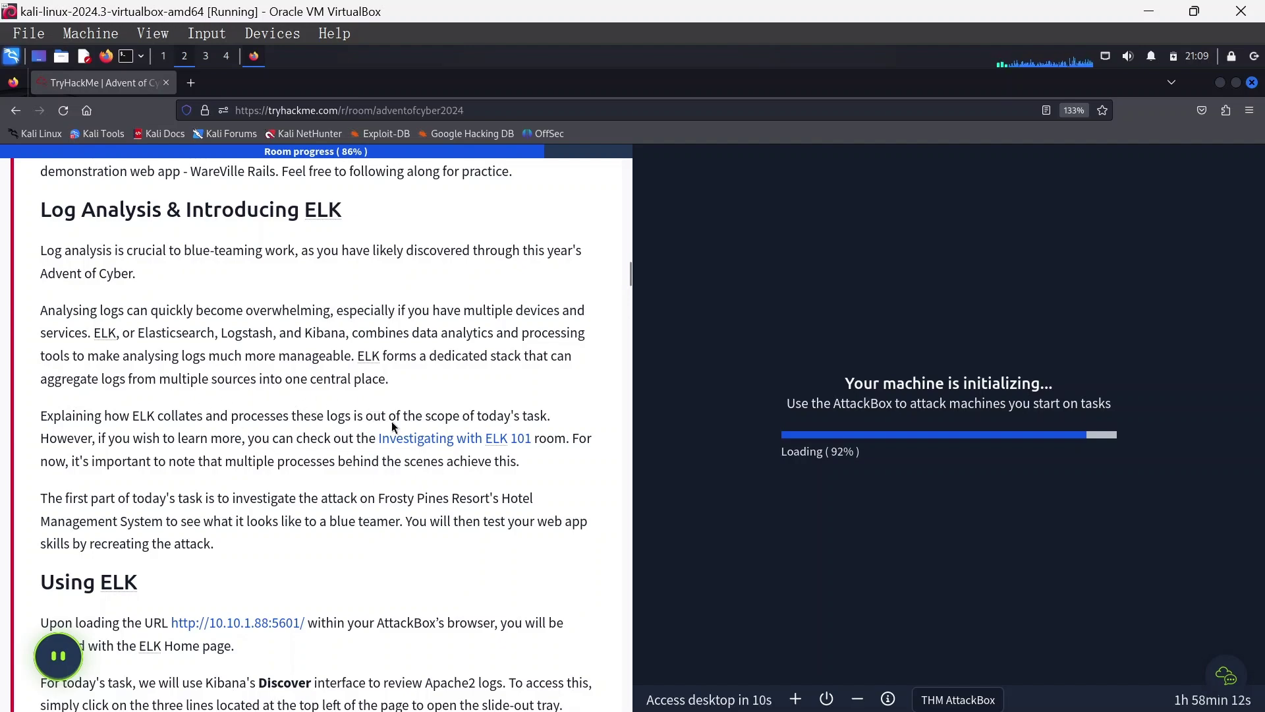
scroll(363, 483, "down", 2)
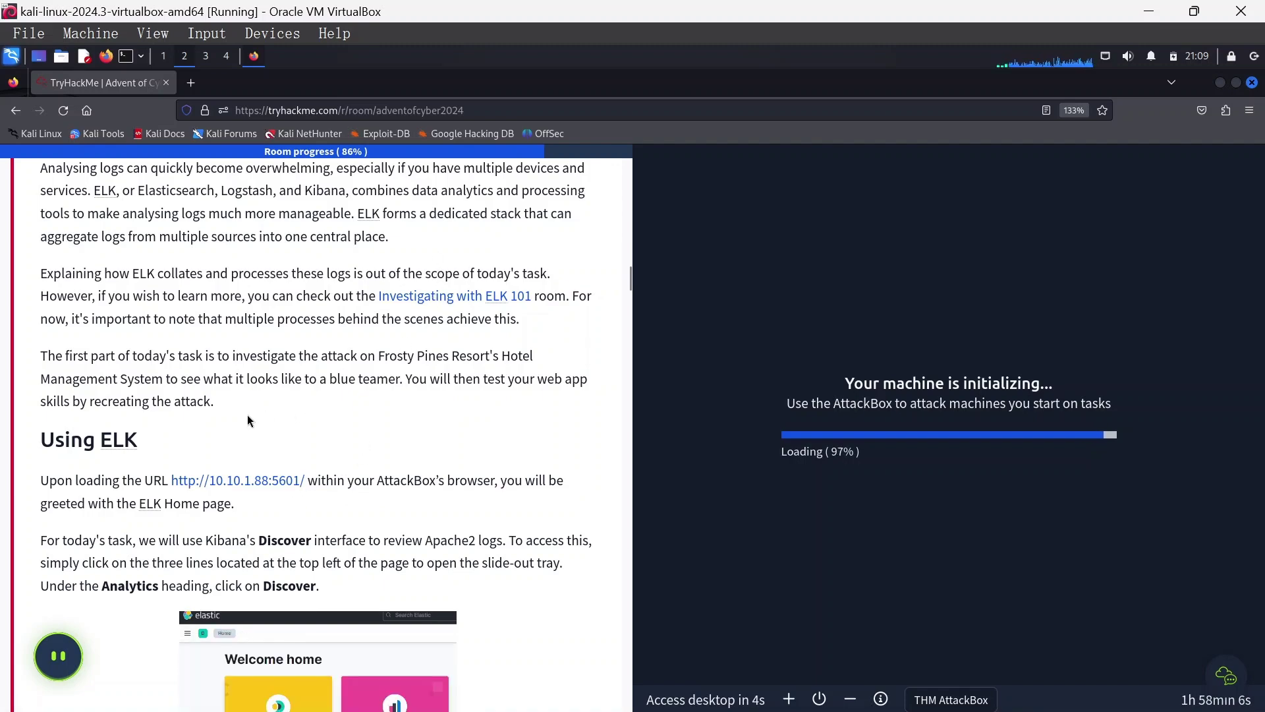
scroll(247, 414, "down", 2)
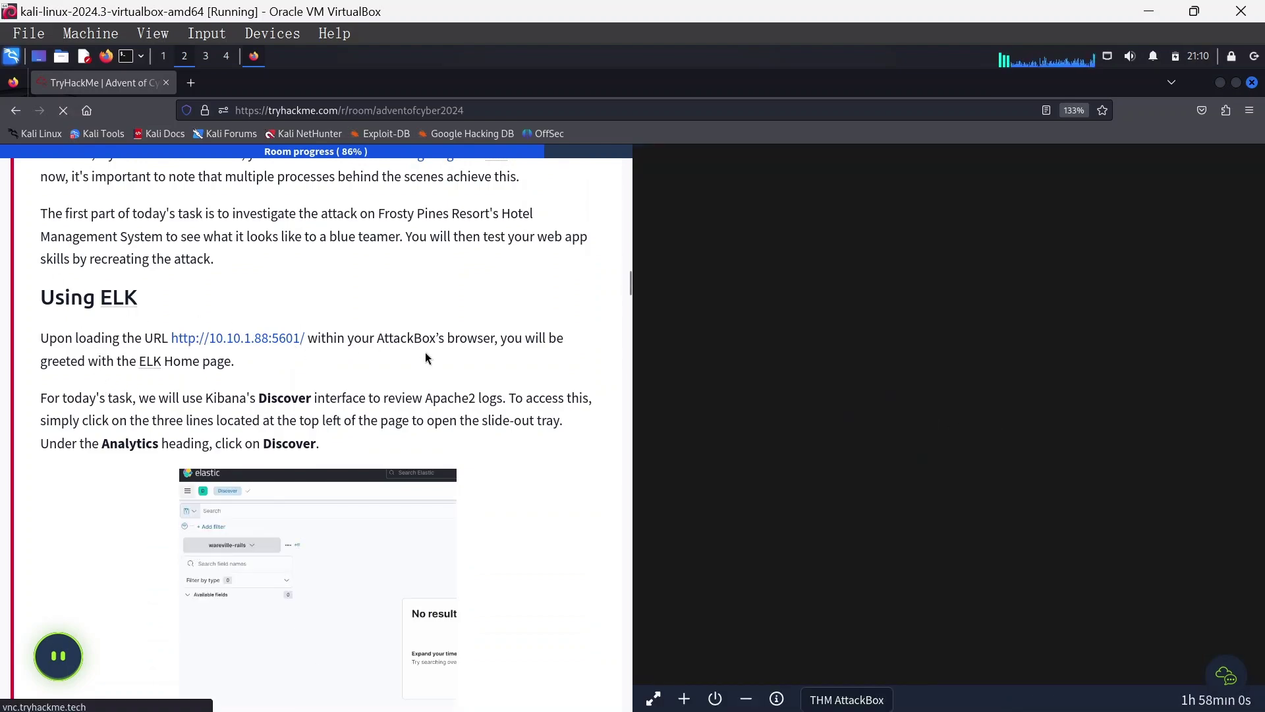
Skim the ELK walkthrough on selecting a collection, setting the time range, KQL syntax and investigating the WareVille Rails web attack.
scroll(362, 405, "down", 10)
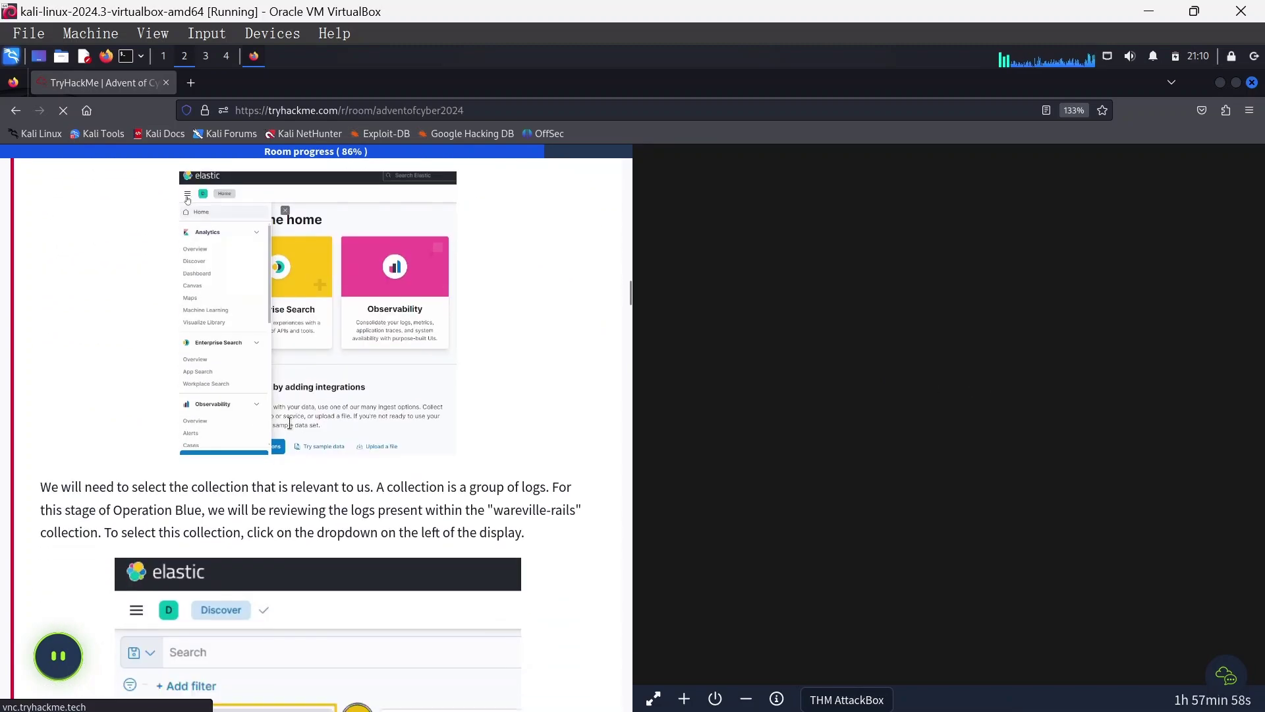
scroll(297, 425, "down", 15)
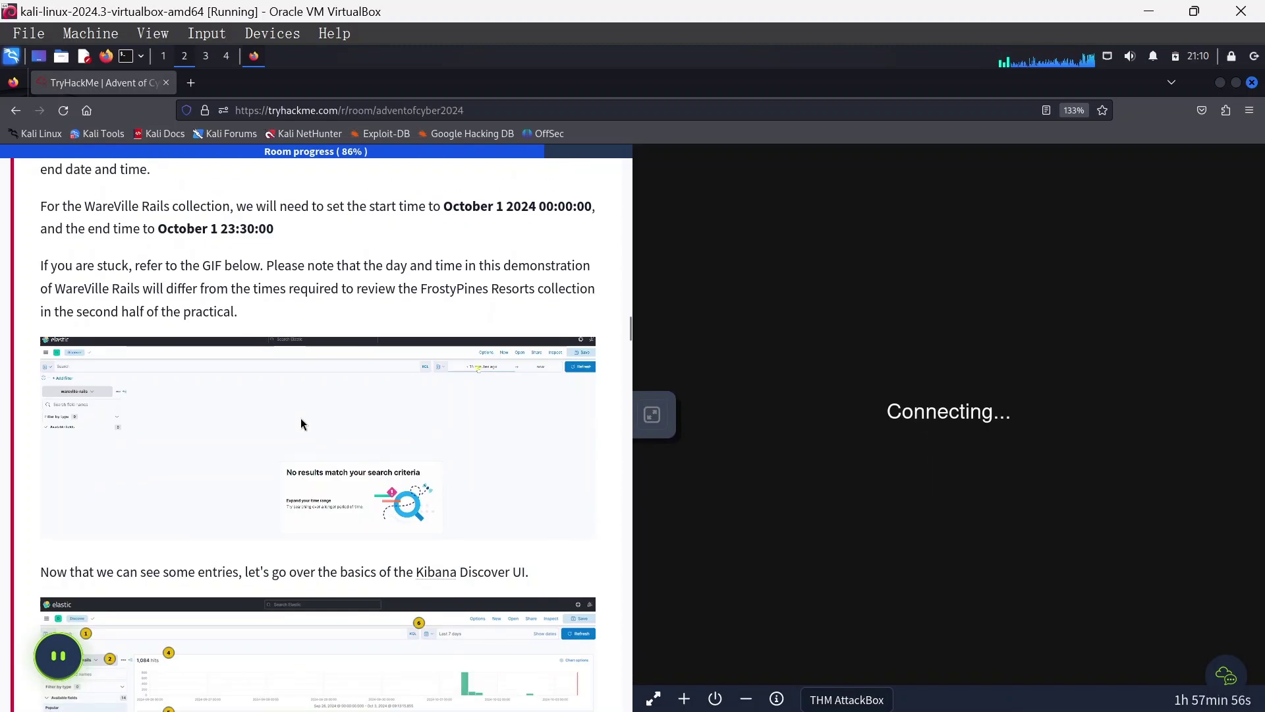
scroll(288, 437, "down", 15)
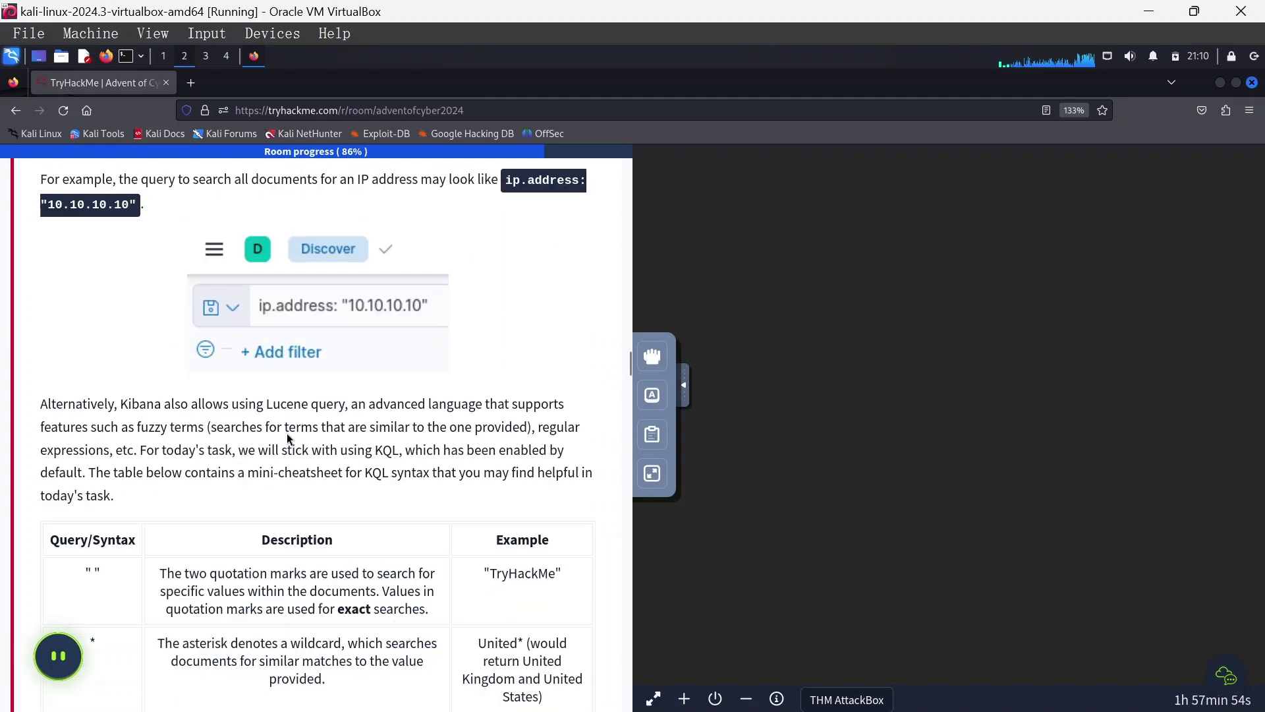
scroll(296, 416, "down", 4)
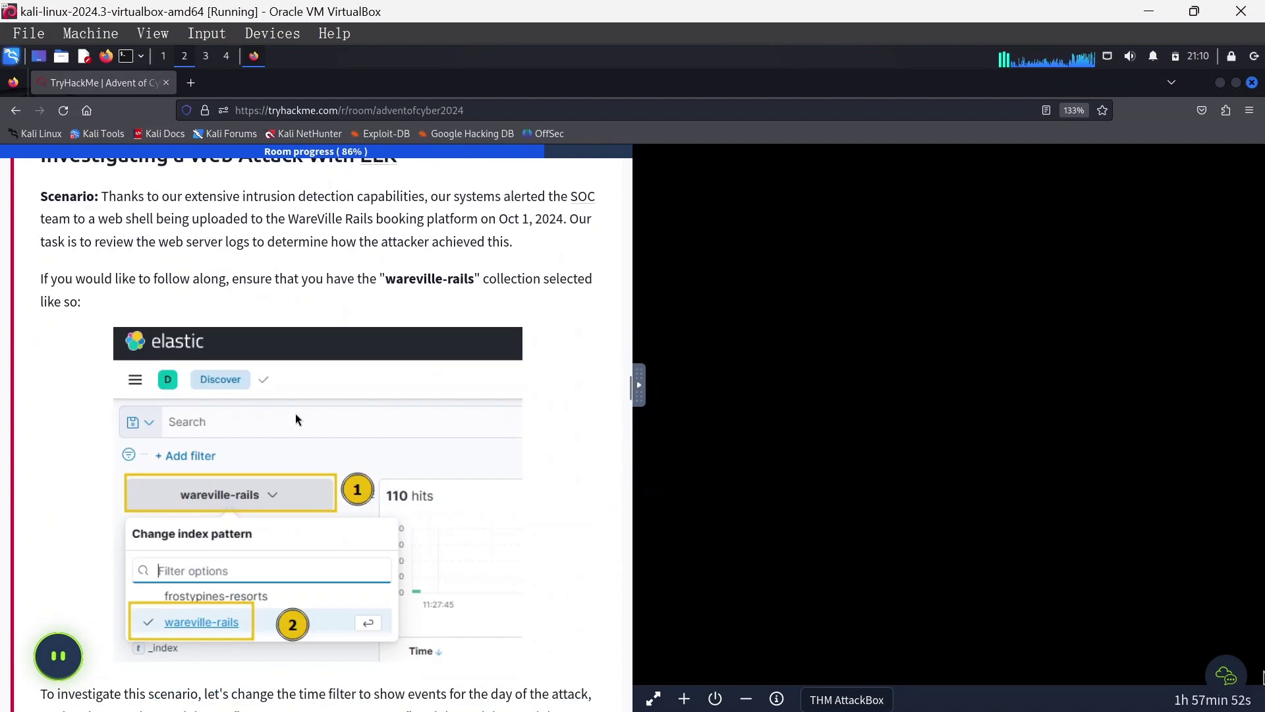
scroll(295, 409, "down", 4)
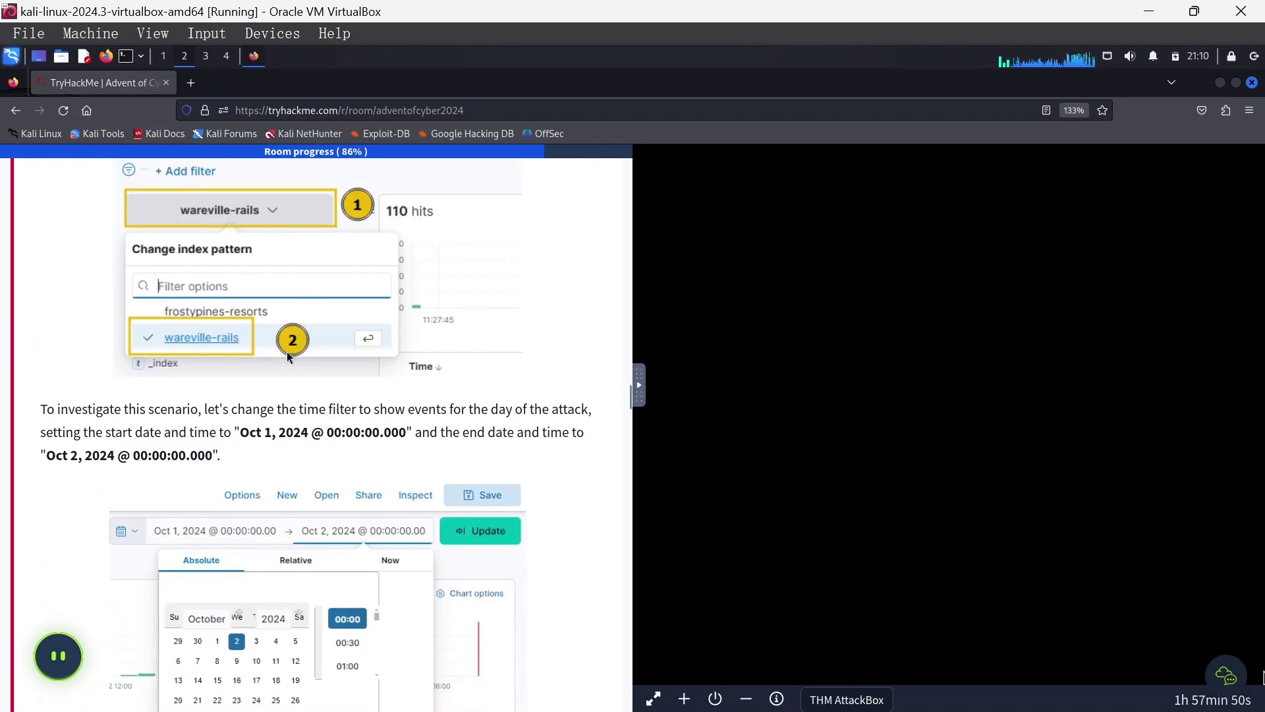
scroll(205, 442, "down", 14)
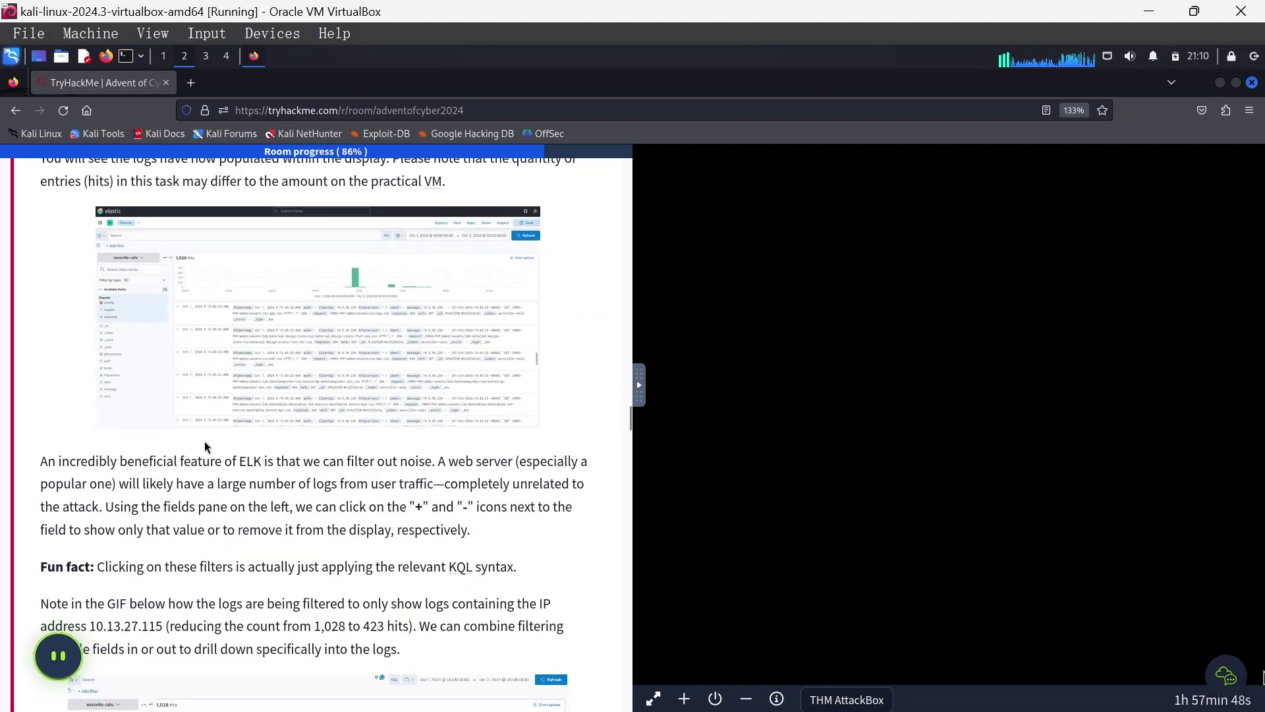
scroll(207, 437, "down", 20)
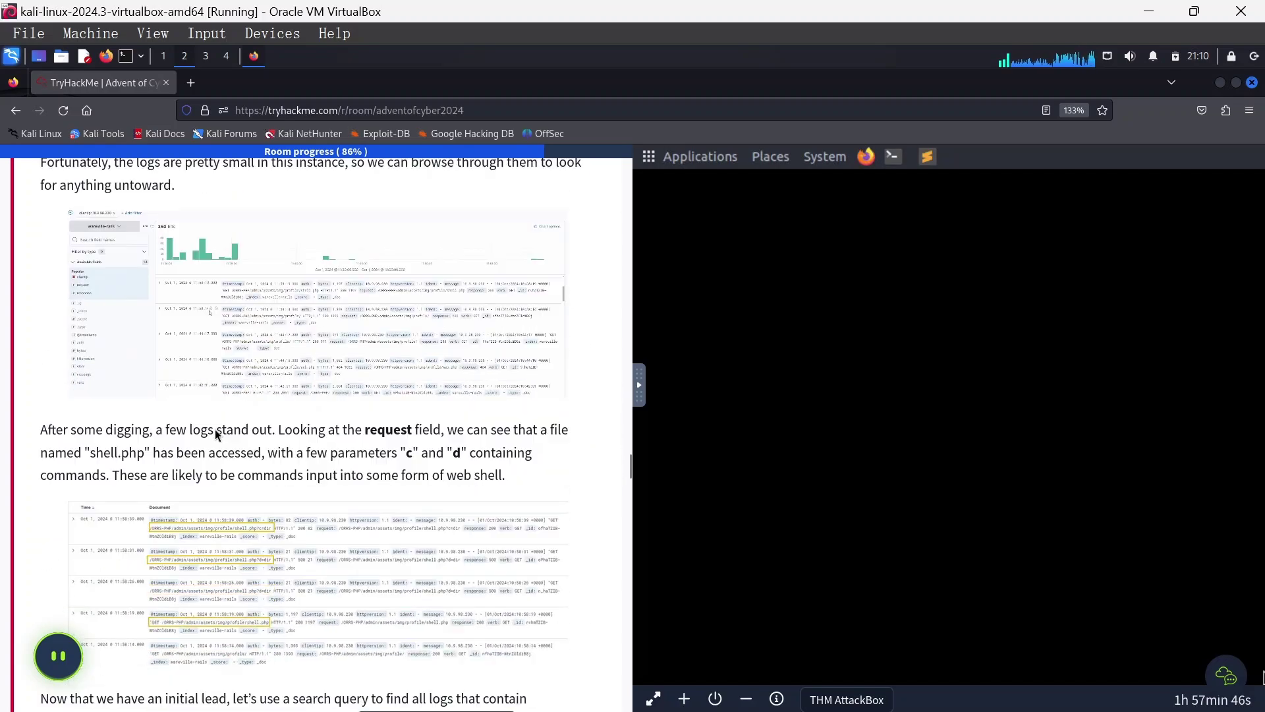
Read the Operation Red section on file upload vulnerabilities, weak credentials, remote code execution, web shells and the example shell.php exploit.
scroll(214, 433, "down", 6)
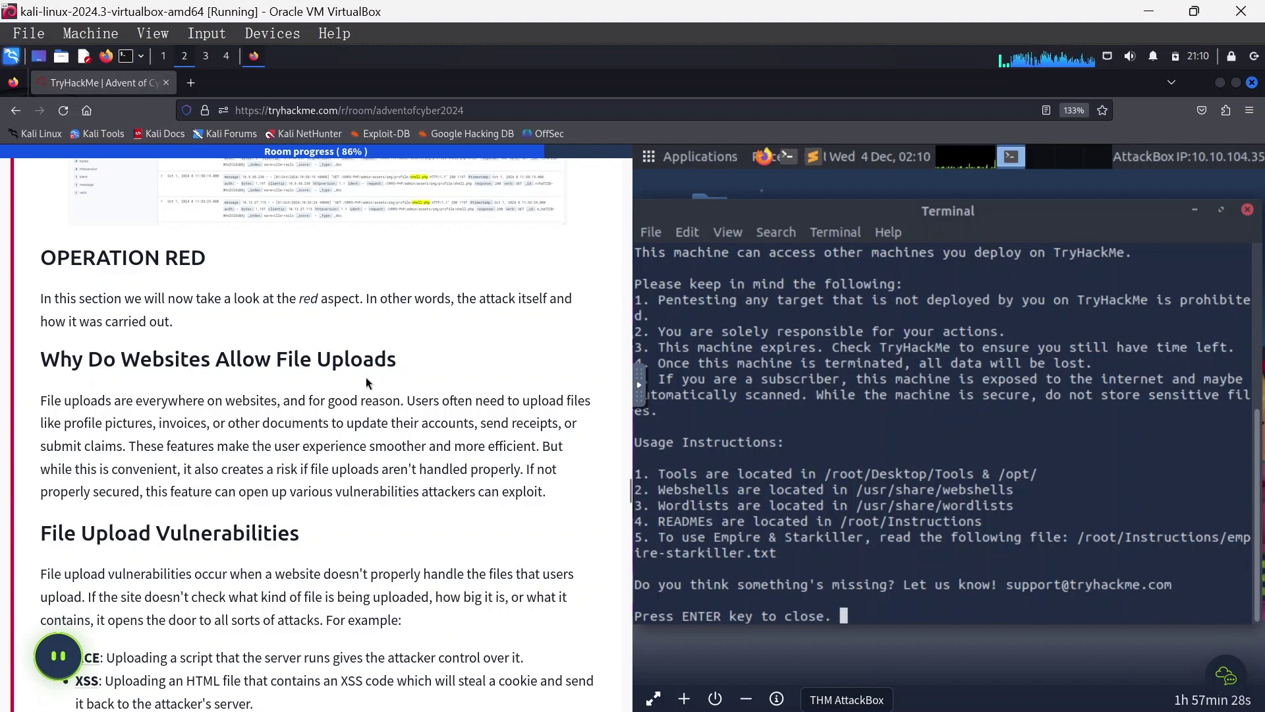
scroll(289, 398, "down", 2)
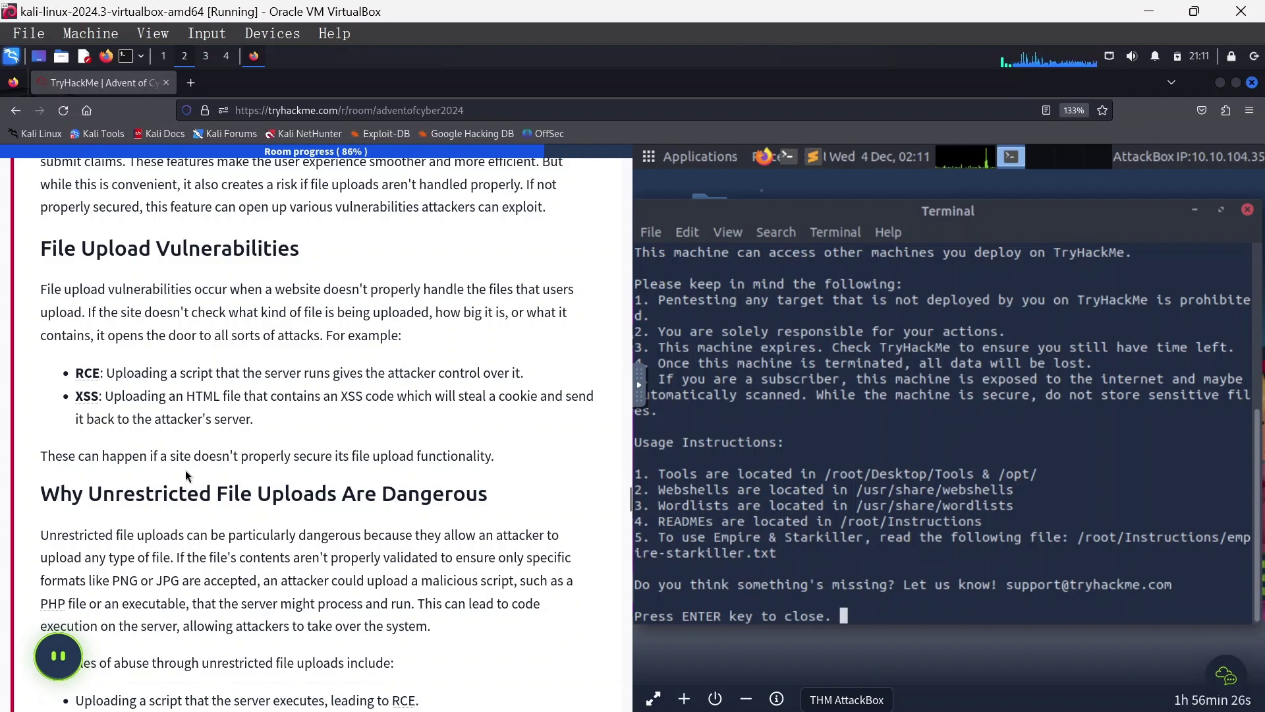
scroll(184, 470, "down", 10)
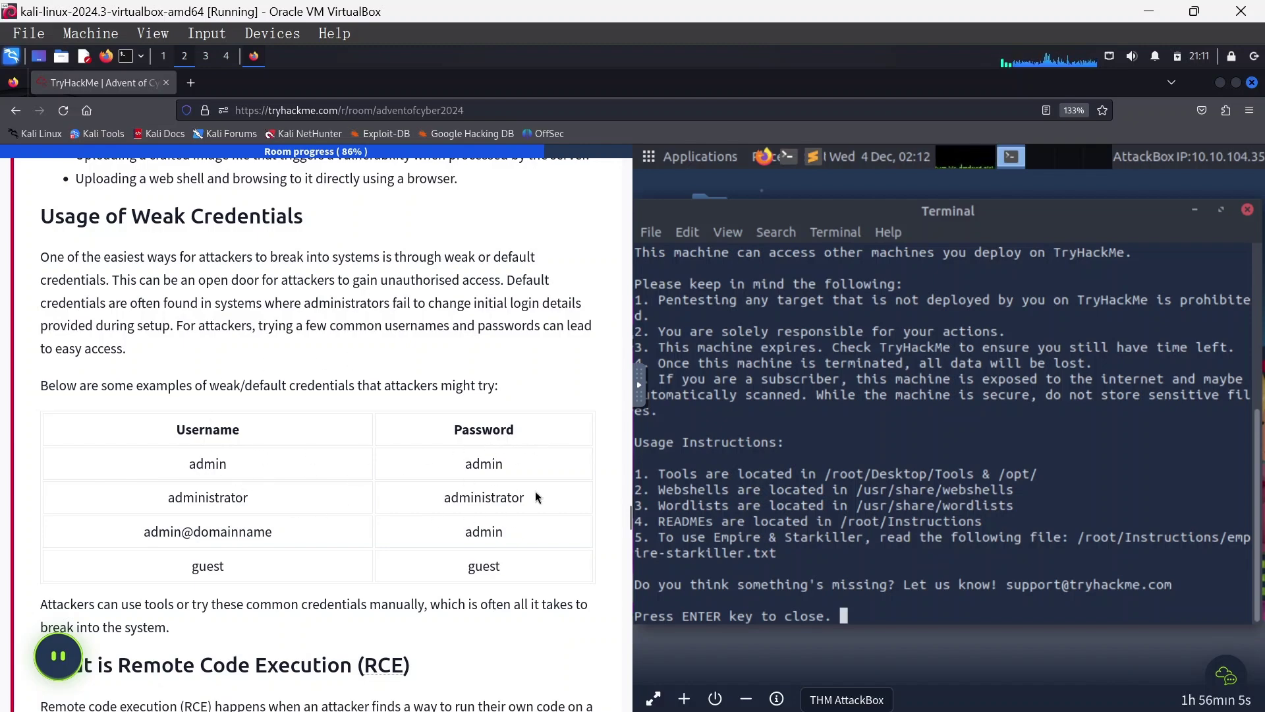
scroll(215, 554, "down", 3)
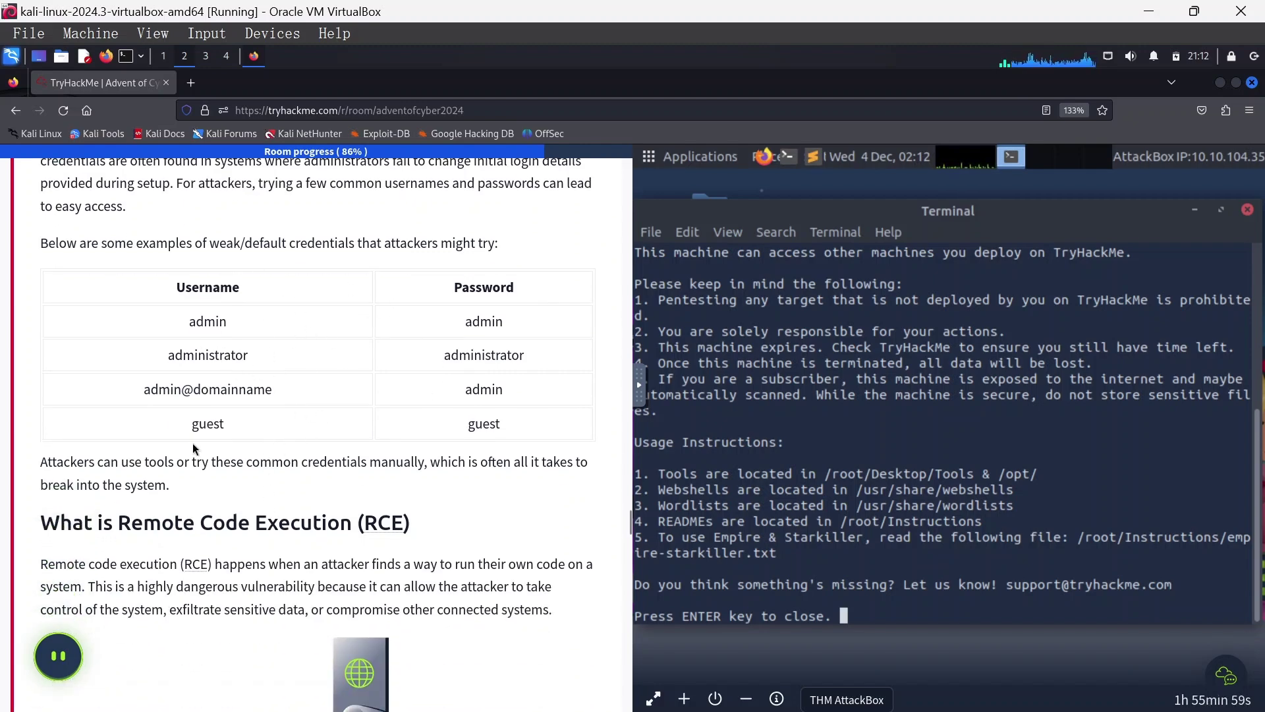
scroll(193, 443, "down", 3)
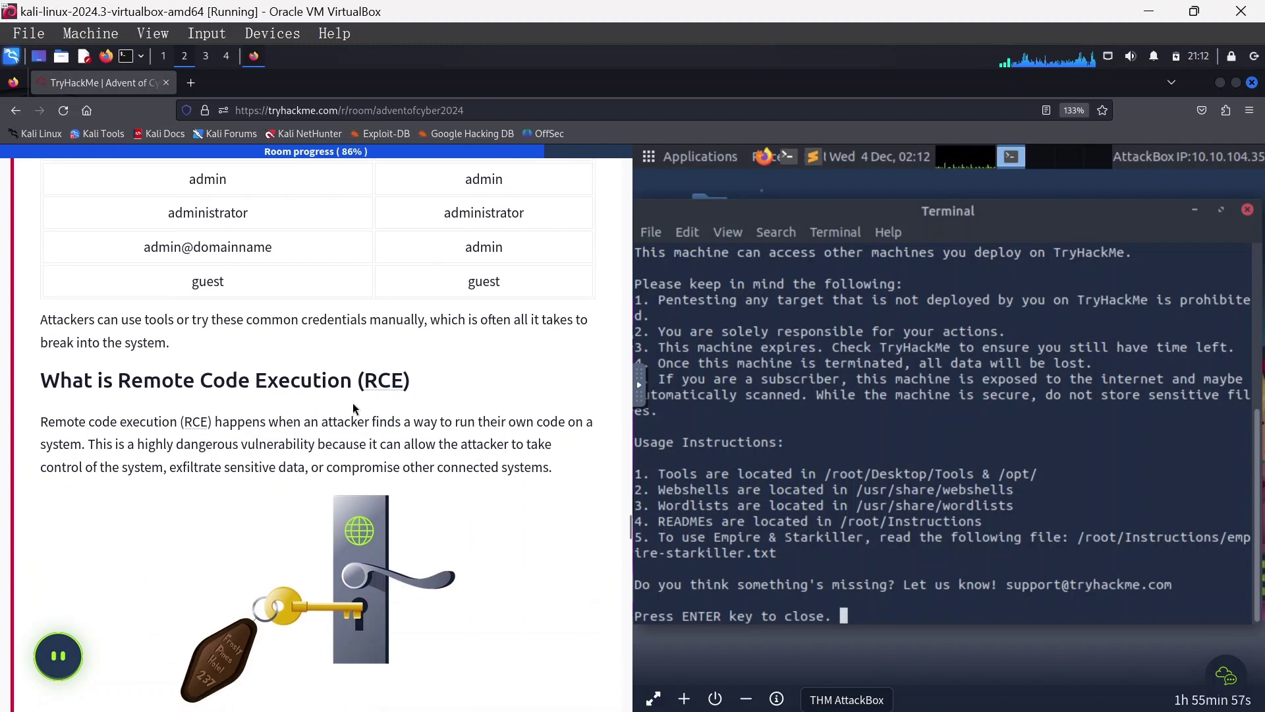
scroll(353, 405, "down", 1)
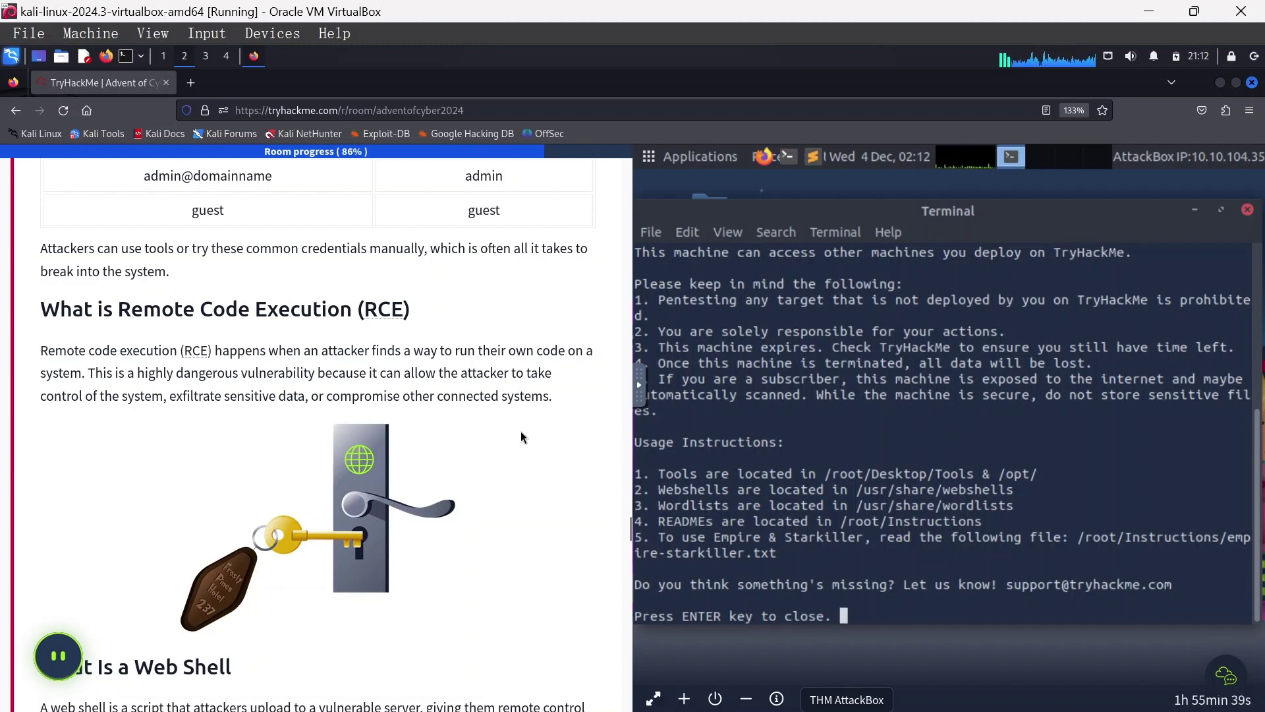
scroll(513, 462, "down", 5)
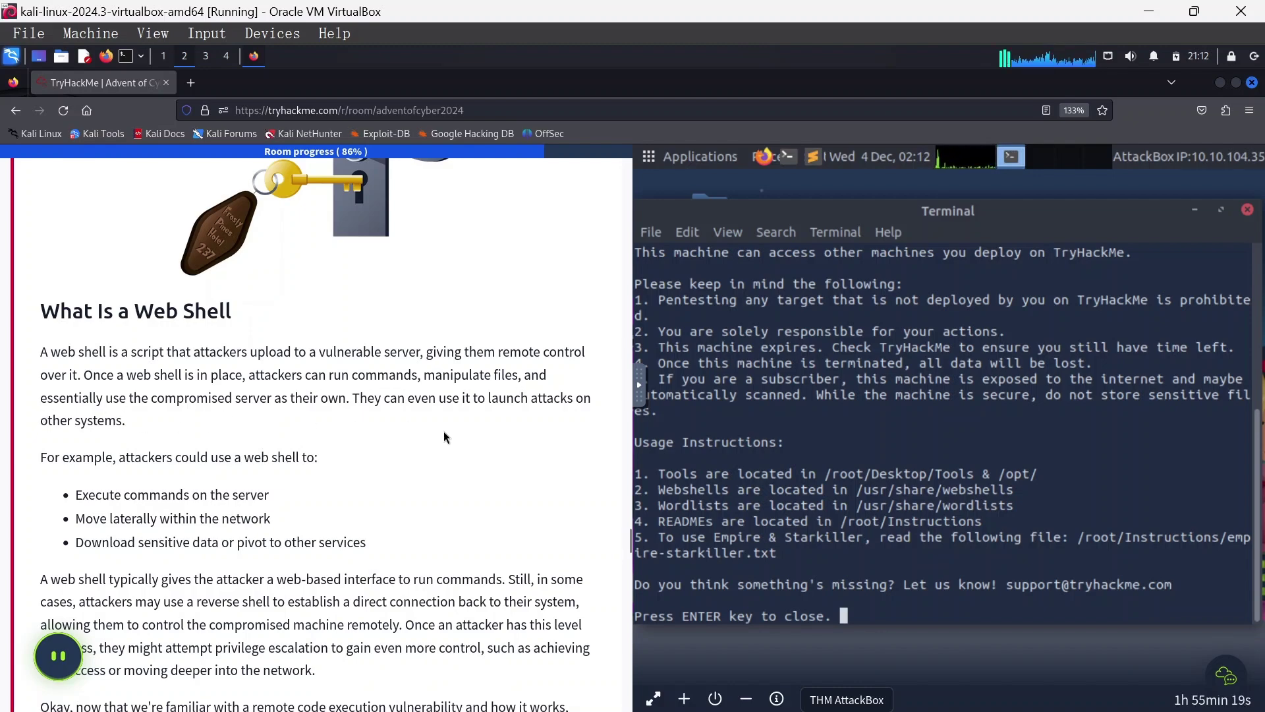
scroll(342, 435, "down", 5)
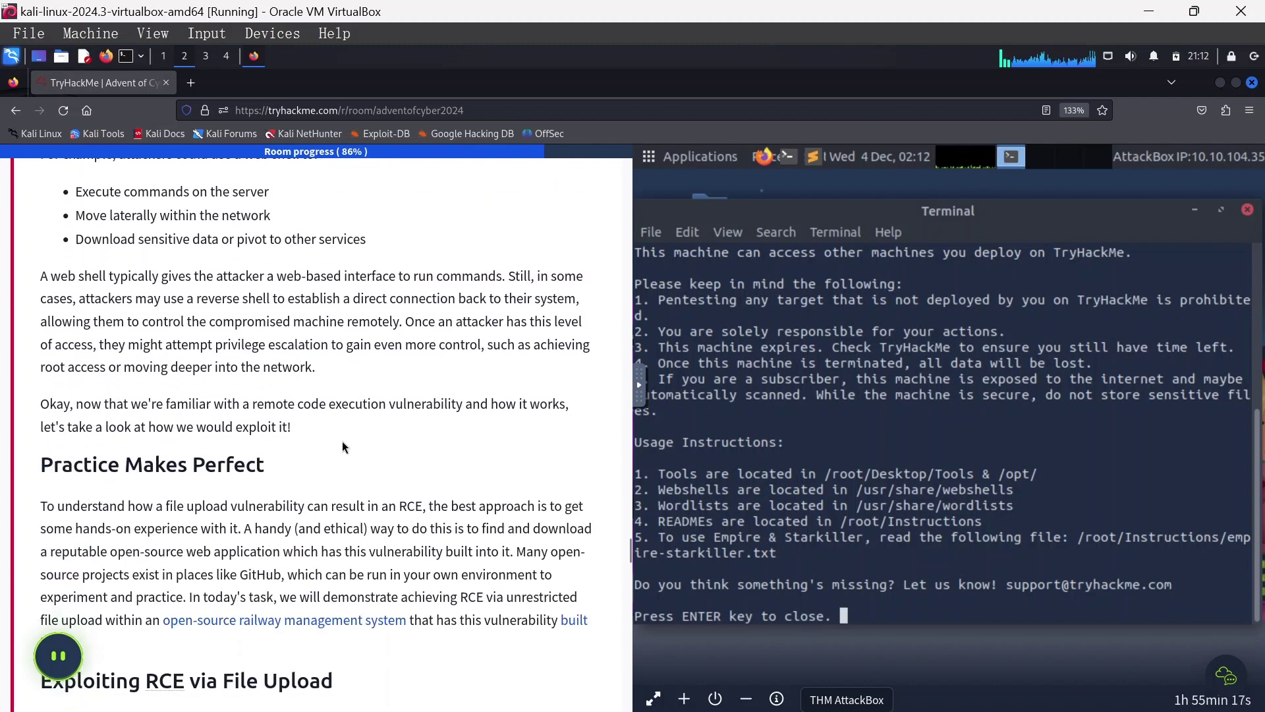
scroll(343, 442, "down", 5)
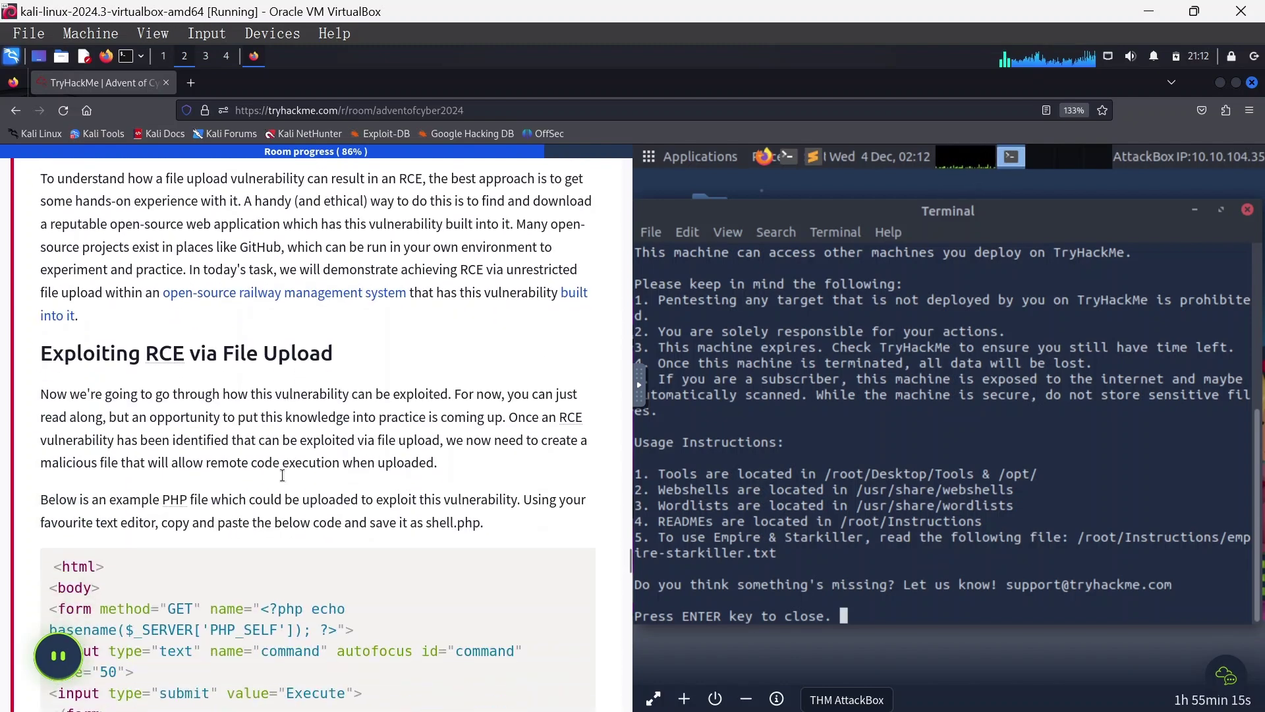
scroll(282, 475, "down", 1)
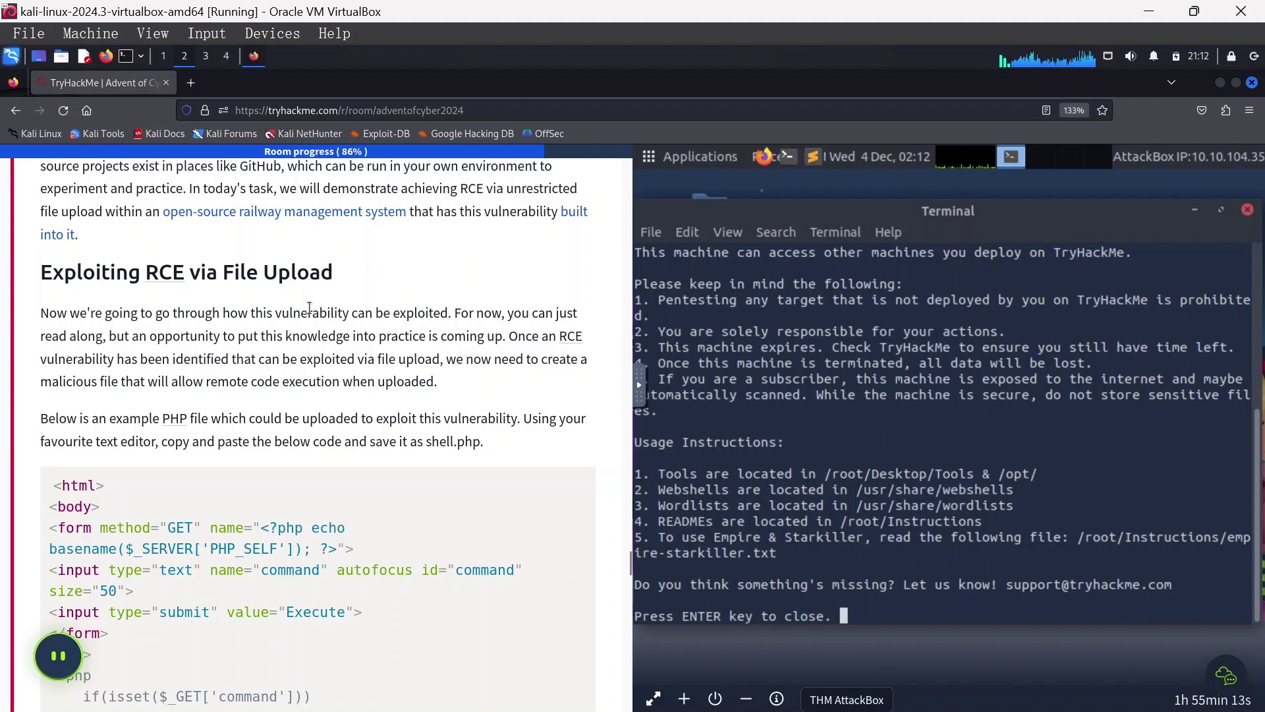
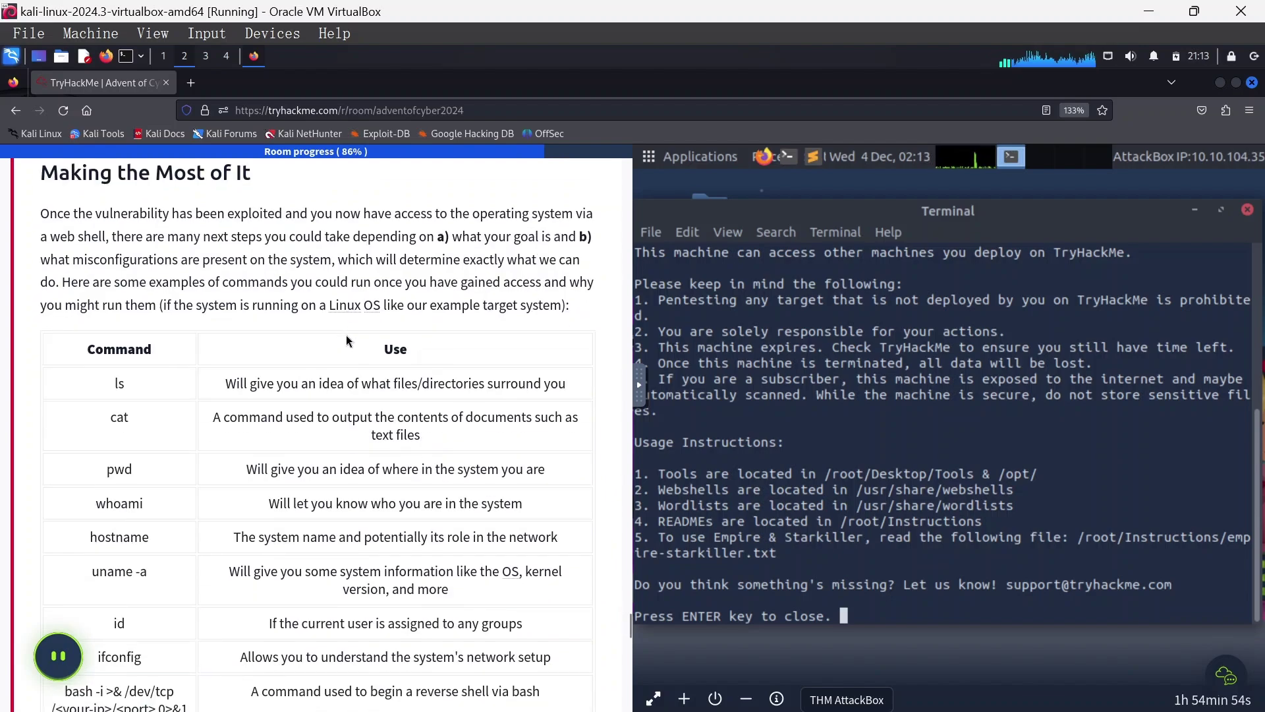
Open the AttackBox in its own full-screen browser tab and close the split view on the Advent of Cyber room page.
scroll(351, 342, "up", 3)
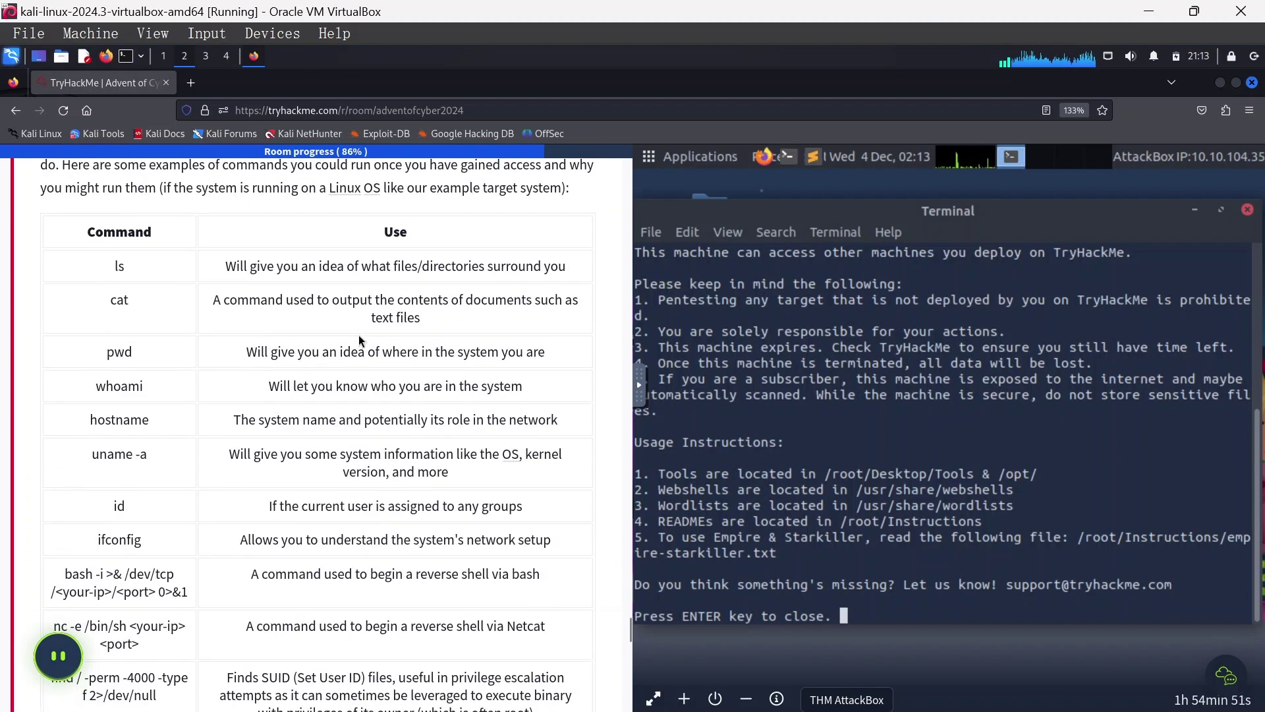
scroll(359, 335, "up", 10)
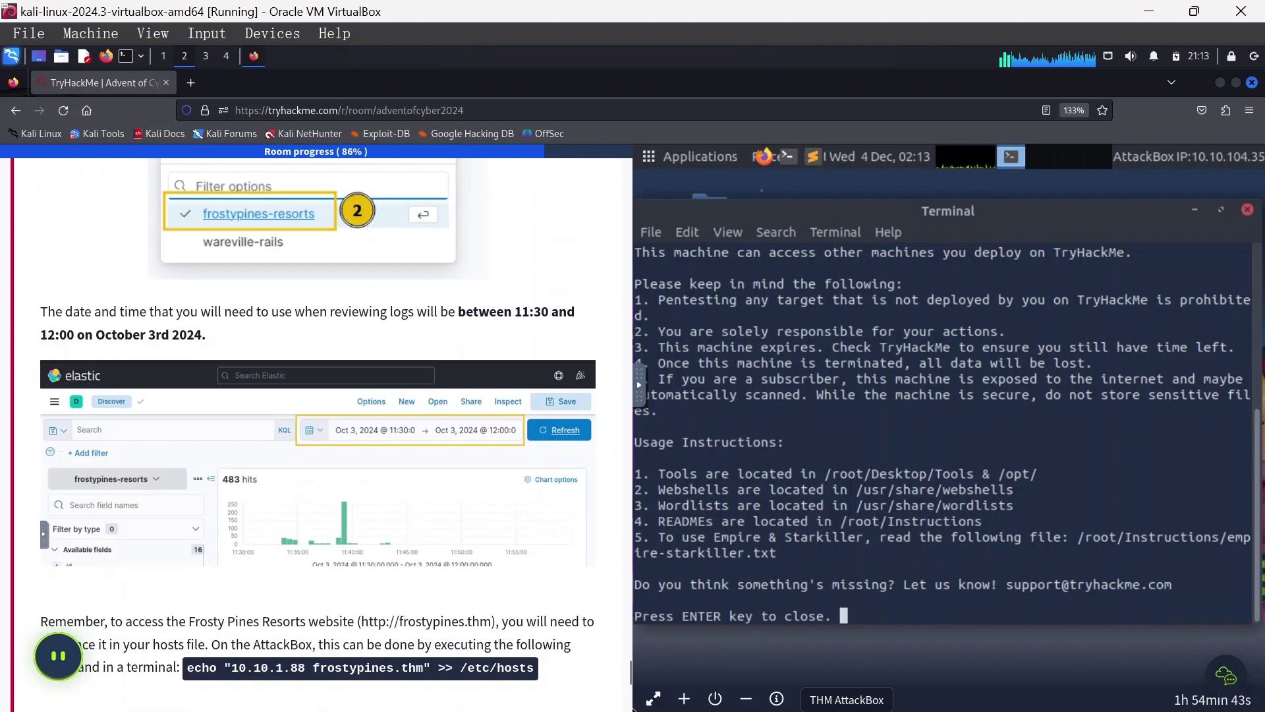
left_click(653, 699)
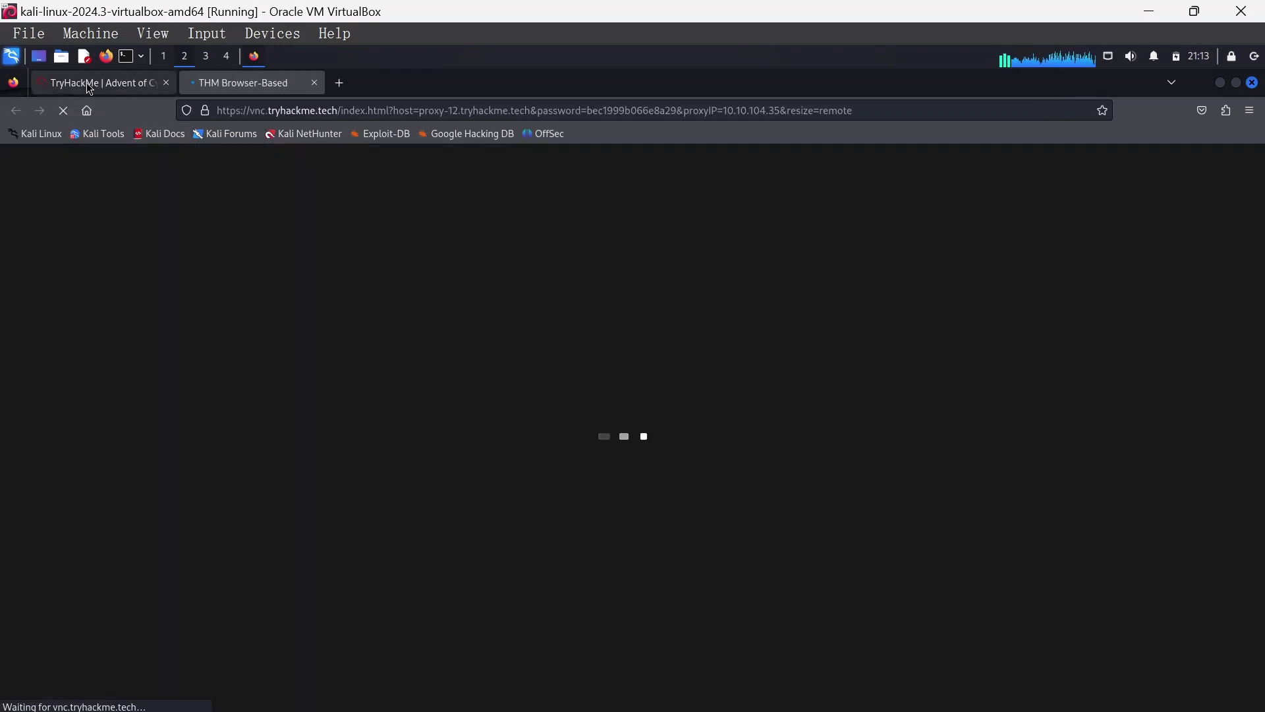
left_click(93, 83)
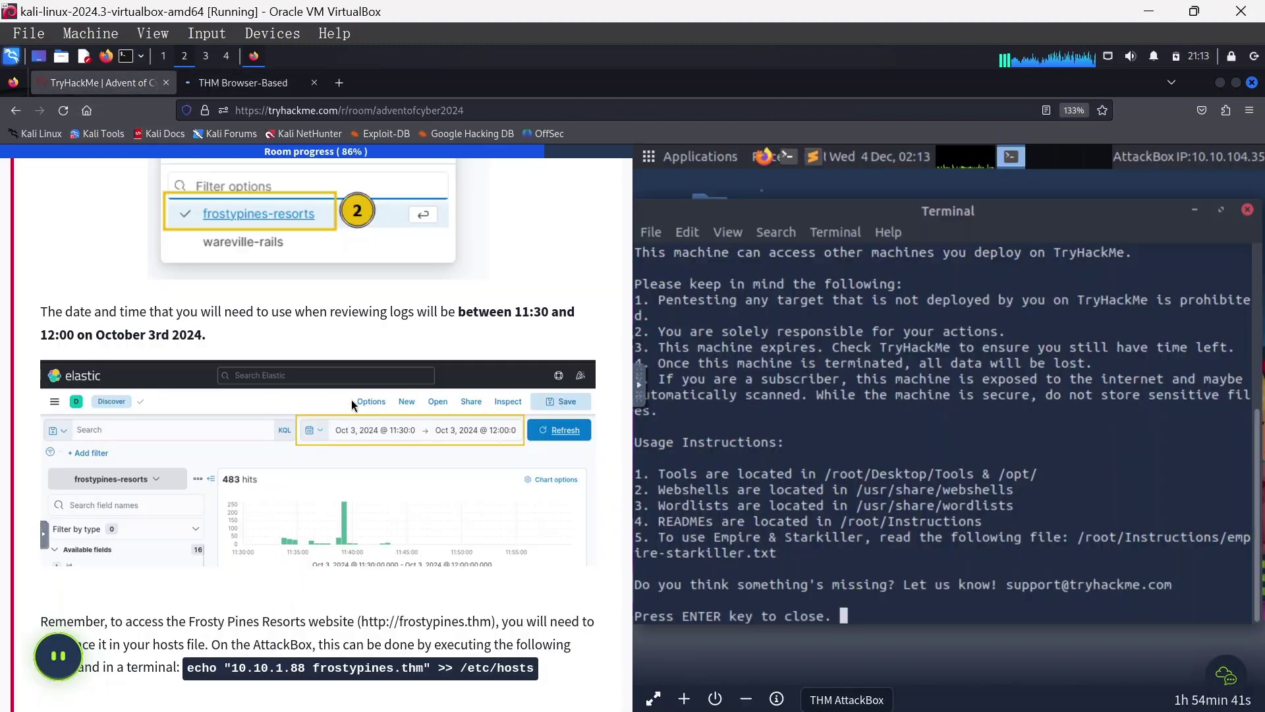
scroll(218, 424, "down", 7)
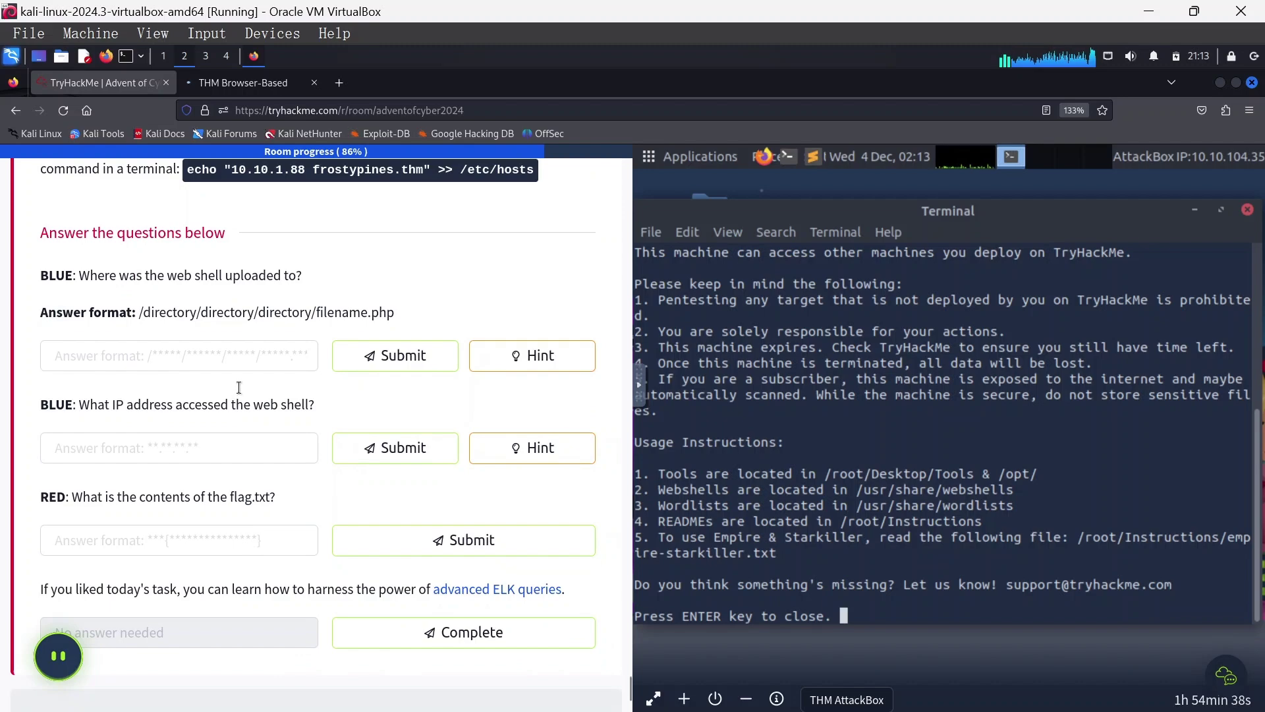
scroll(239, 387, "up", 15)
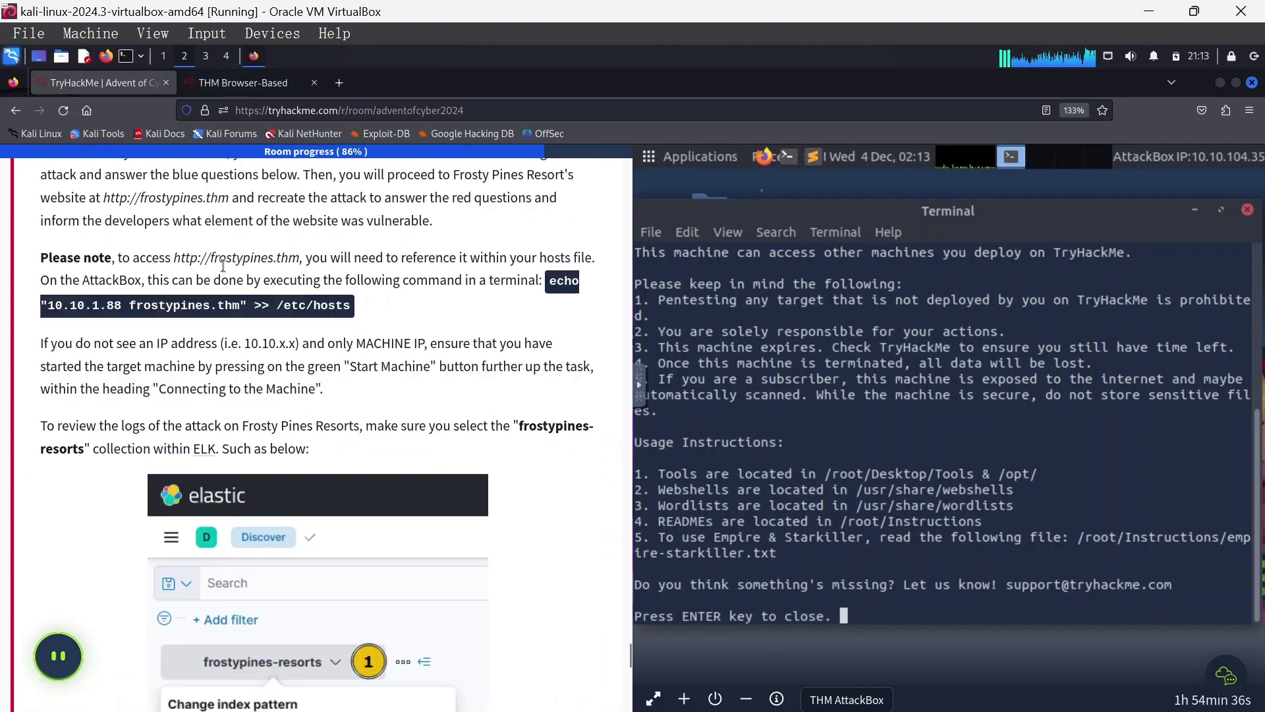
scroll(223, 264, "up", 3)
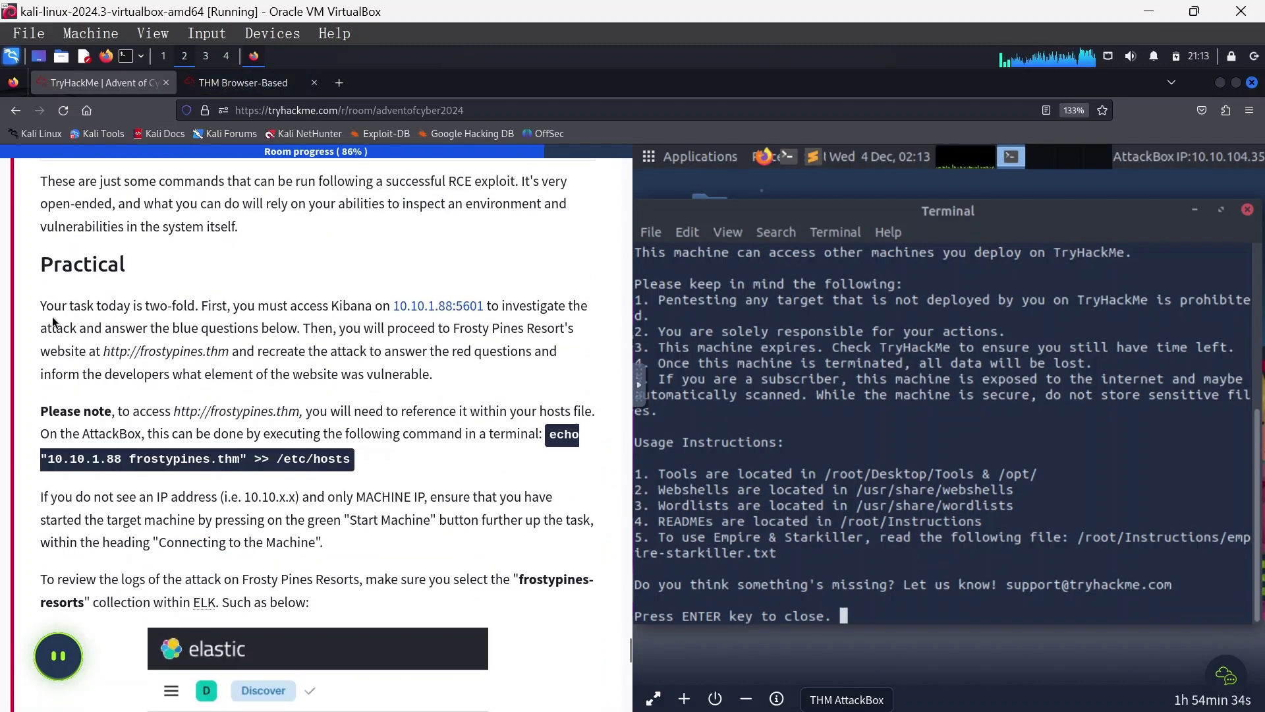
left_click(267, 83)
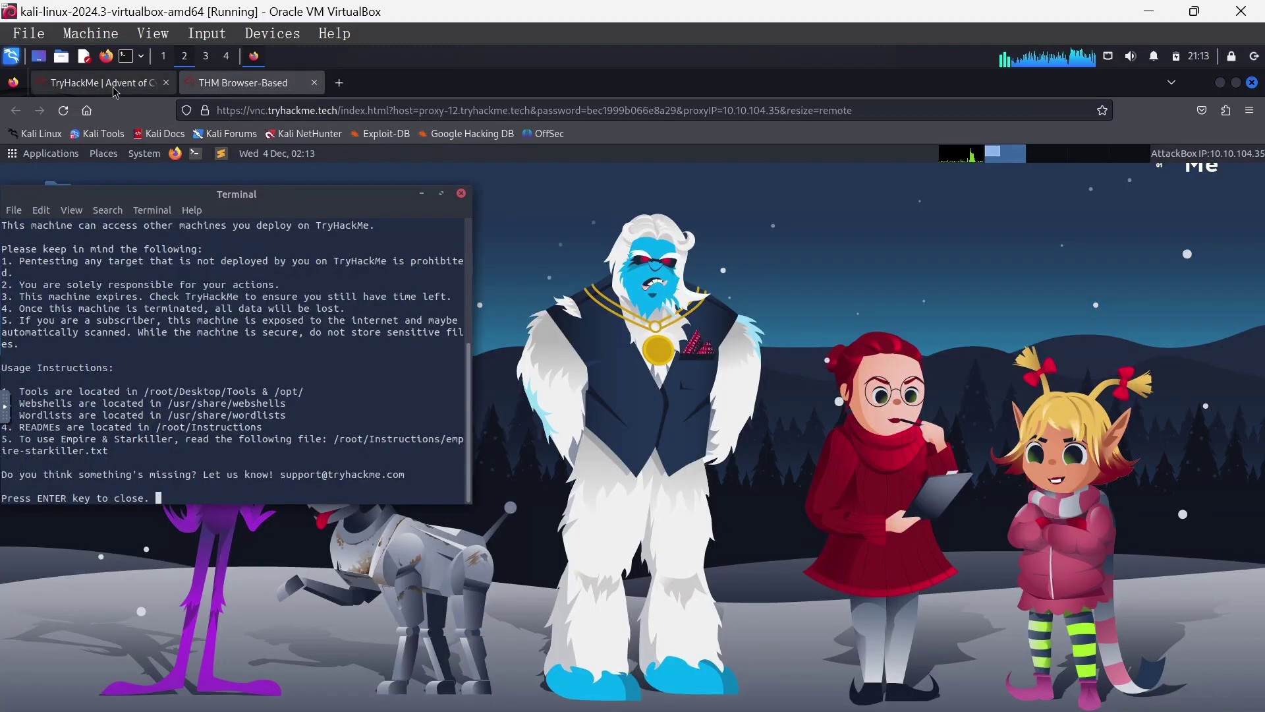
left_click(116, 92)
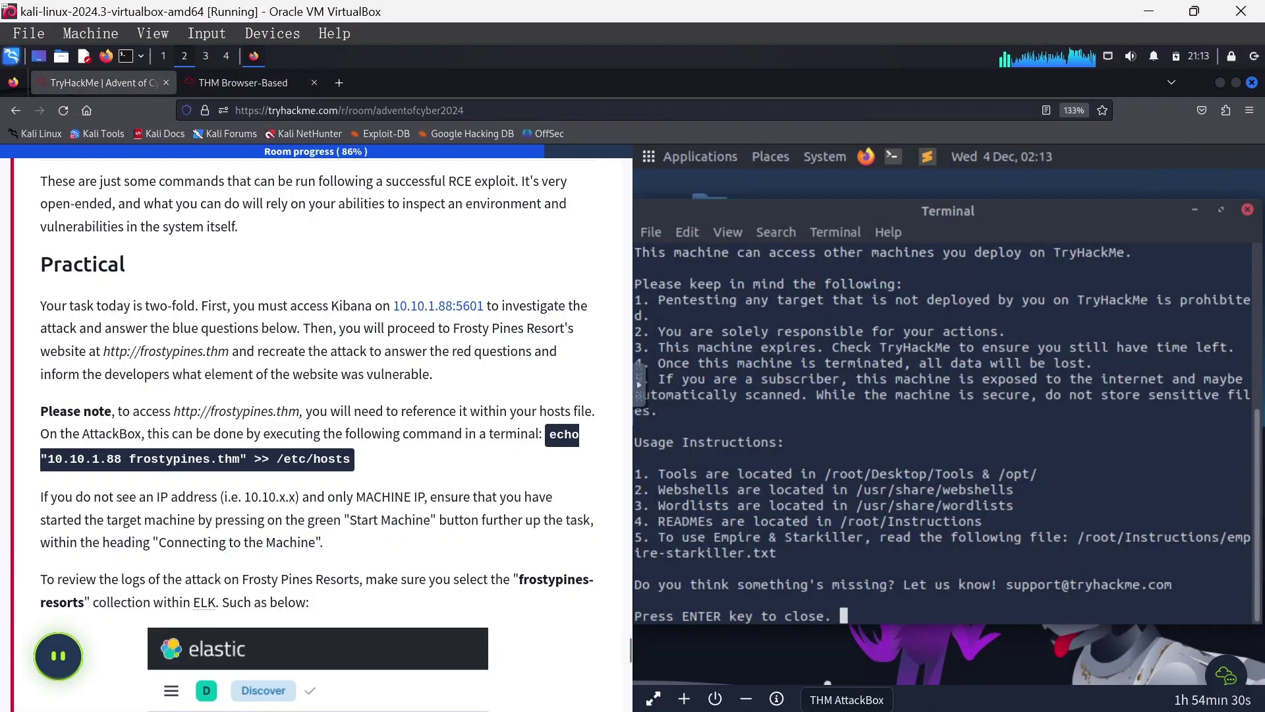
left_click(730, 698)
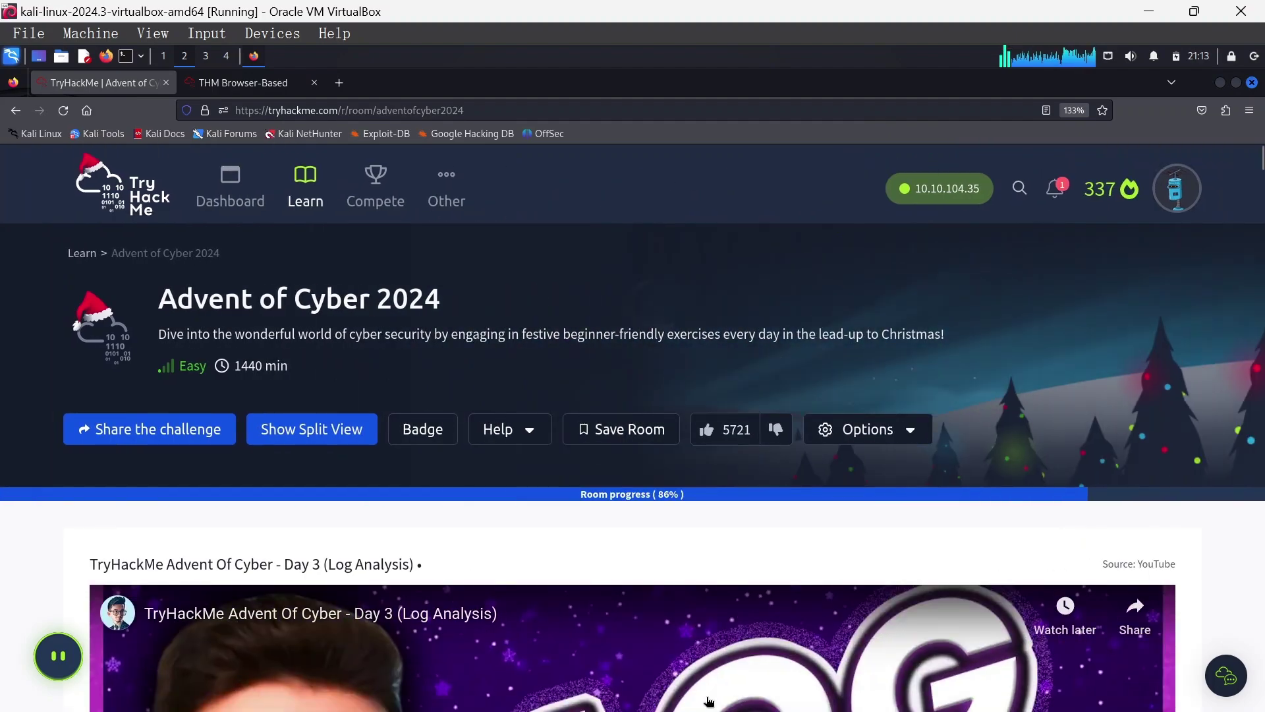
Copy the Kibana link address 10.10.1.88:5601 from the Practical section of the Day 3 task.
scroll(544, 437, "down", 15)
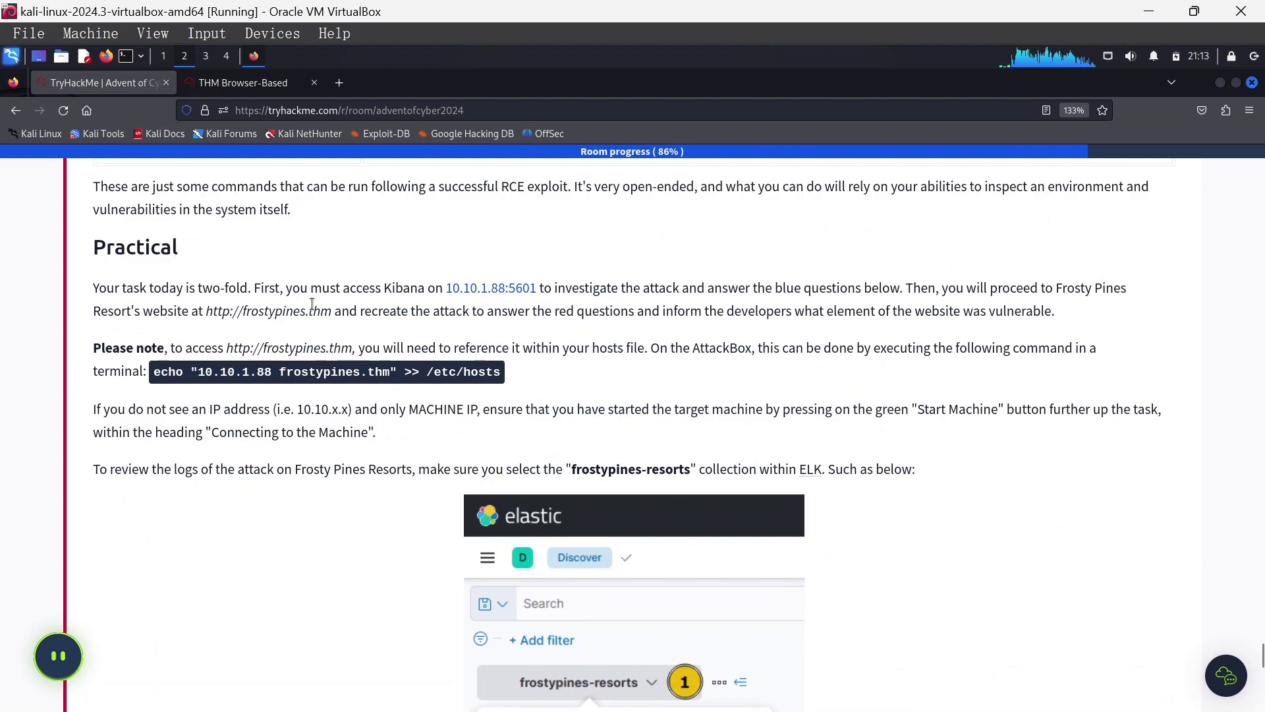
right_click(479, 291)
left_click(522, 412)
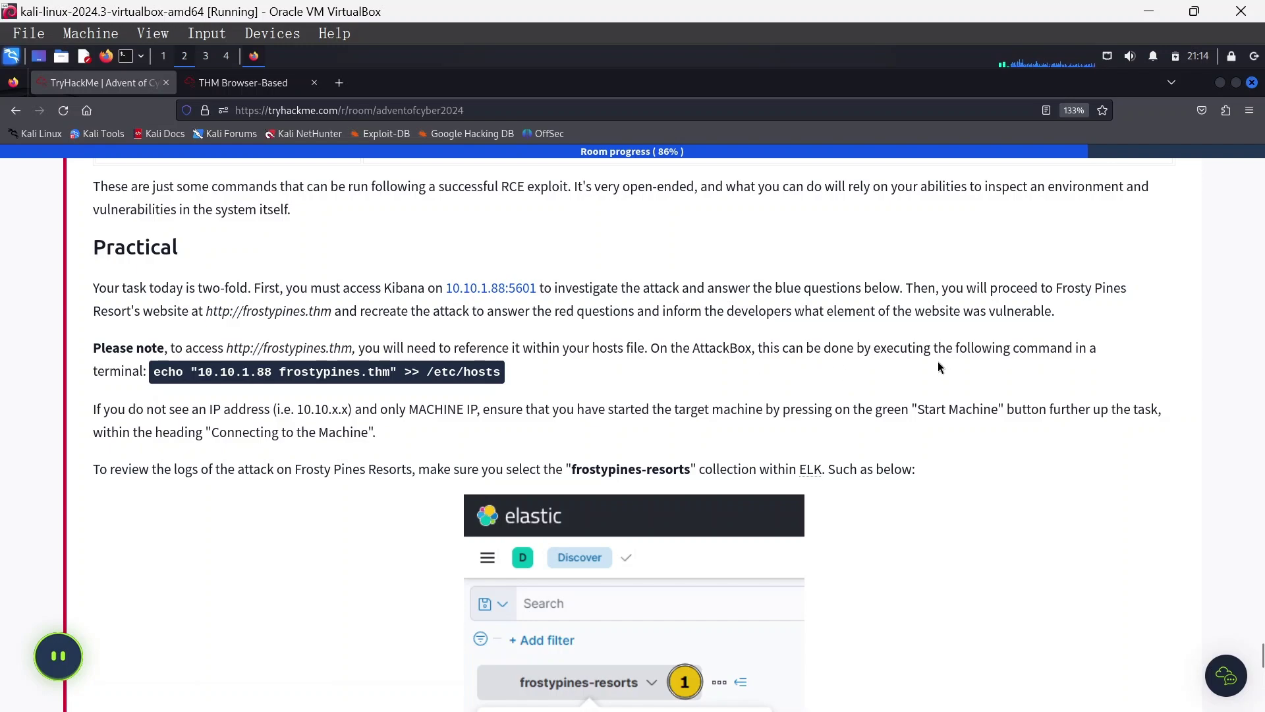
Read the Practical instructions on the frostypines.thm hosts entry, the ELK collection and the log time range, plus the Blue and Red questions.
double_click(236, 377)
left_click_drag(280, 373, 441, 374)
scroll(347, 435, "down", 4)
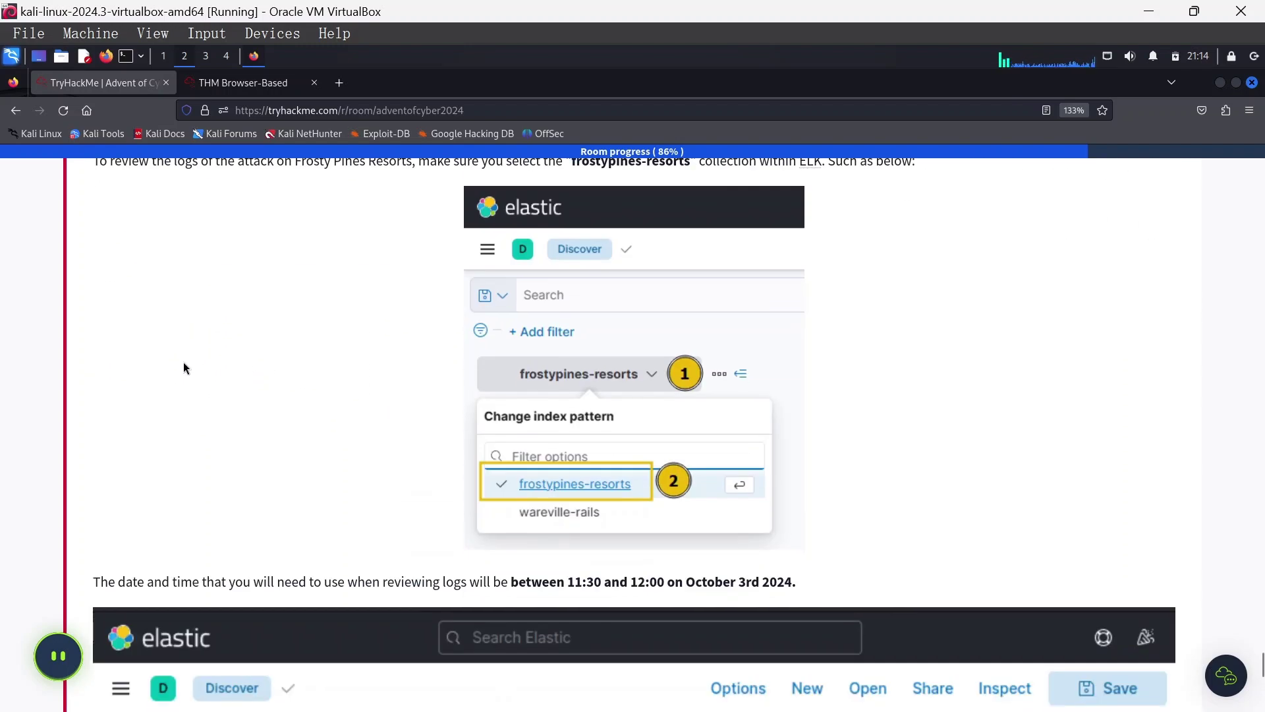
scroll(216, 280, "up", 1)
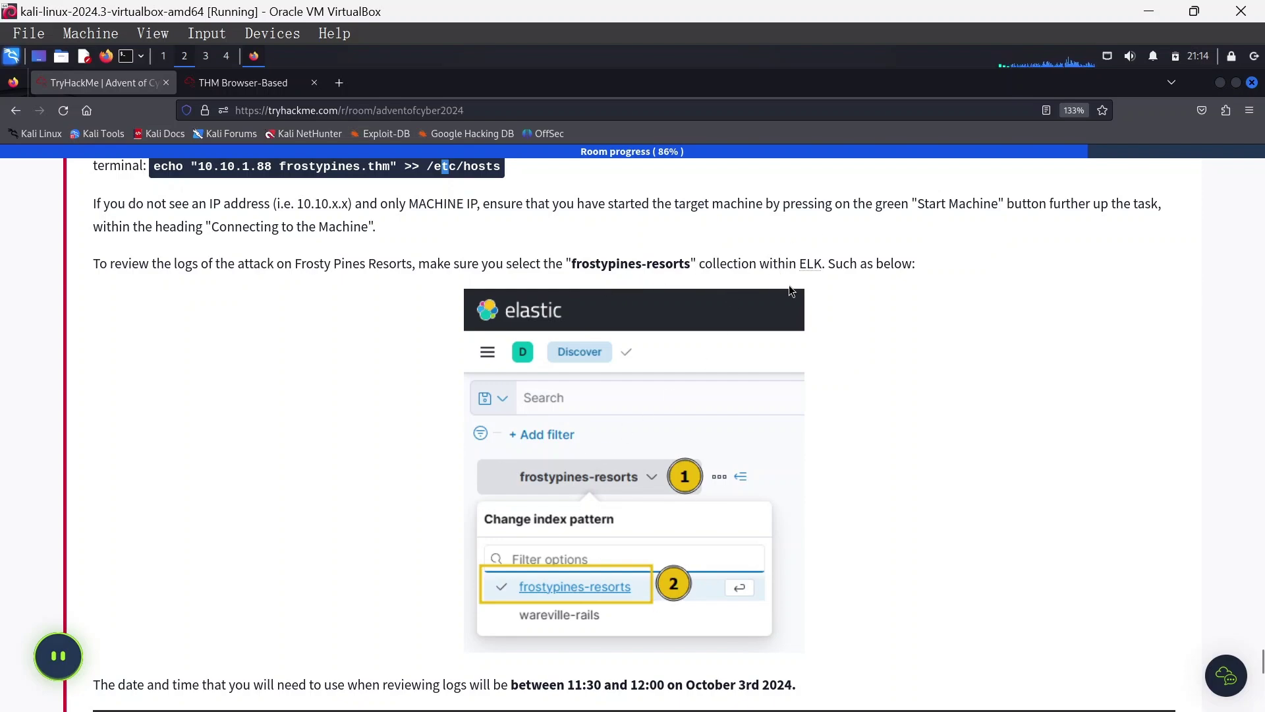
scroll(205, 455, "down", 2)
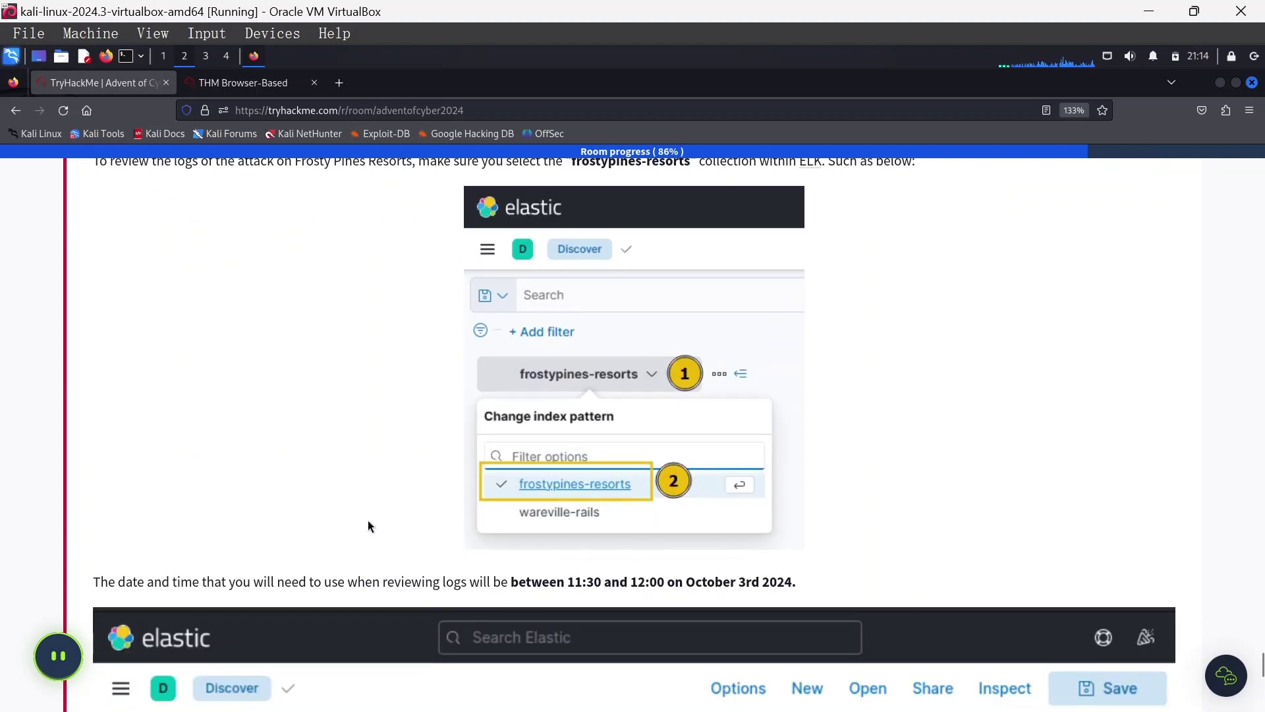
scroll(195, 512, "down", 2)
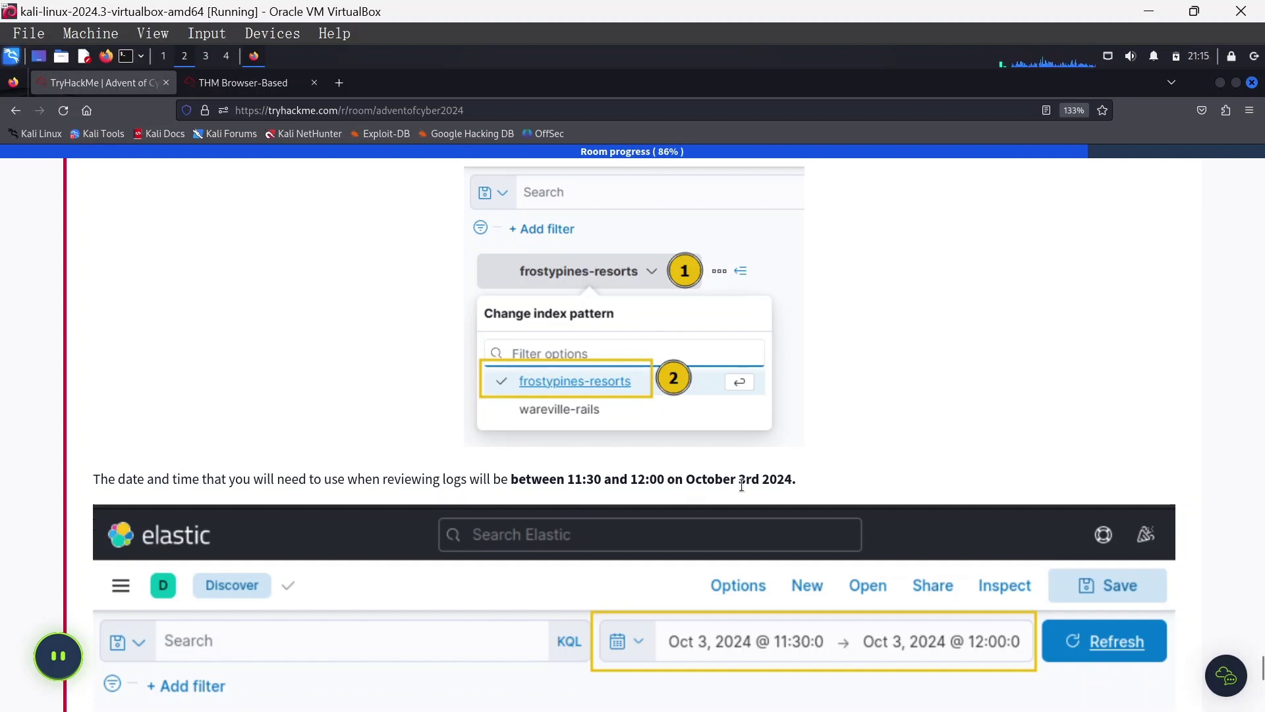
scroll(499, 470, "down", 3)
scroll(378, 406, "down", 5)
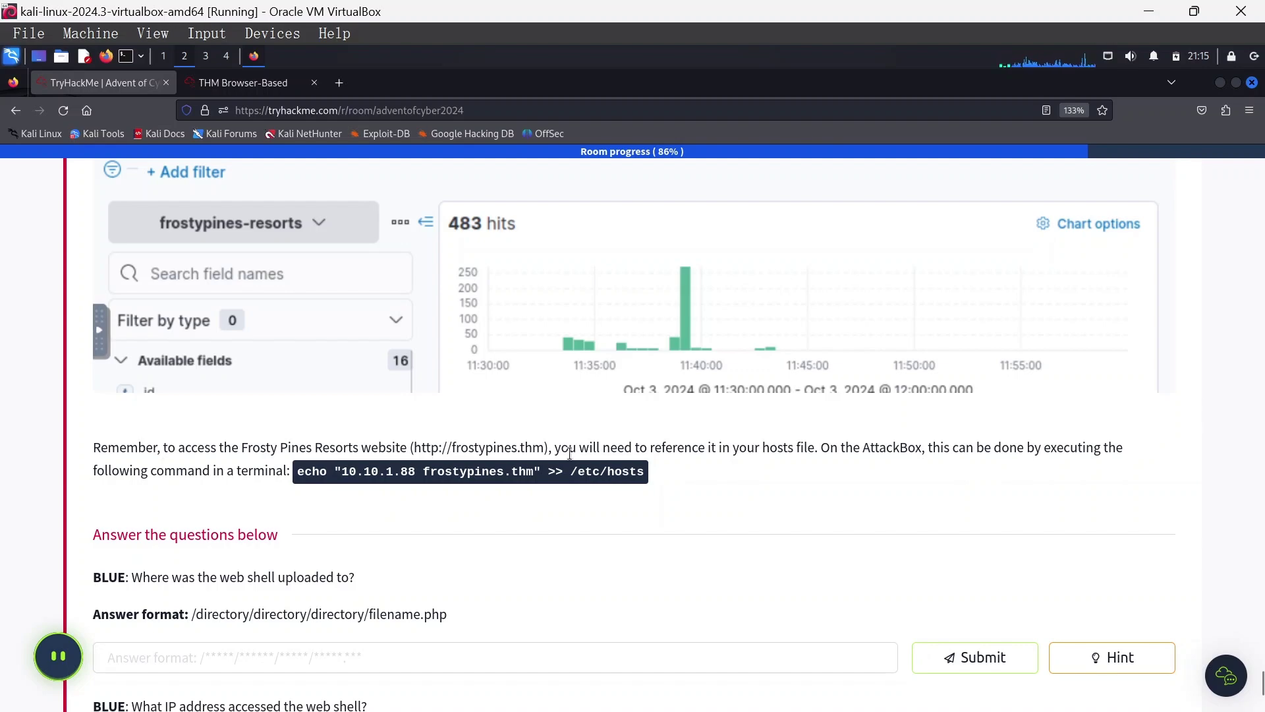
scroll(524, 443, "down", 5)
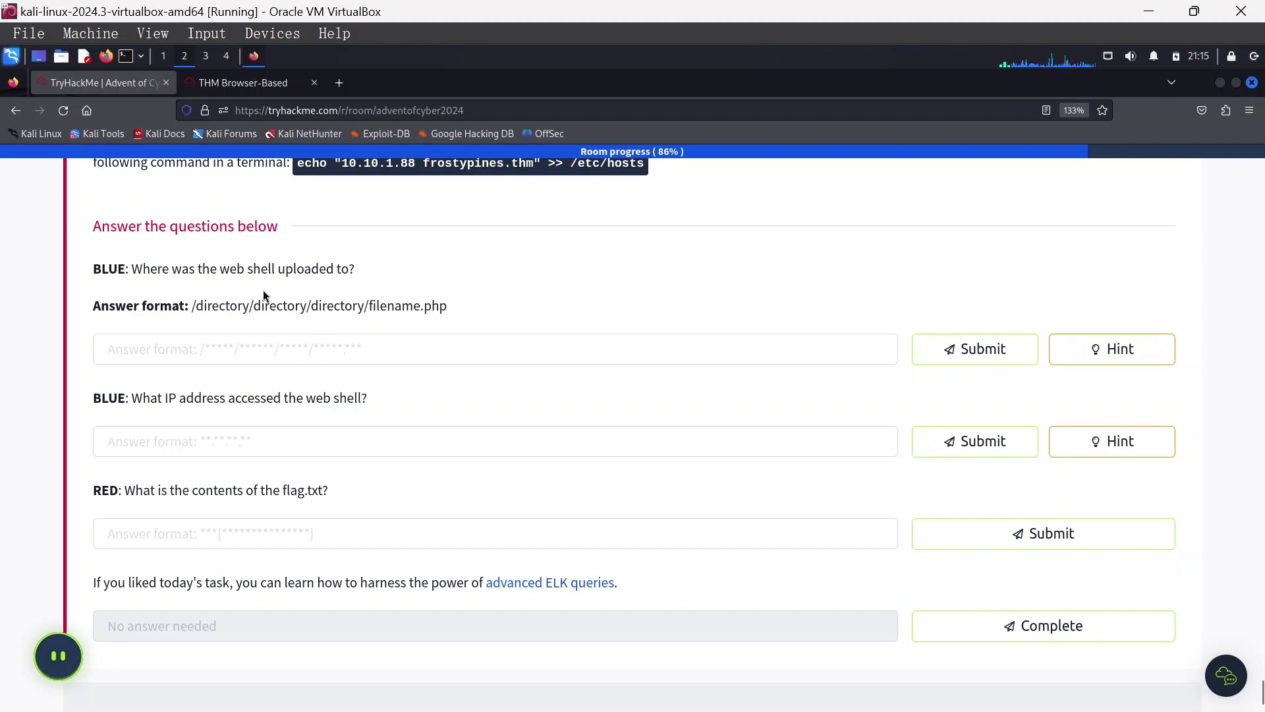
left_click(264, 84)
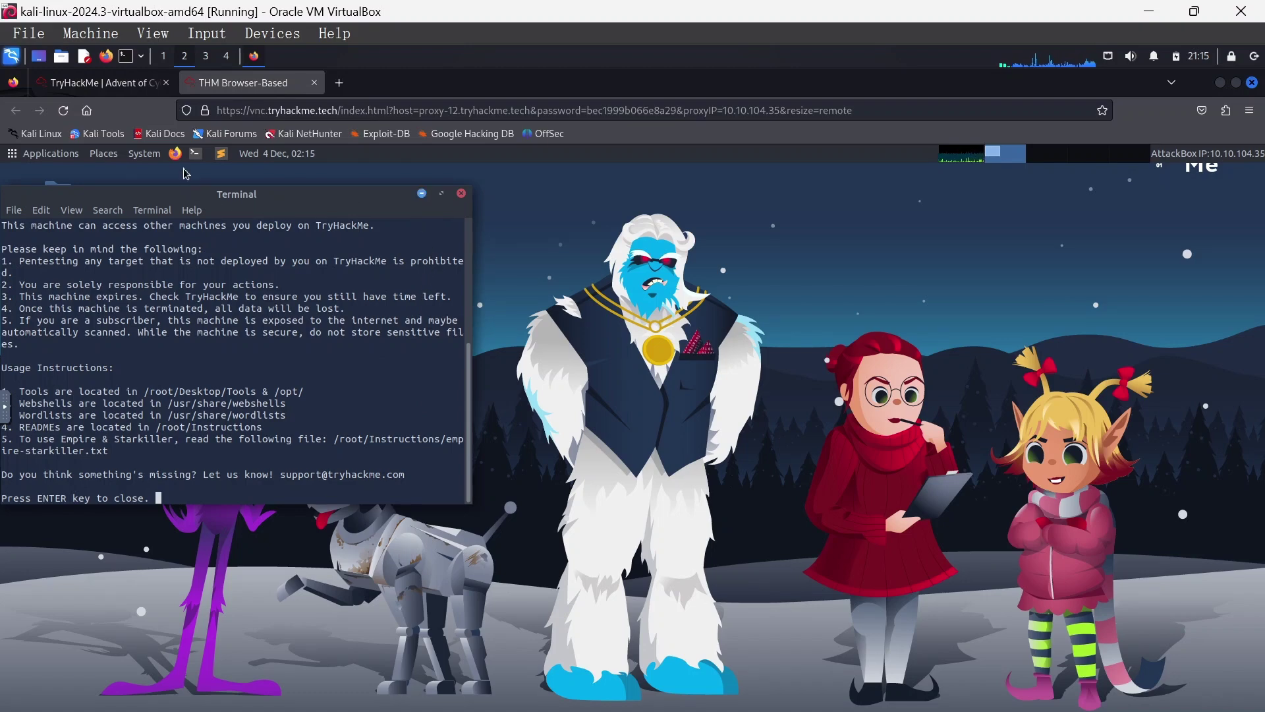
key("Return")
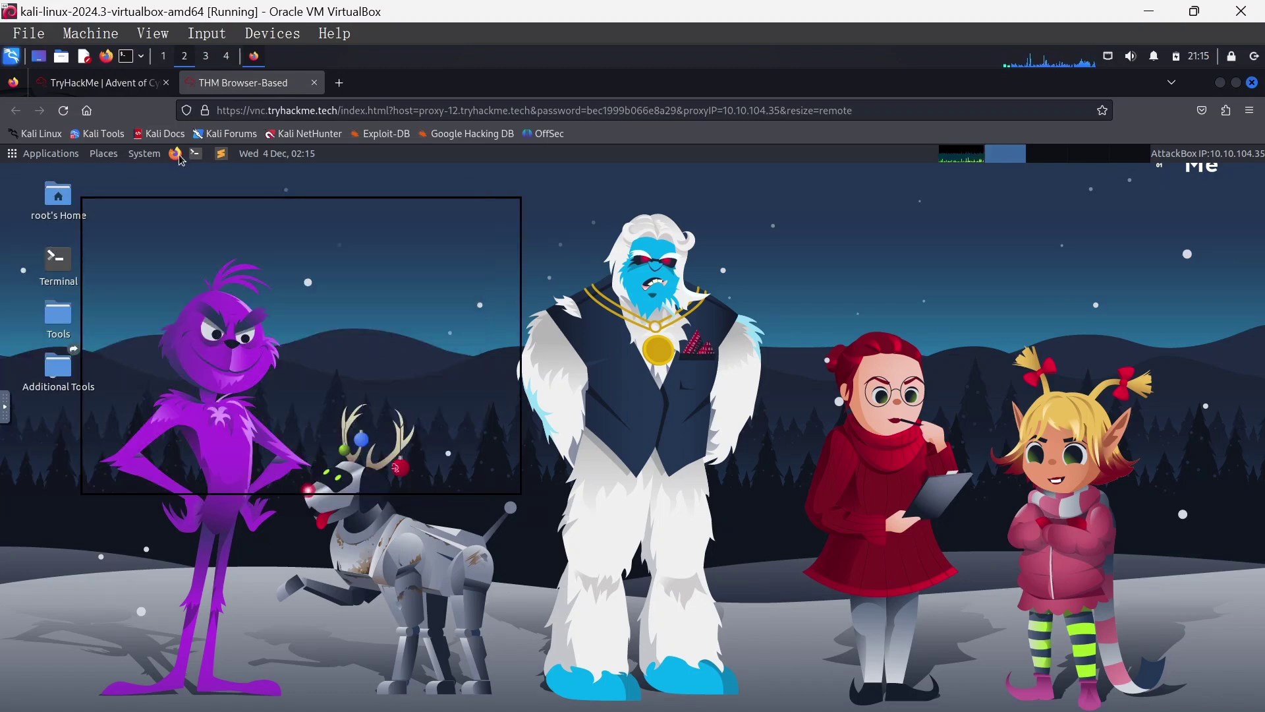
left_click(182, 160)
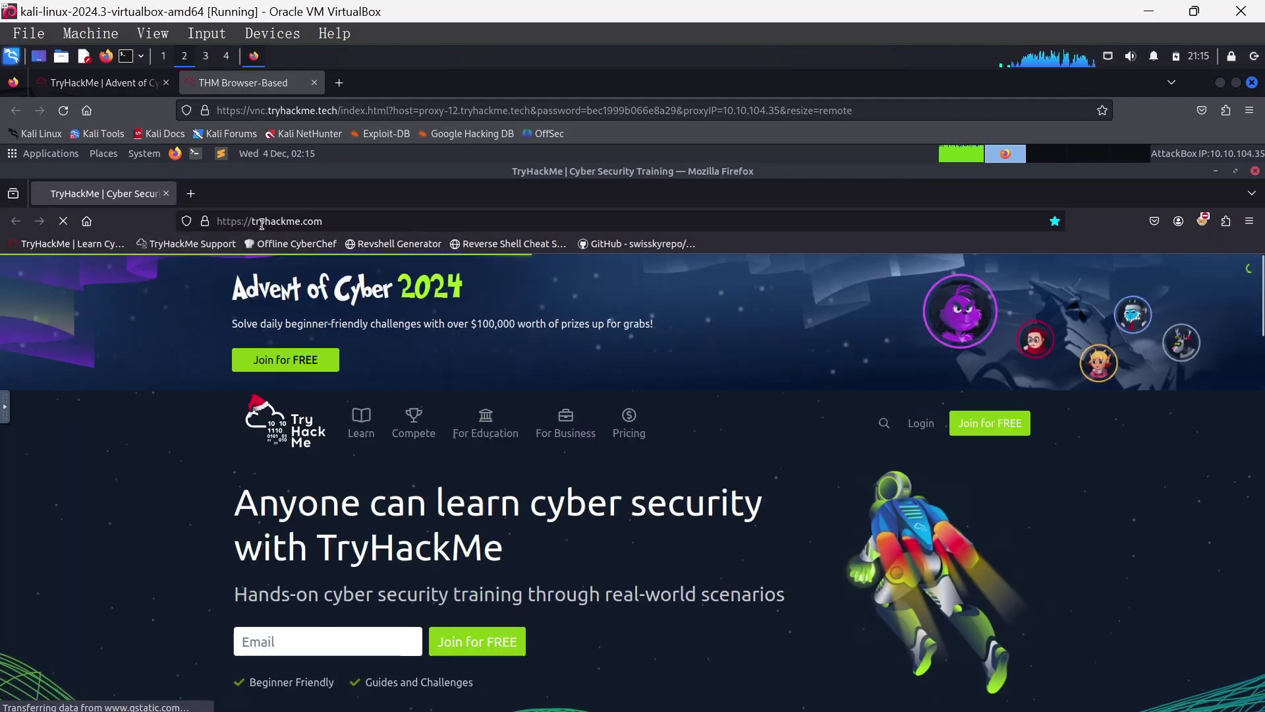
left_click(261, 222)
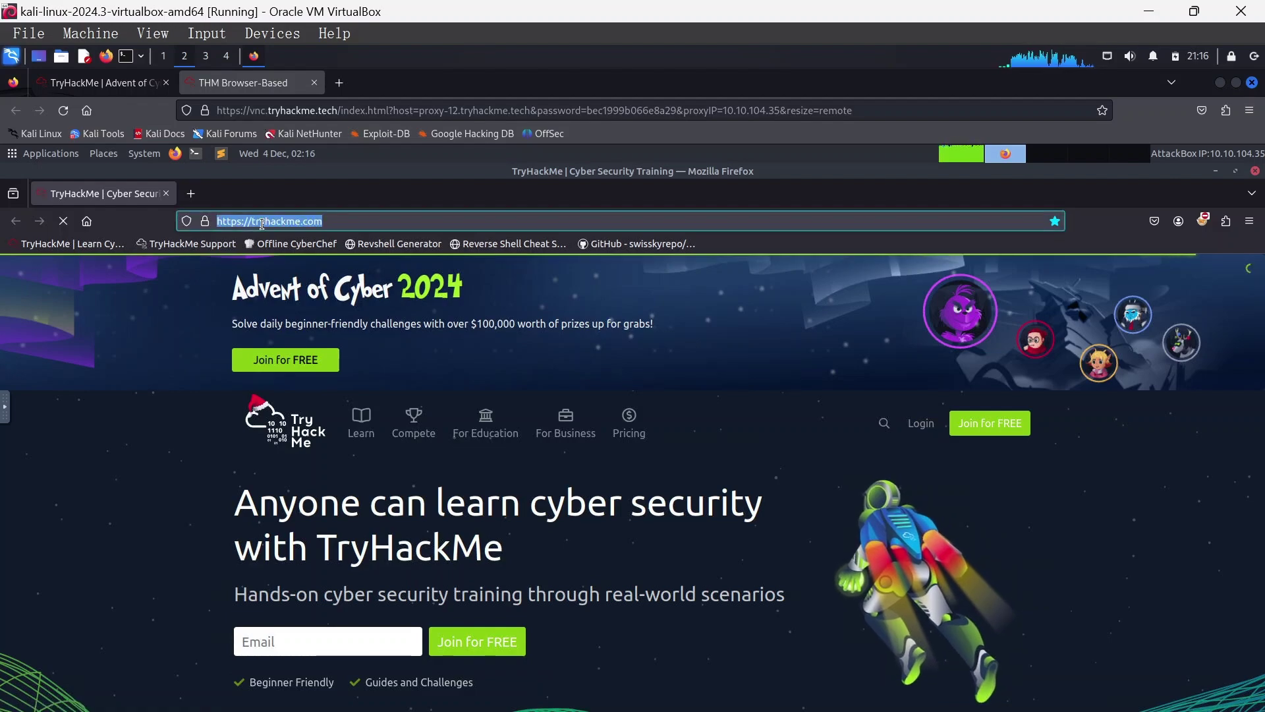
type("http://10.10.1.88:5601/")
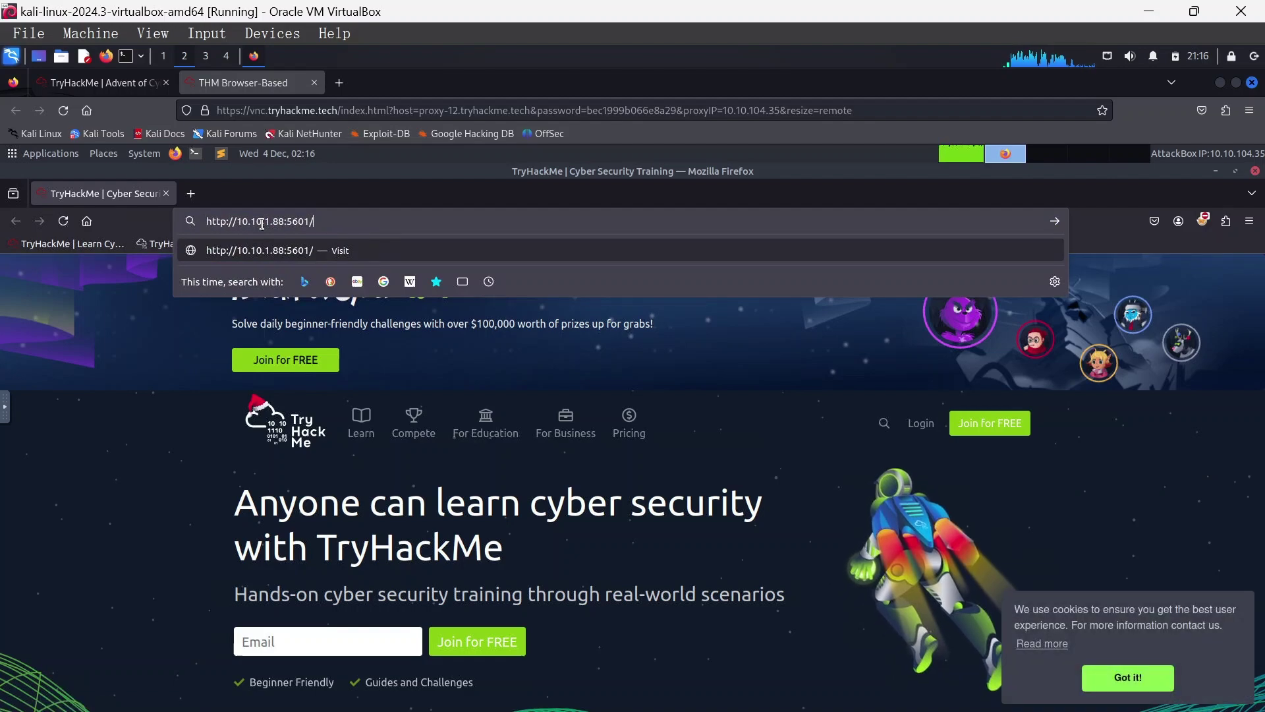
key("Return")
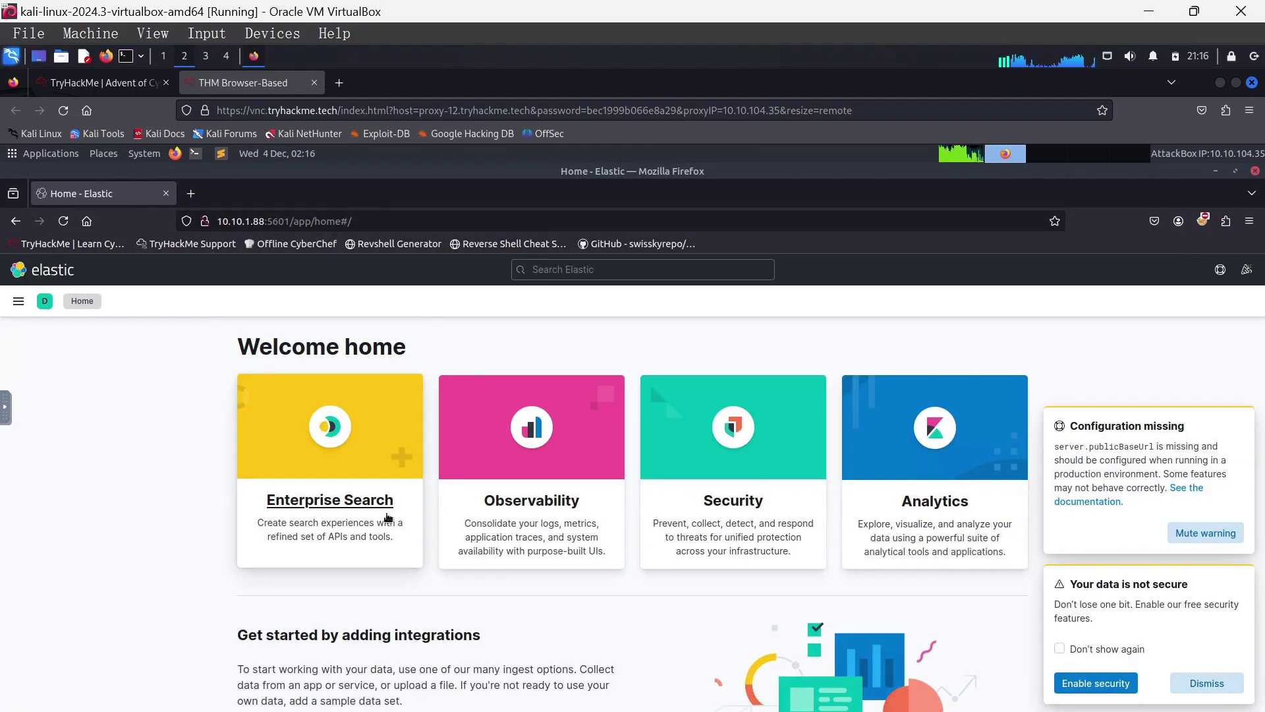
Open Discover under Analytics in Kibana and select the frostypines-resorts index pattern.
left_click(18, 300)
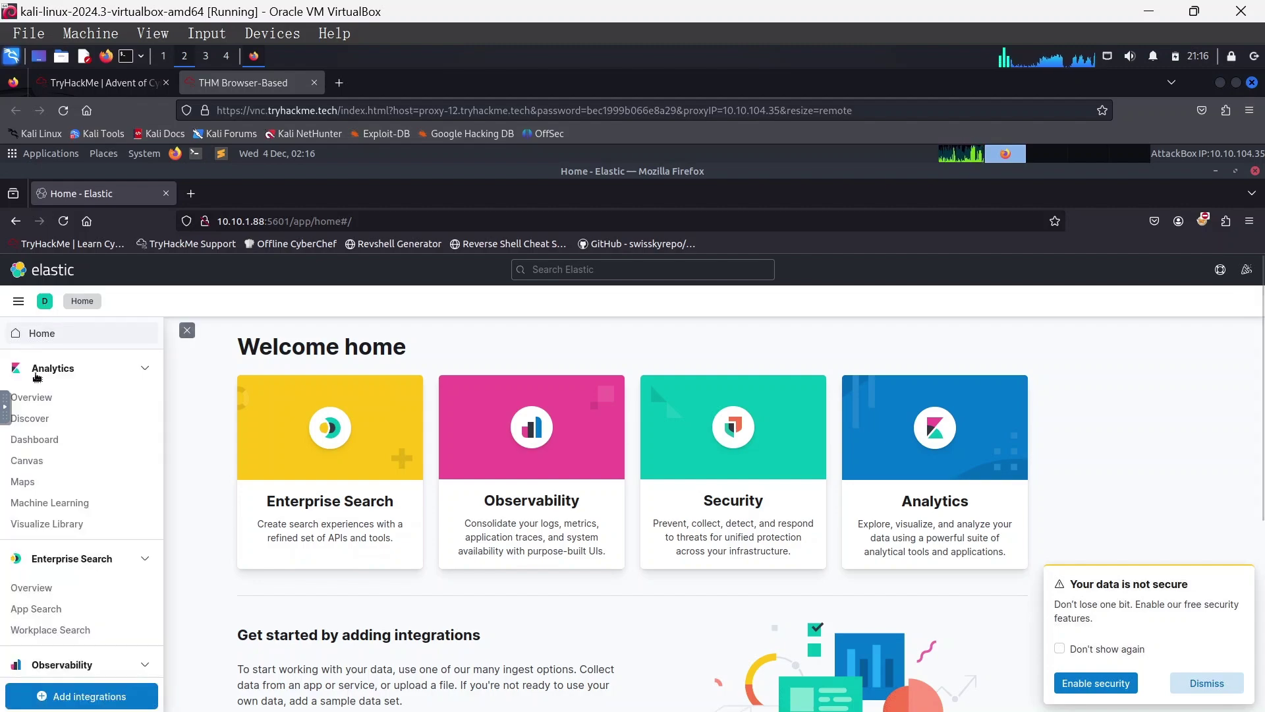
left_click(47, 419)
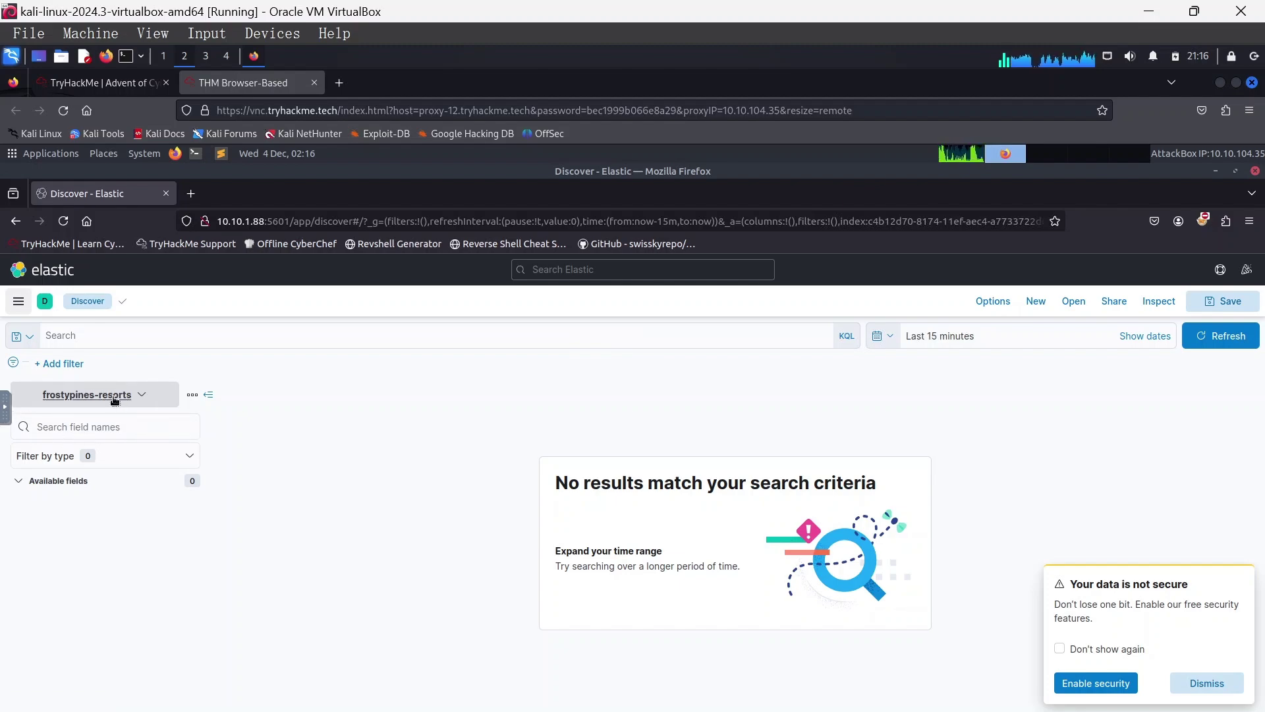
left_click(117, 396)
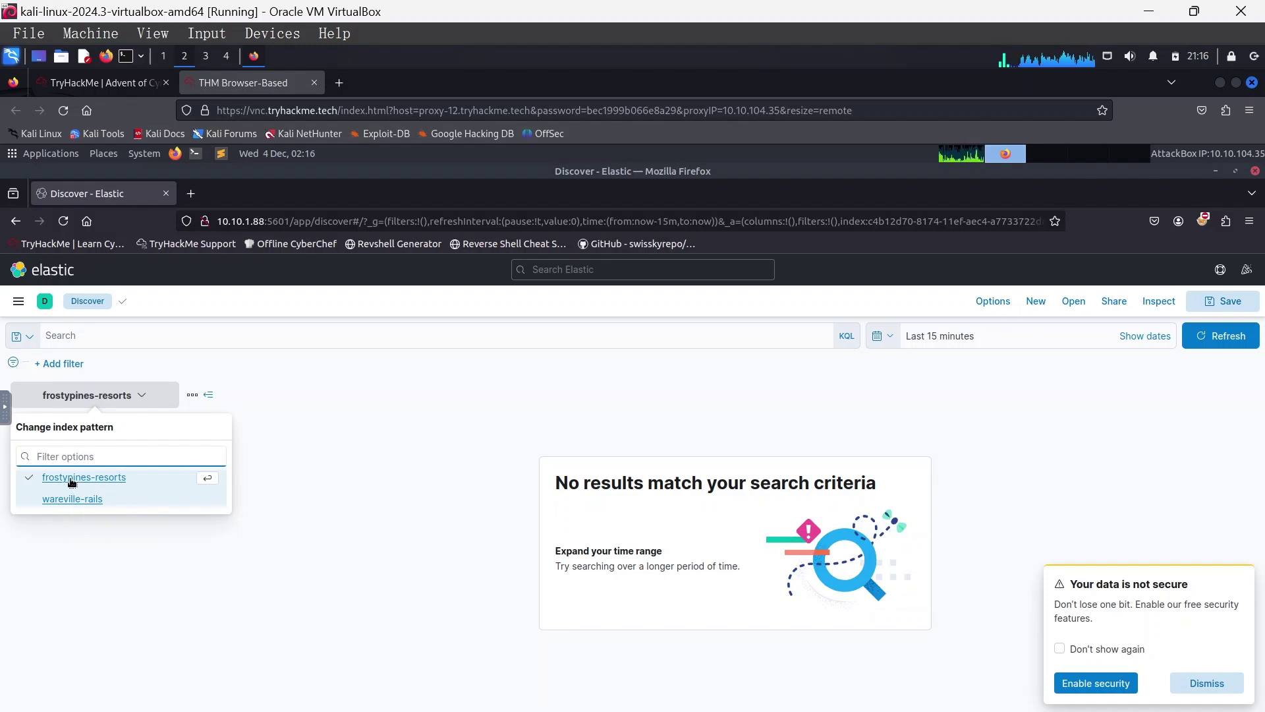
left_click(72, 482)
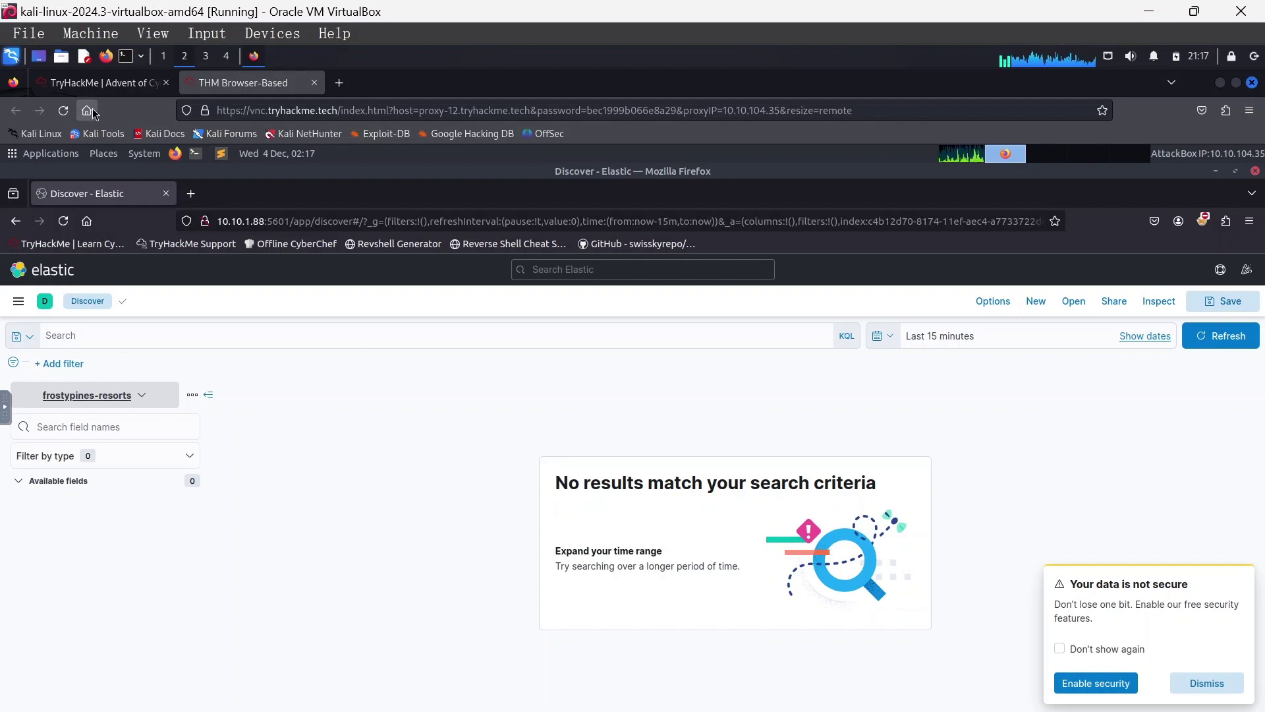
Check the required log time range in the Day 3 task and set Kibana's absolute start date to October 3, 2024.
left_click(102, 82)
scroll(651, 455, "up", 10)
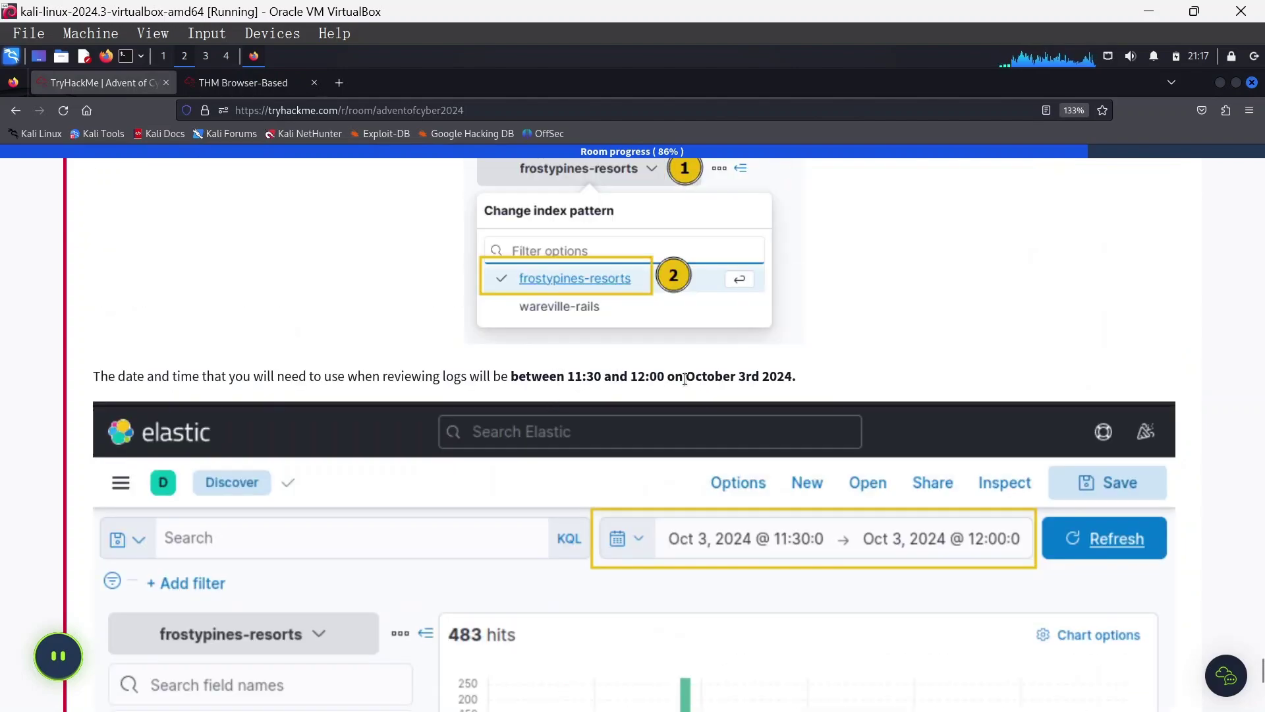
left_click(277, 83)
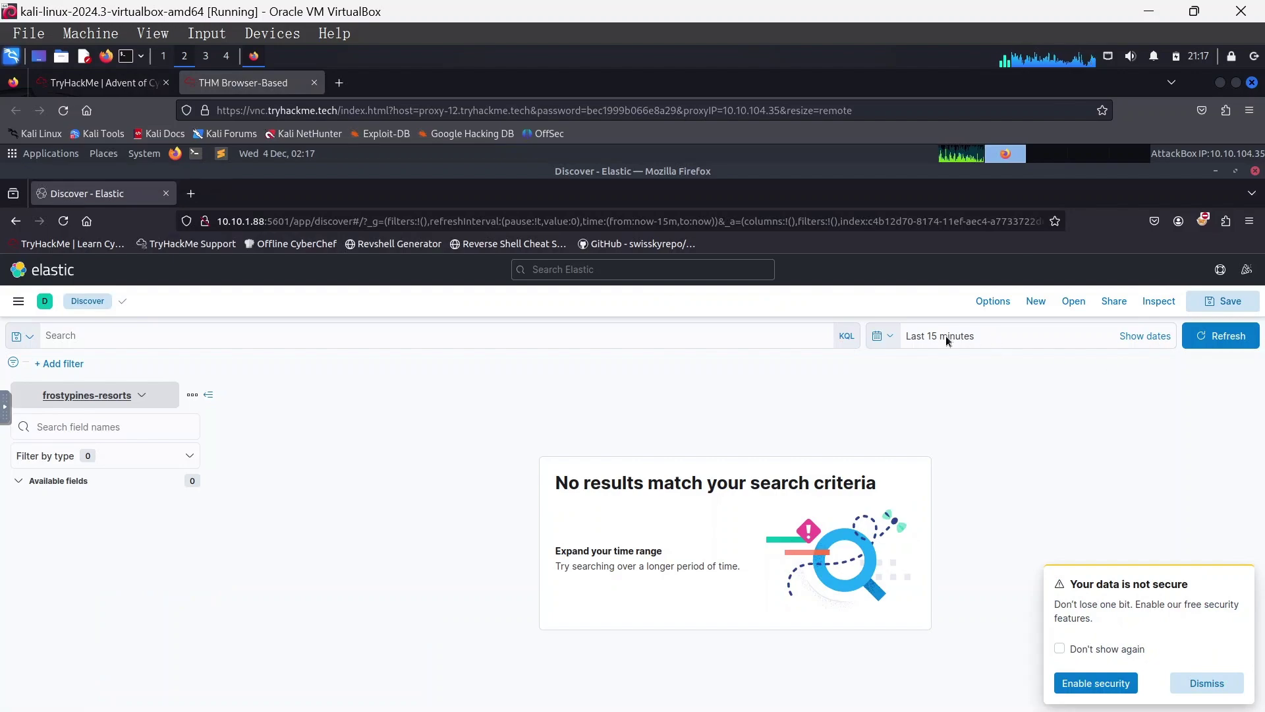
left_click(970, 337)
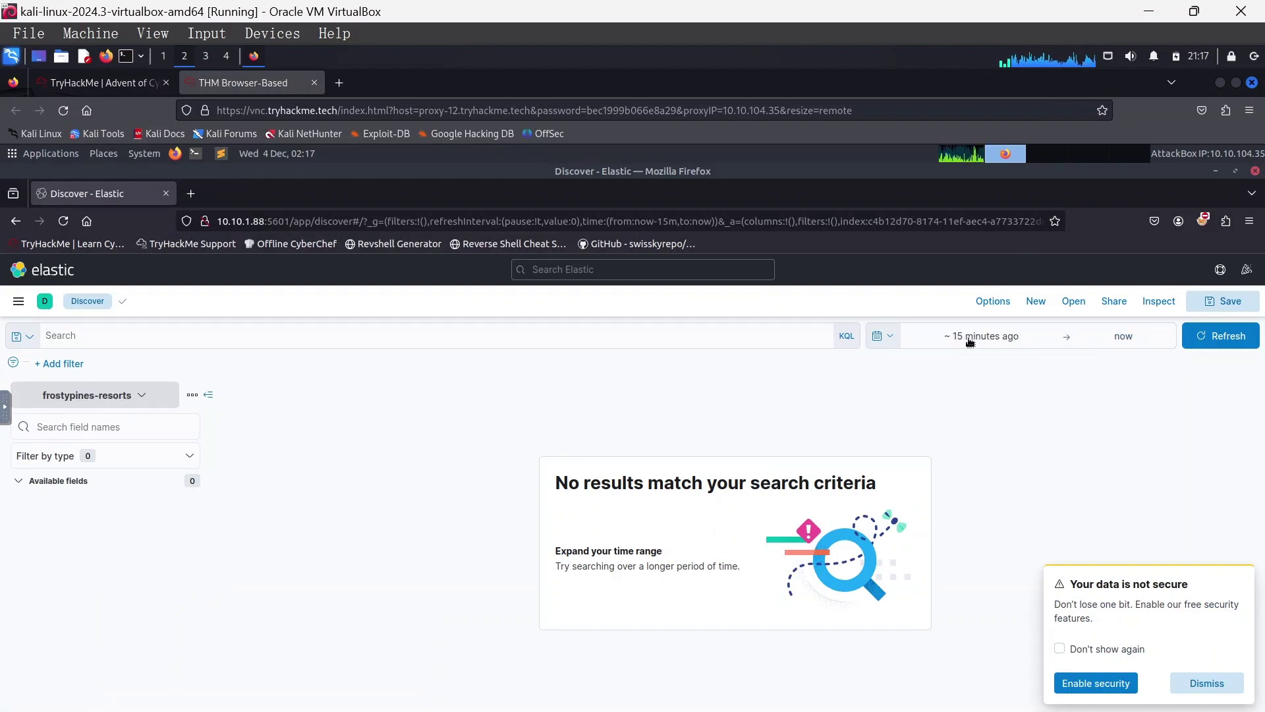
left_click(970, 337)
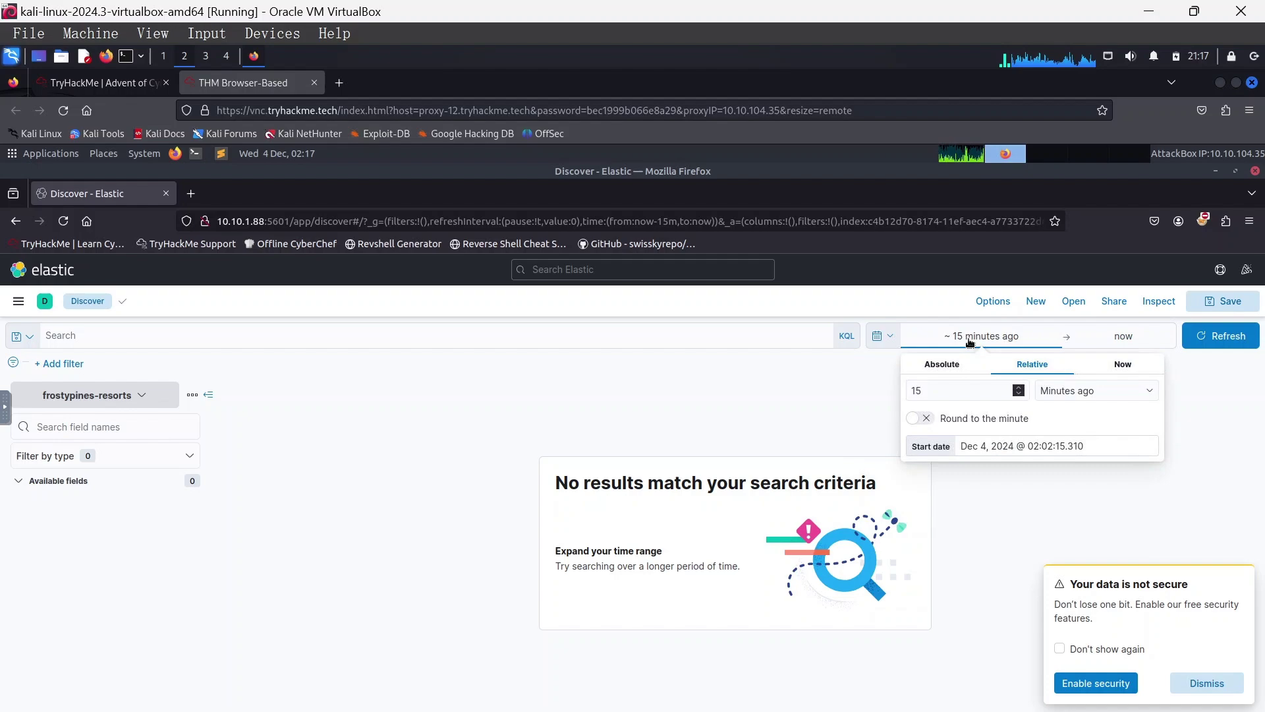
left_click(935, 366)
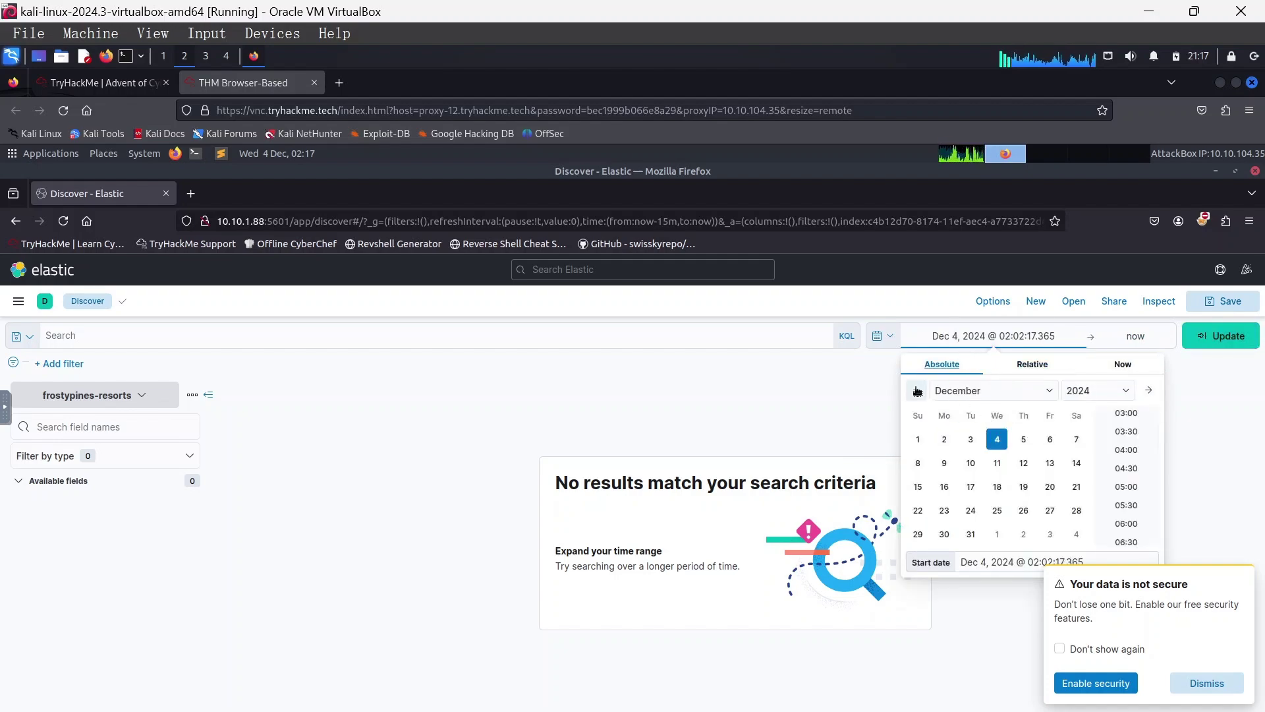
left_click(917, 391)
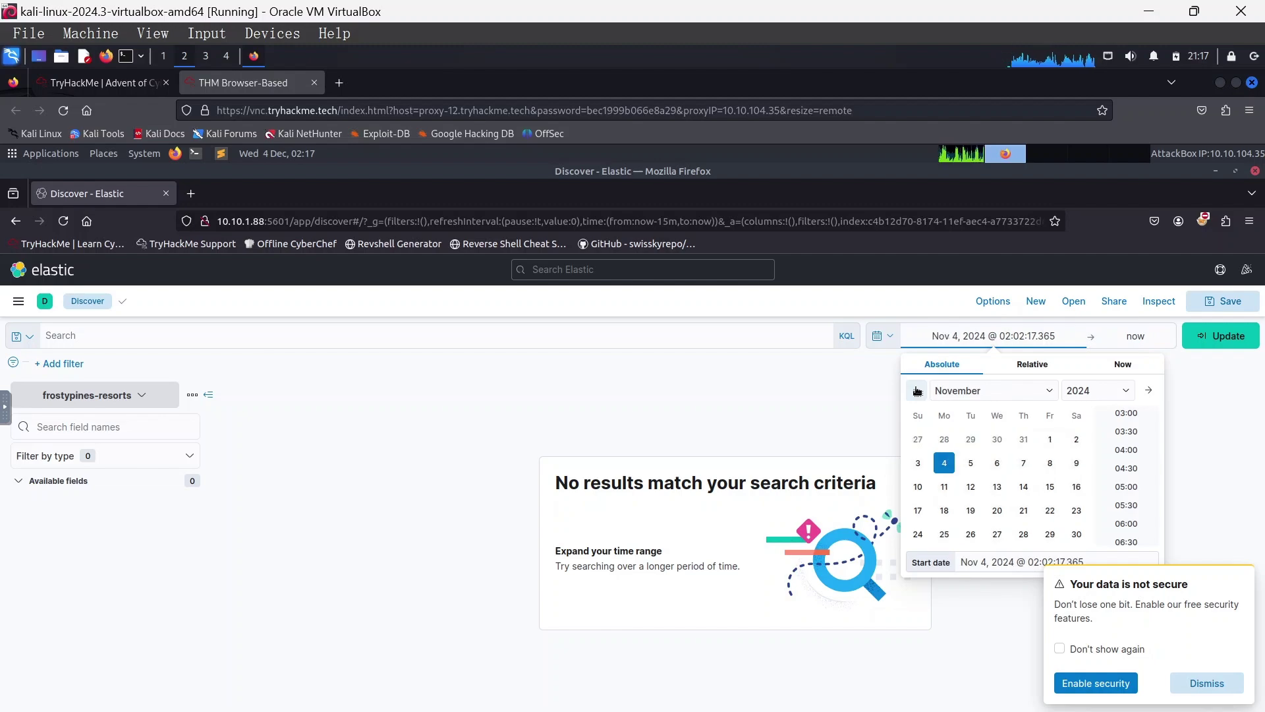
left_click(917, 391)
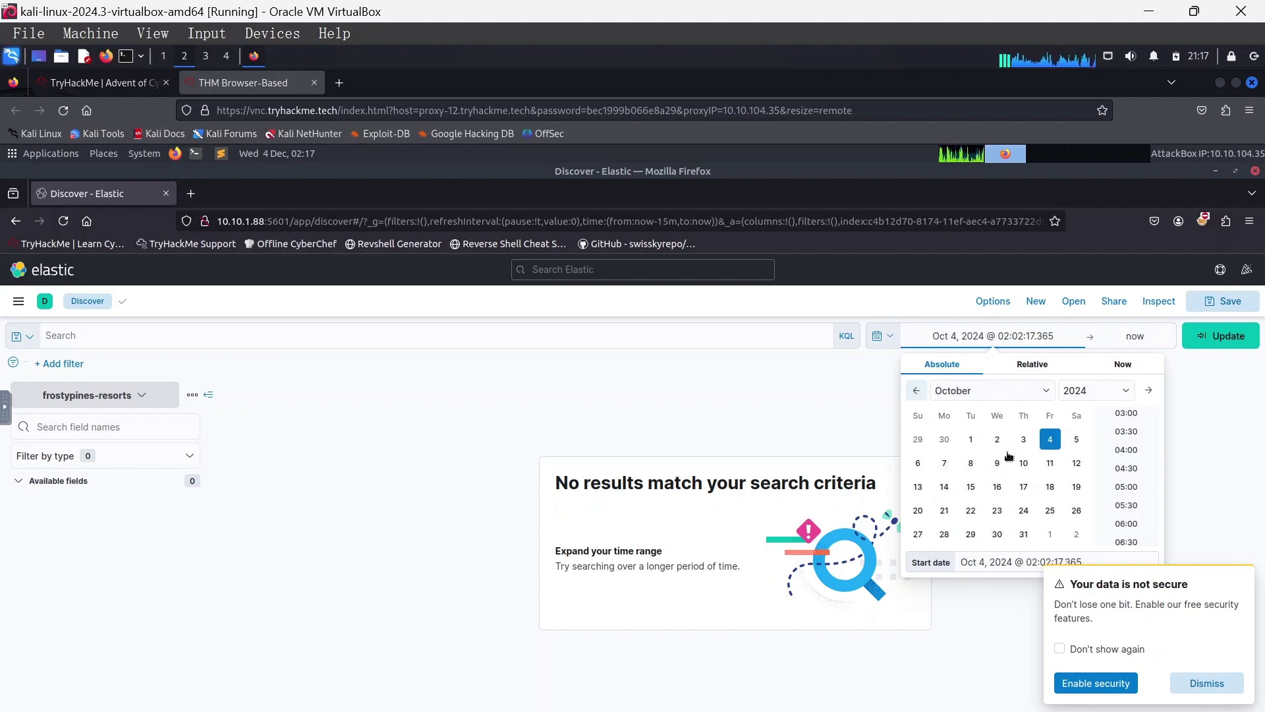
left_click(1022, 441)
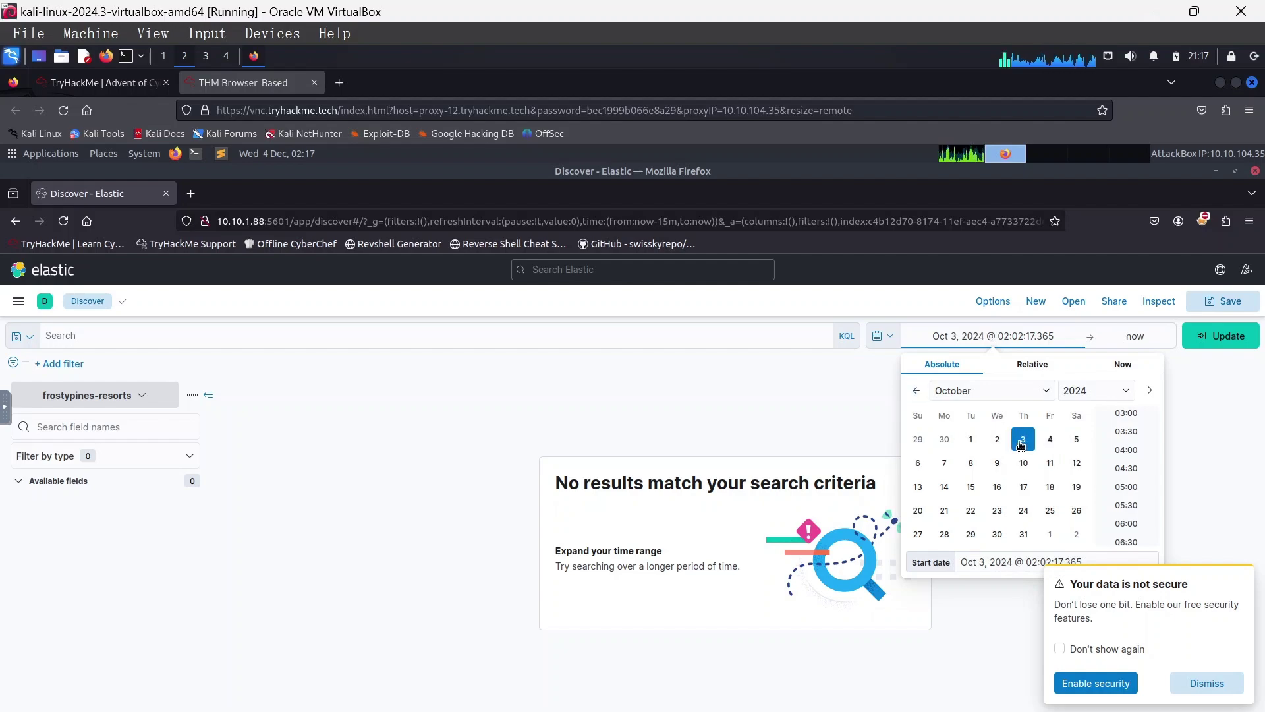
Dismiss the data security notice and set the start time of the log range to 11:30 on October 3, 2024.
scroll(1128, 497, "down", 2)
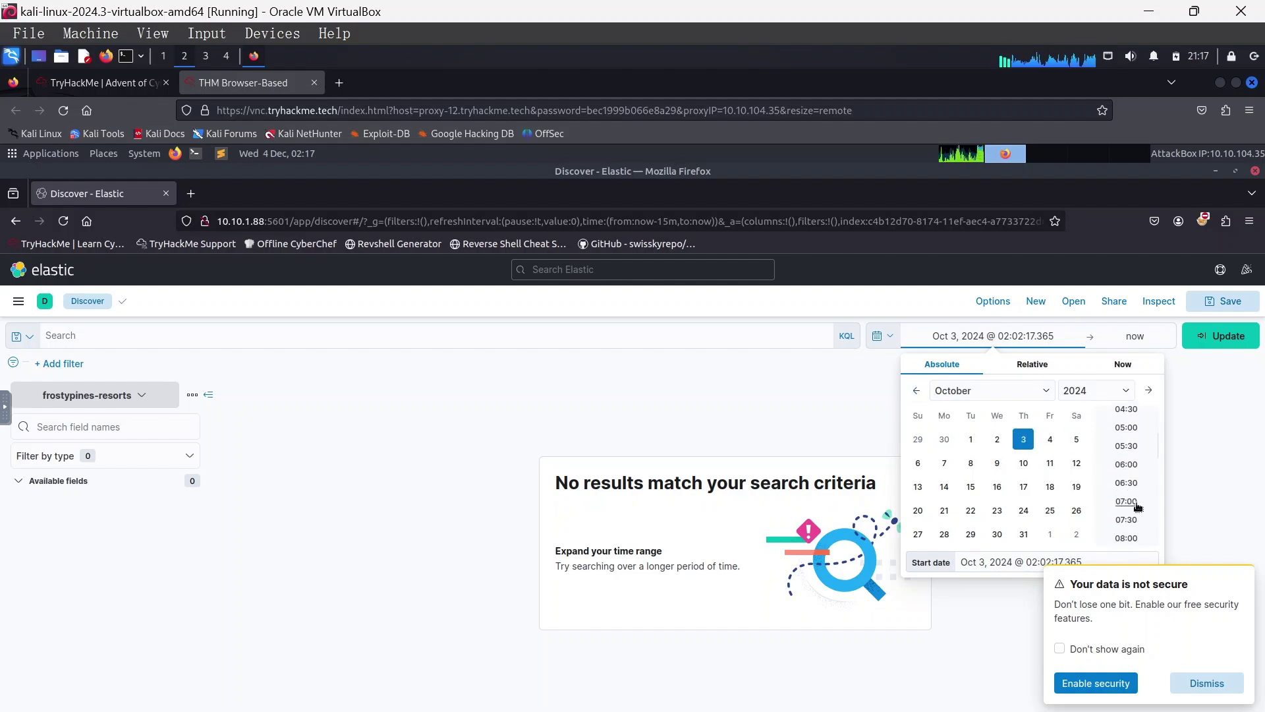
left_click(1208, 683)
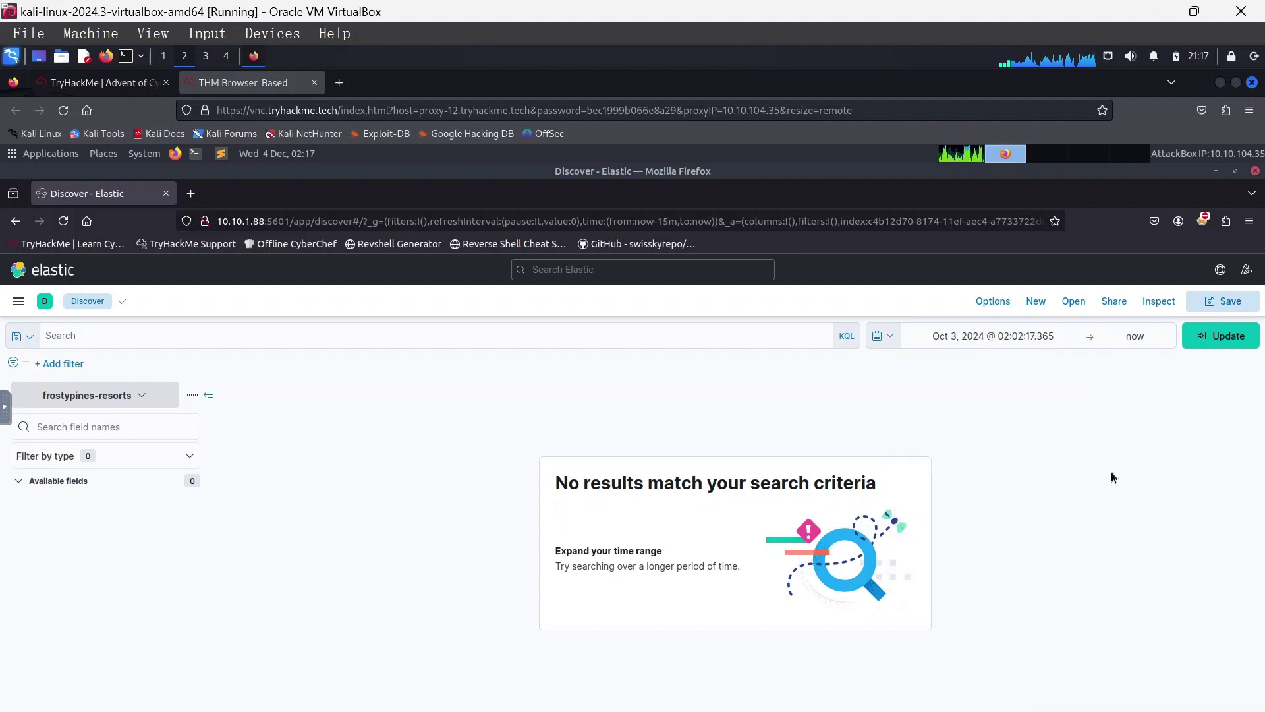
left_click(985, 342)
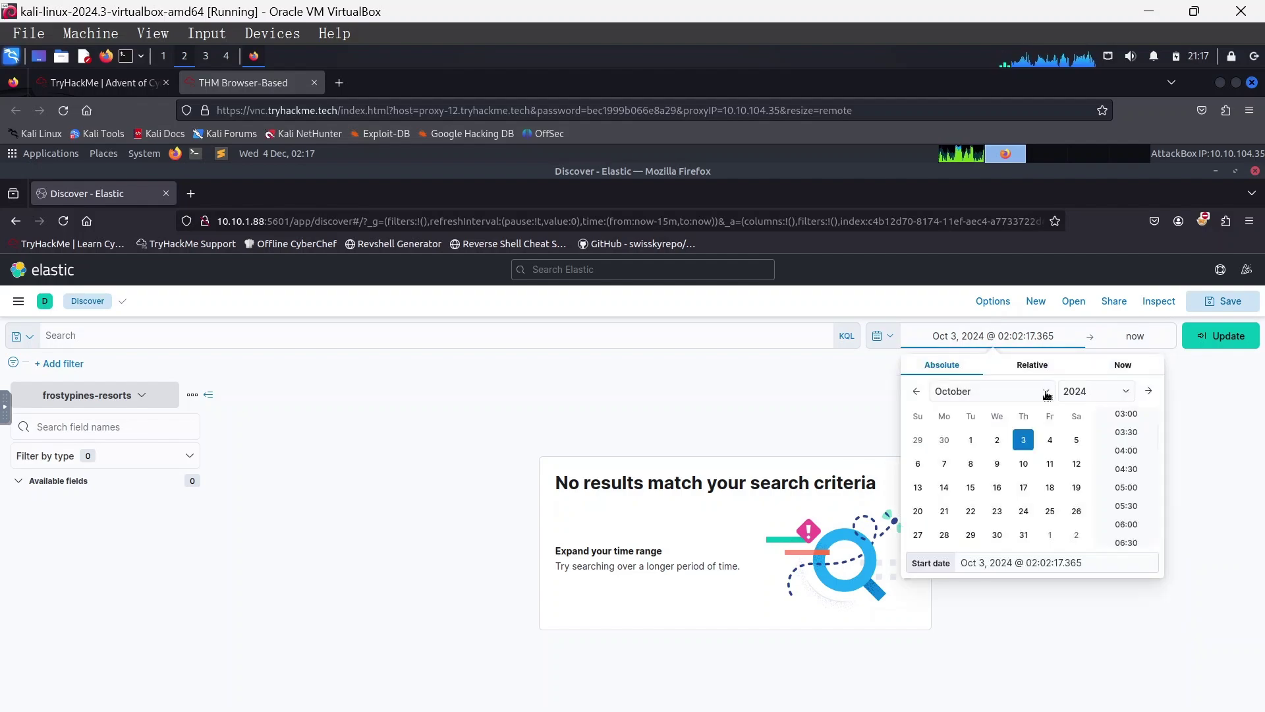
scroll(1133, 508, "down", 5)
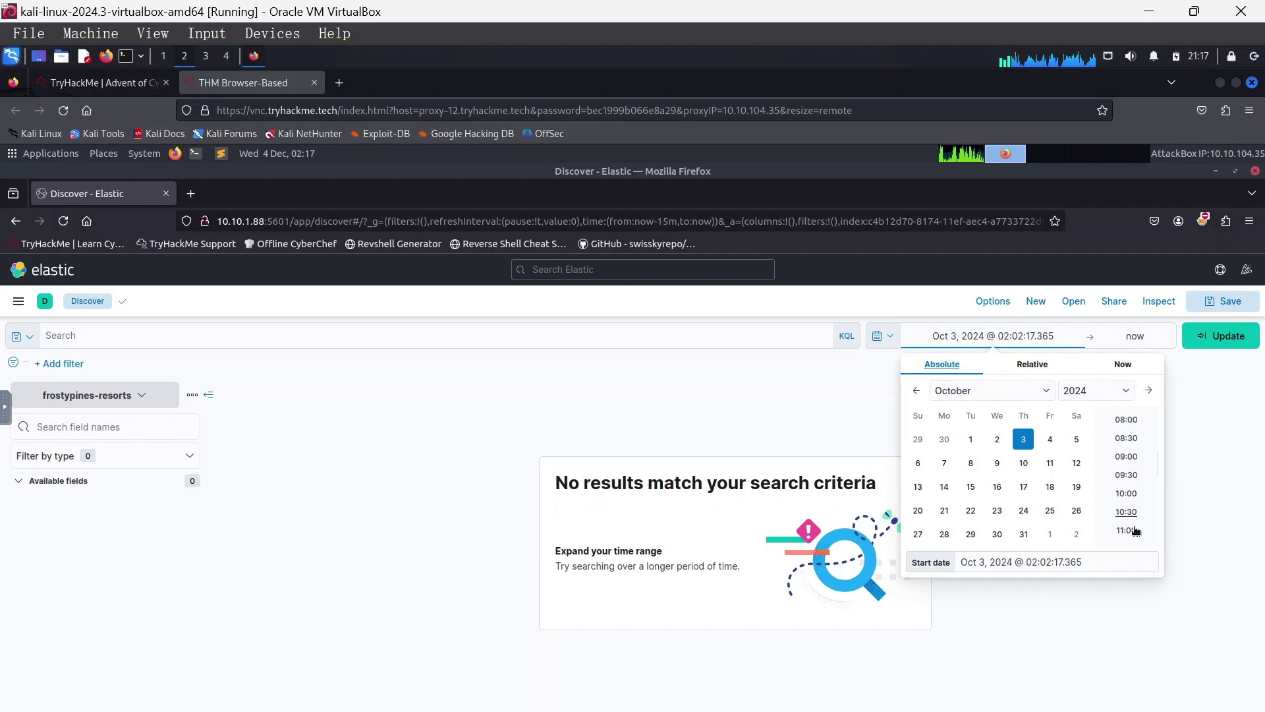
scroll(1135, 525, "down", 2)
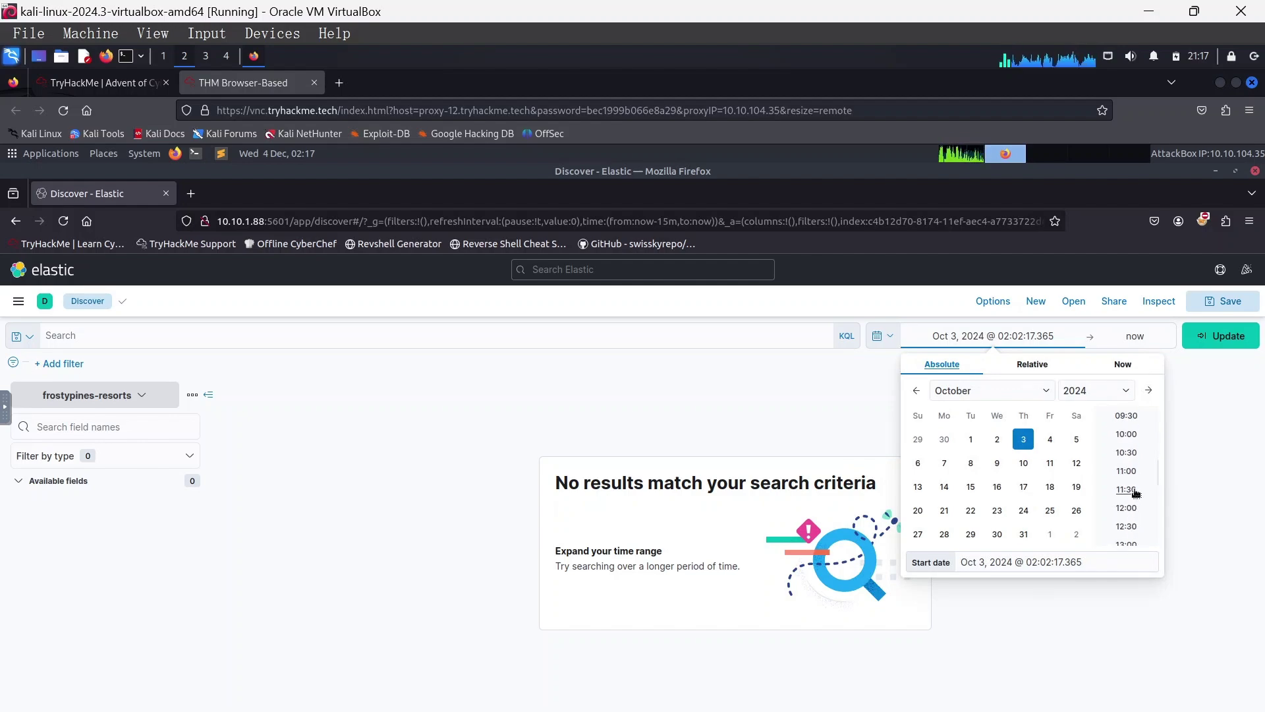
left_click(1126, 489)
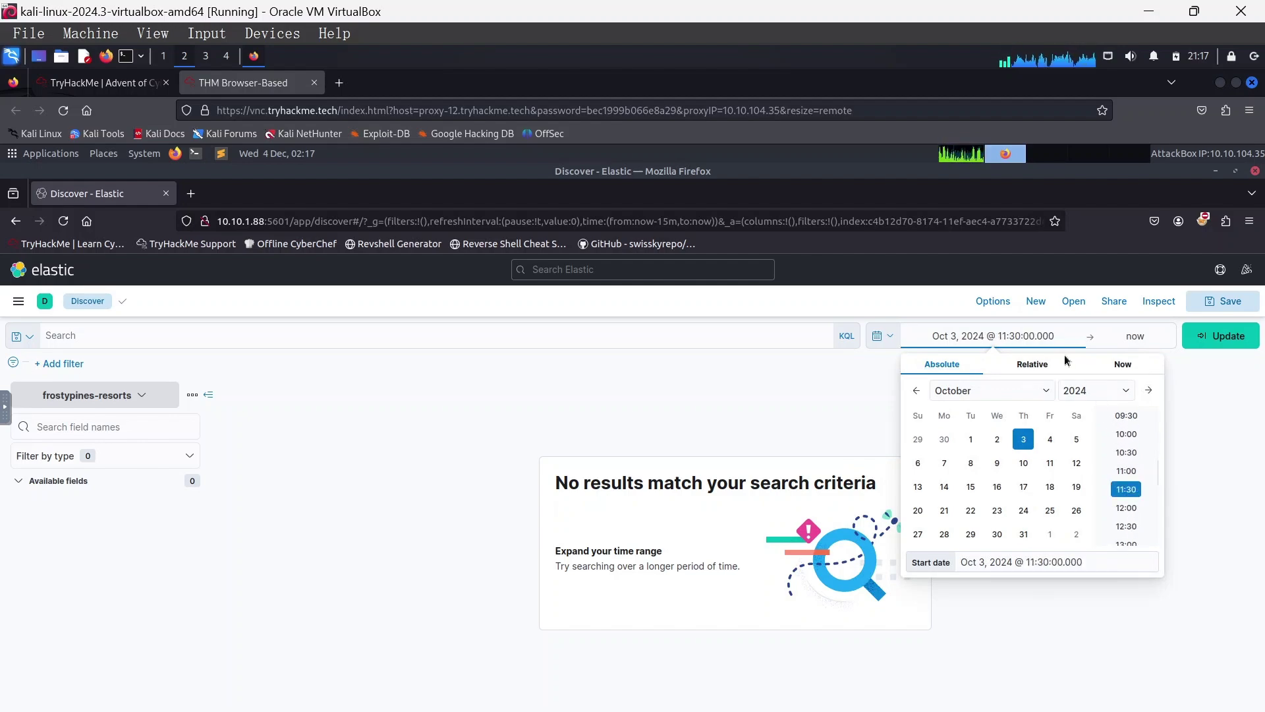
Set the absolute end of the range to October 3, 2024 at 12:00 and apply the new time range.
left_click(1115, 340)
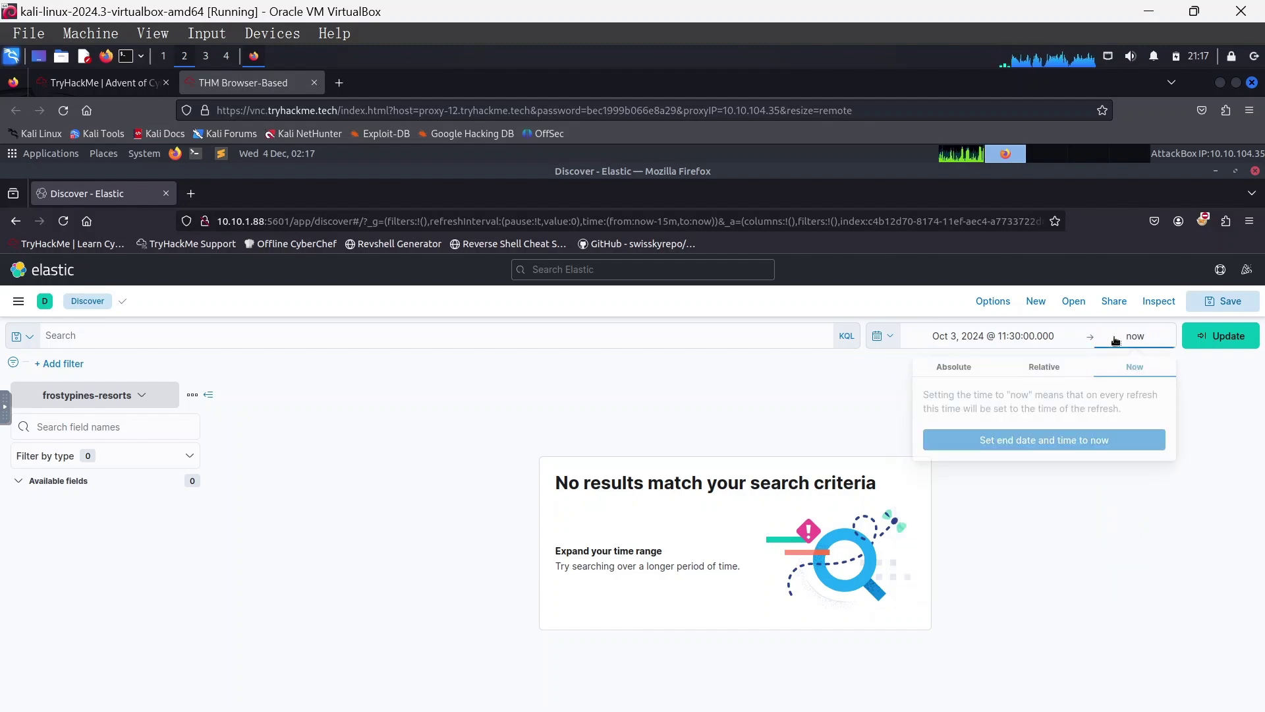
left_click(963, 368)
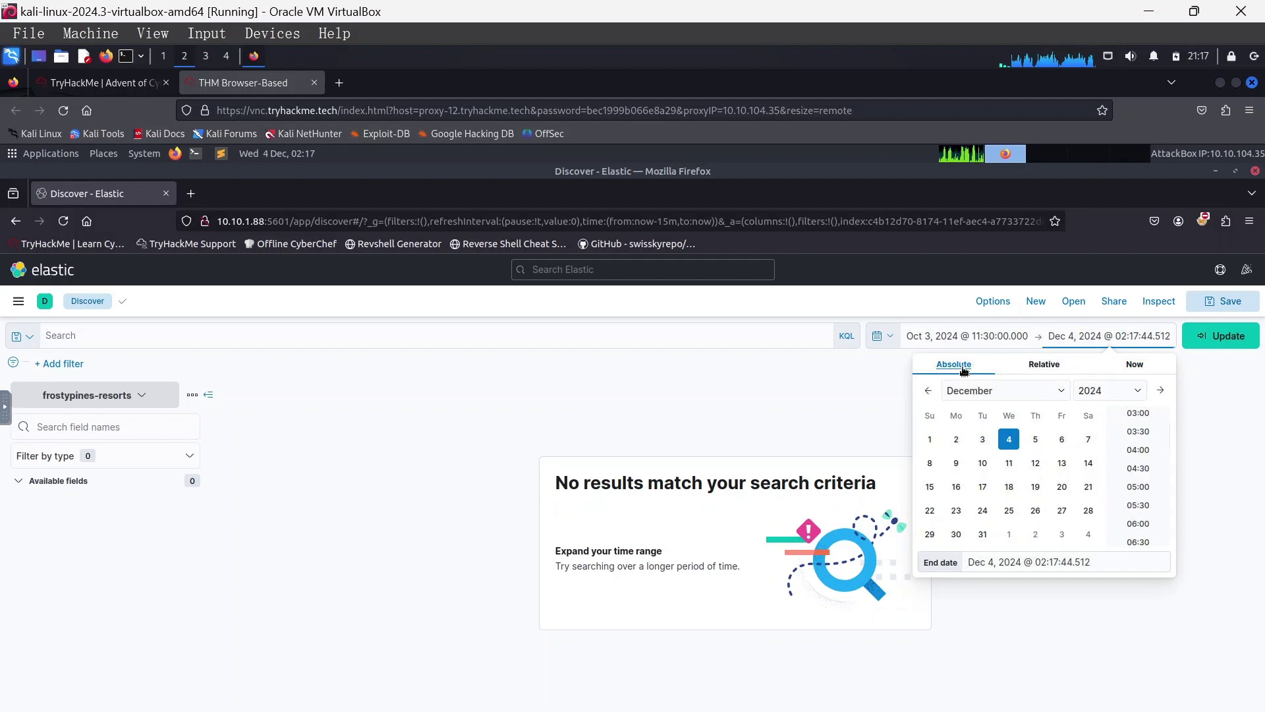
left_click(930, 391)
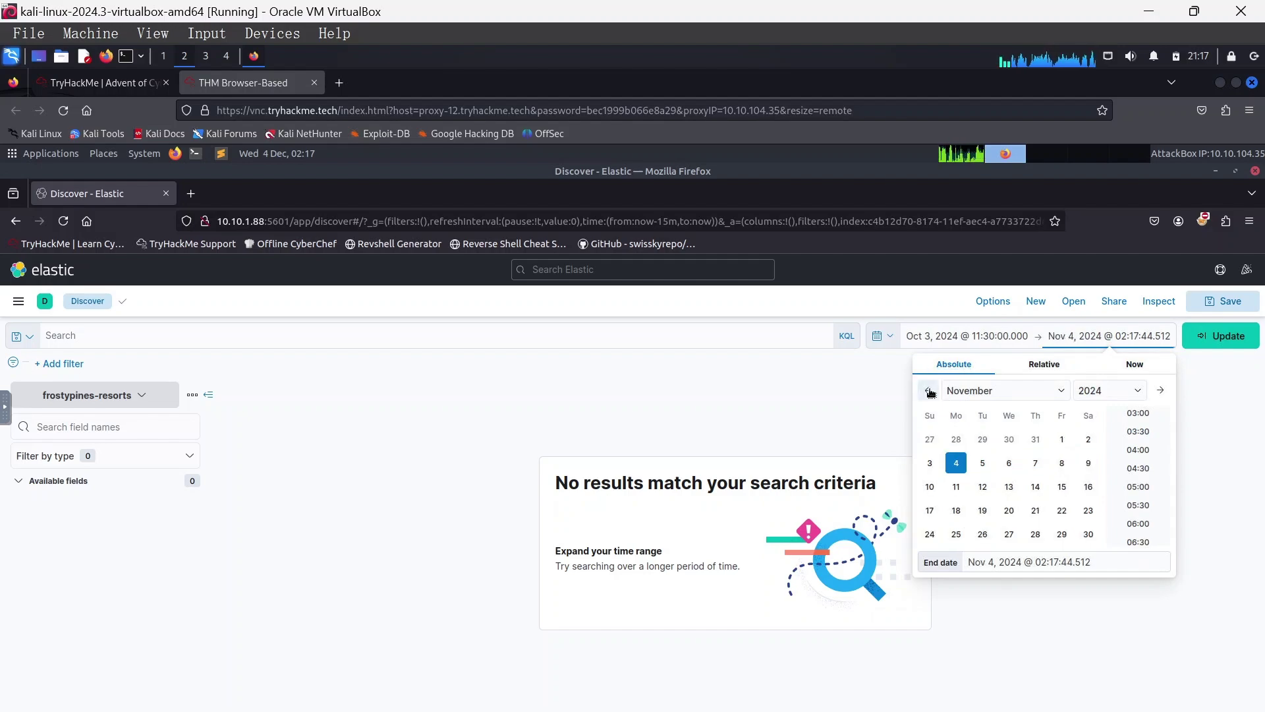
left_click(930, 390)
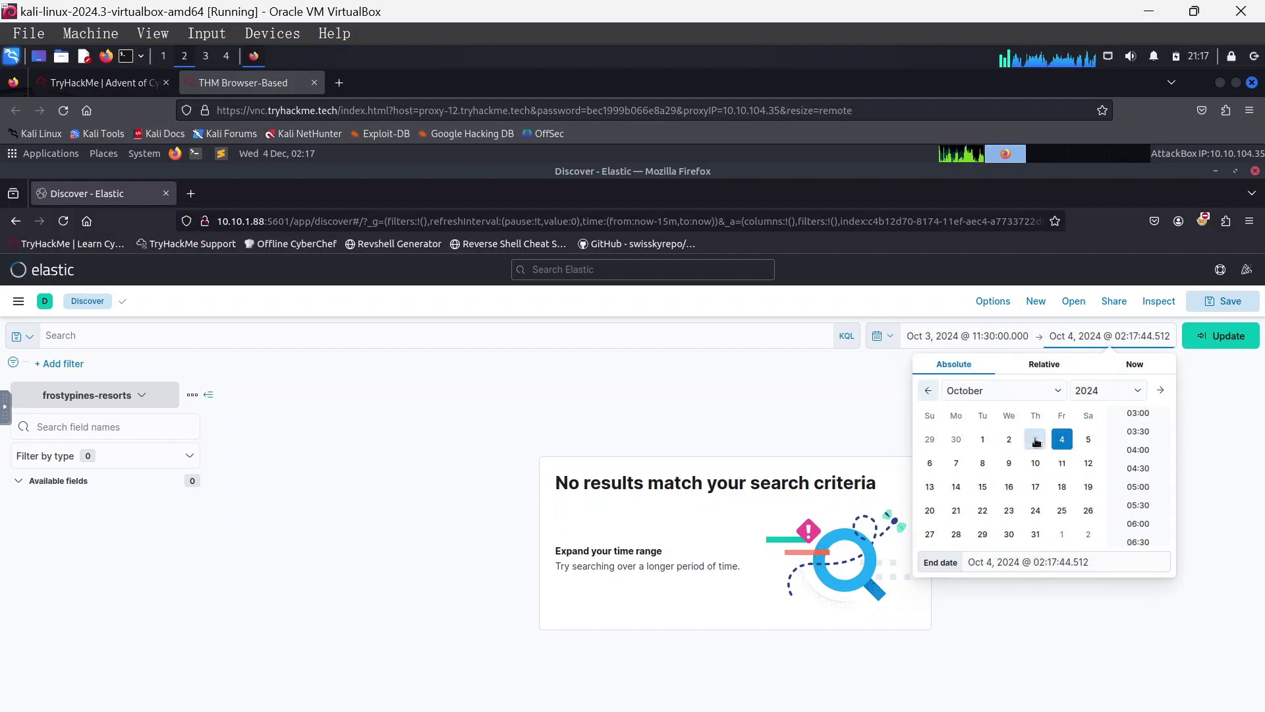
left_click(1035, 441)
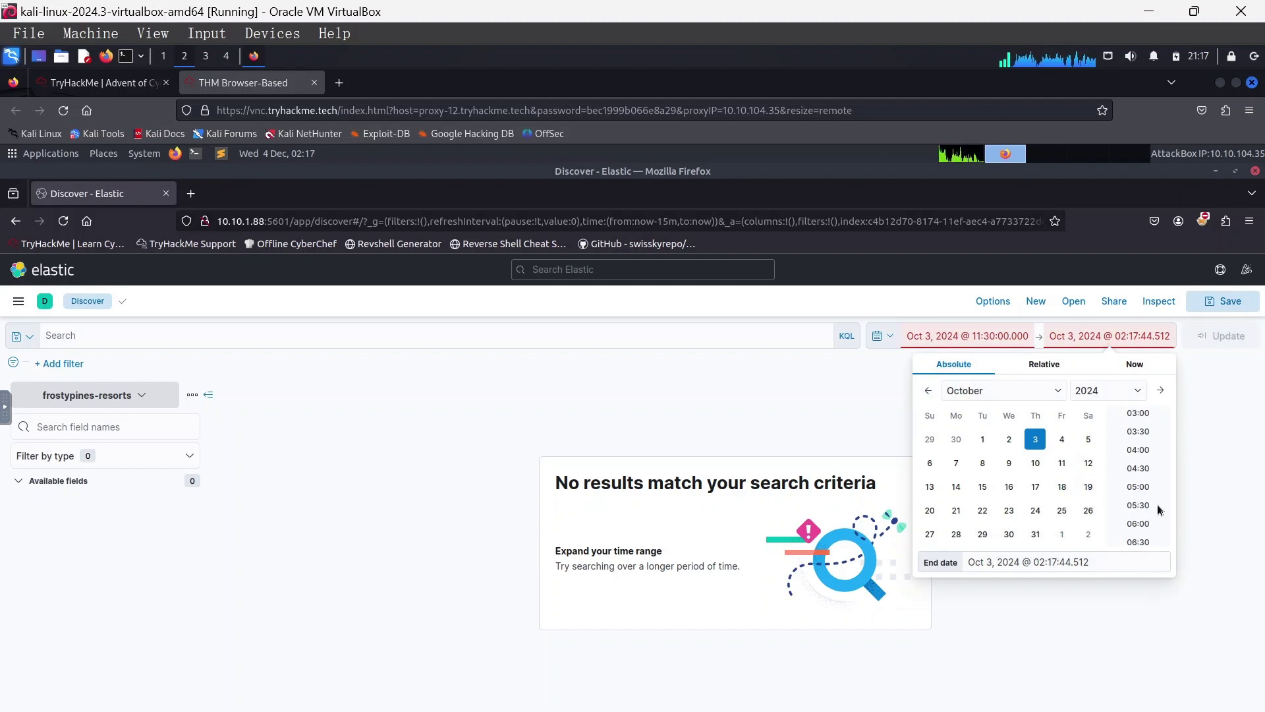
scroll(1142, 506, "down", 5)
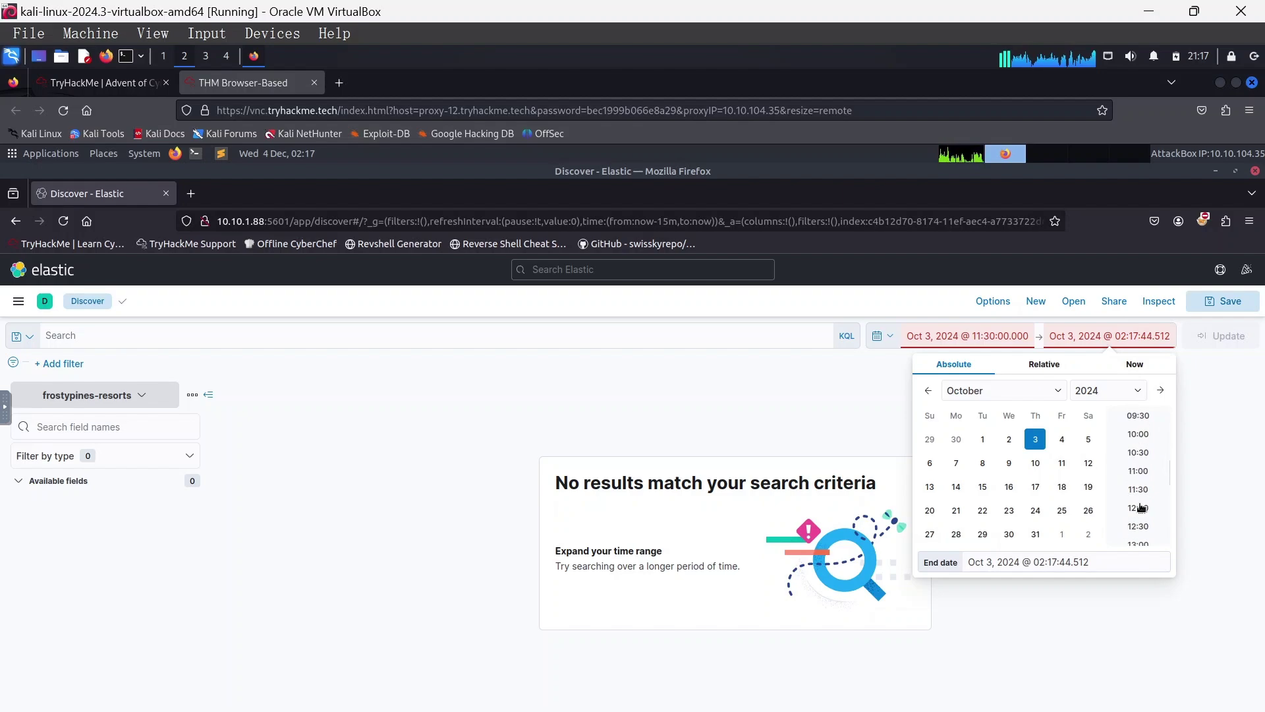
scroll(1142, 500, "down", 5)
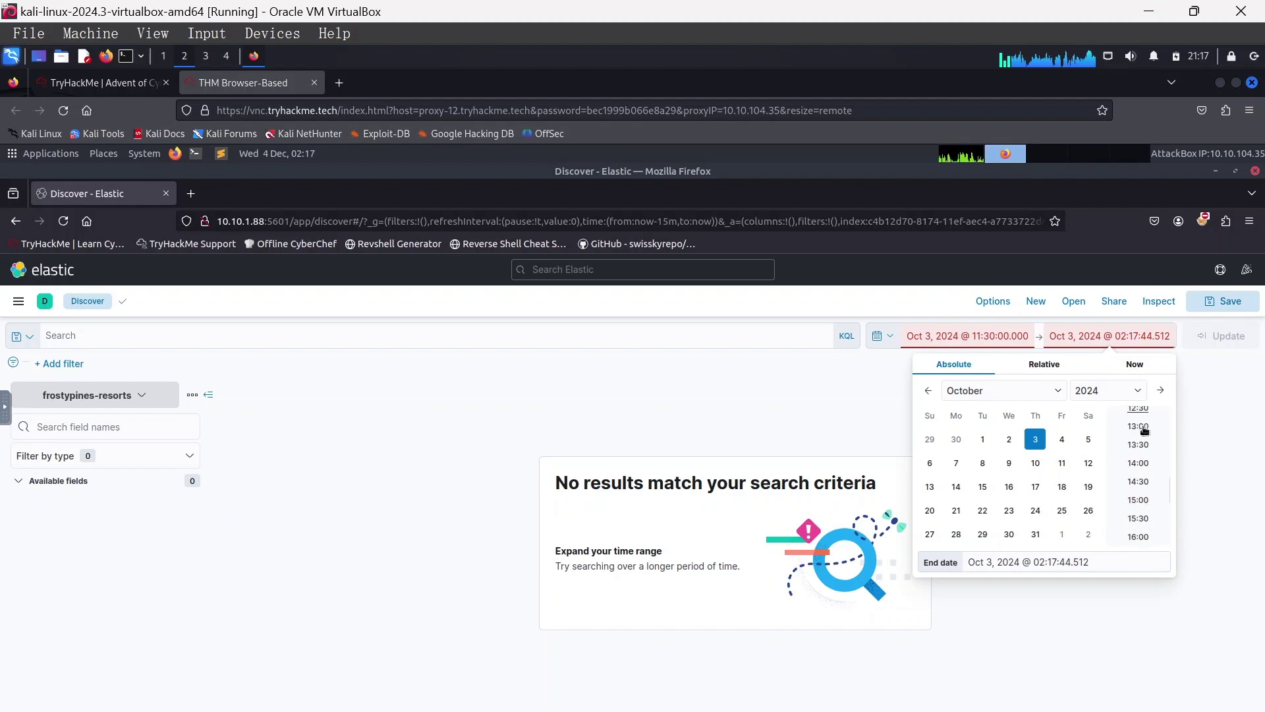
scroll(1142, 435, "up", 2)
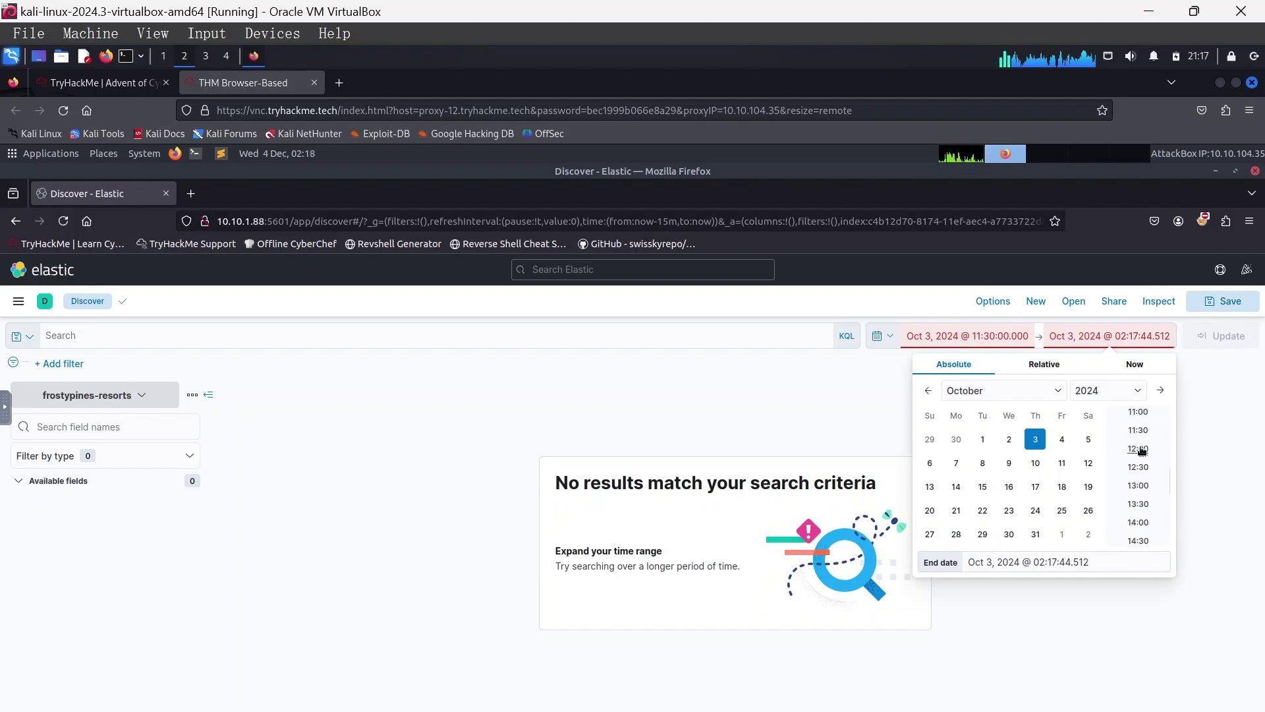
left_click(1140, 449)
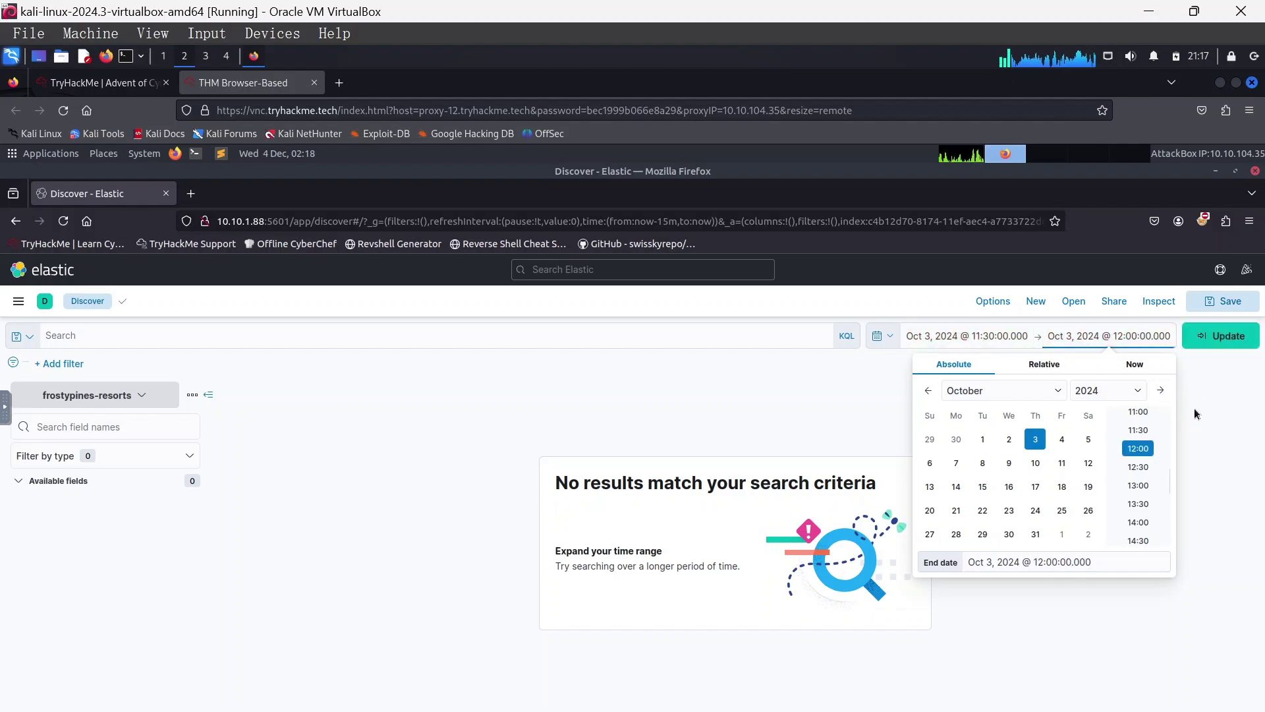
left_click(1219, 344)
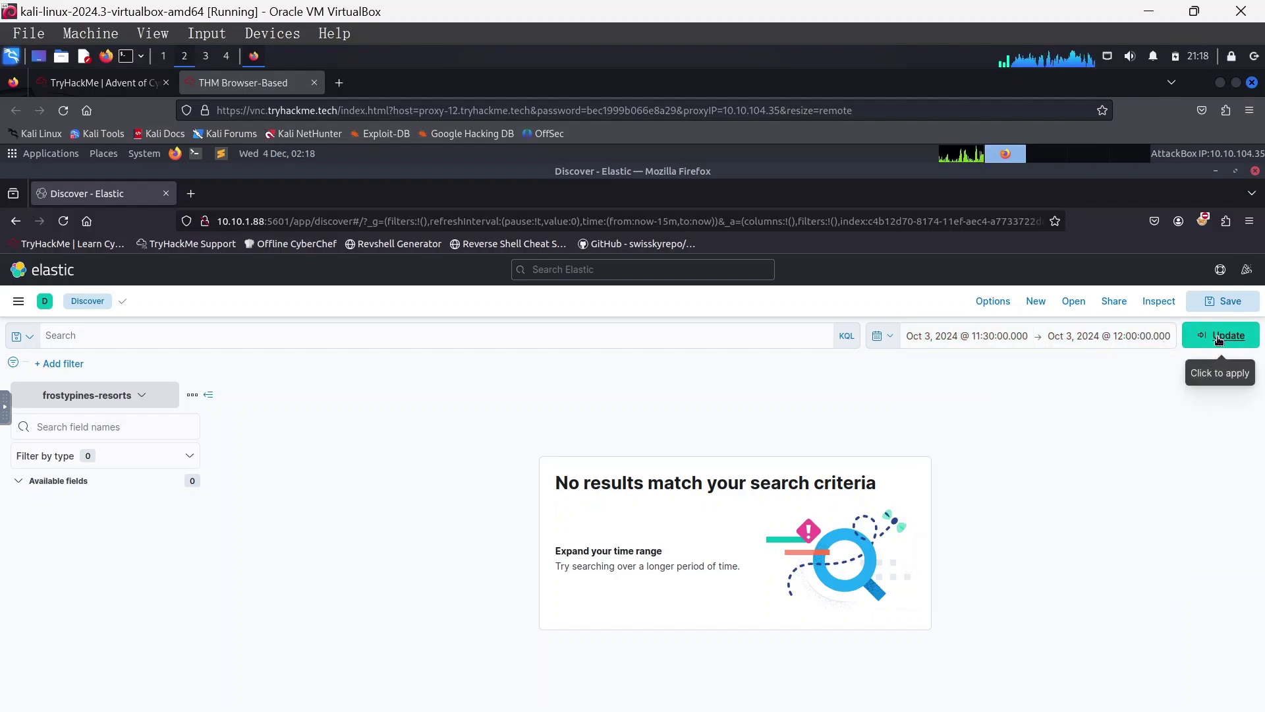
left_click(1218, 344)
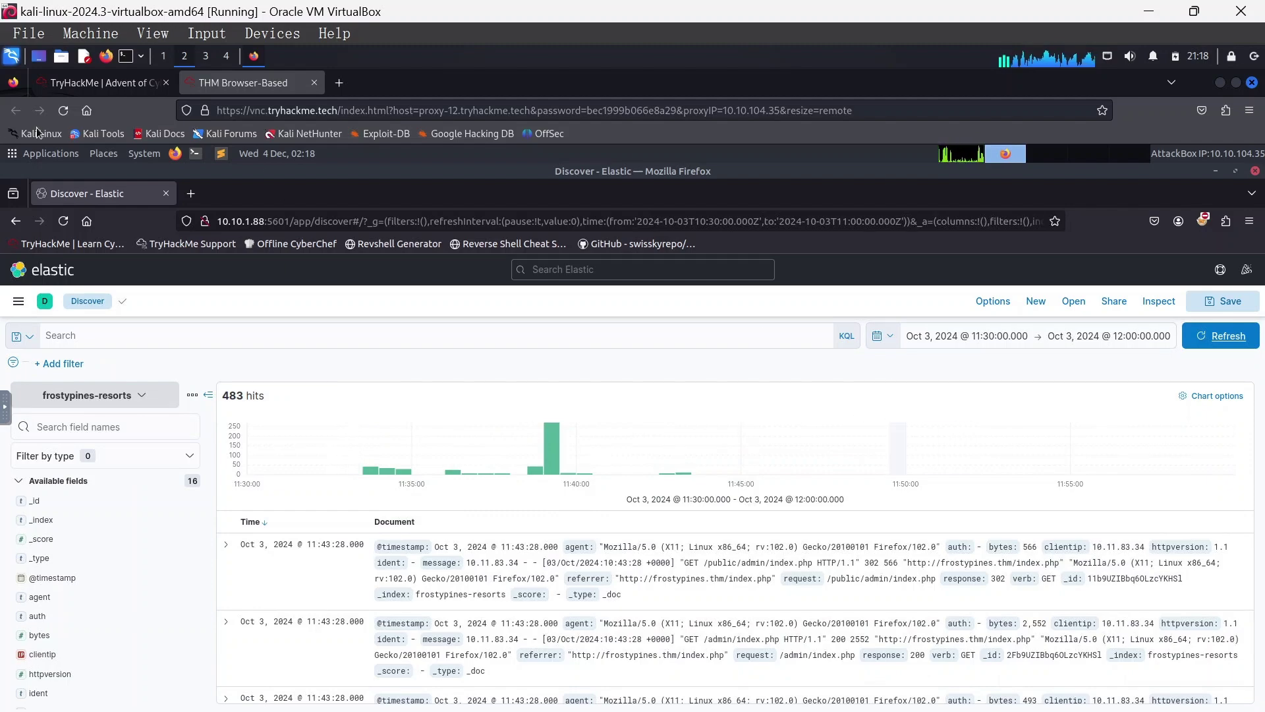
Check the task's BLUE question on the web shell's upload location and filter the frostypines-resorts logs with the query message:"shell.php".
left_click(124, 91)
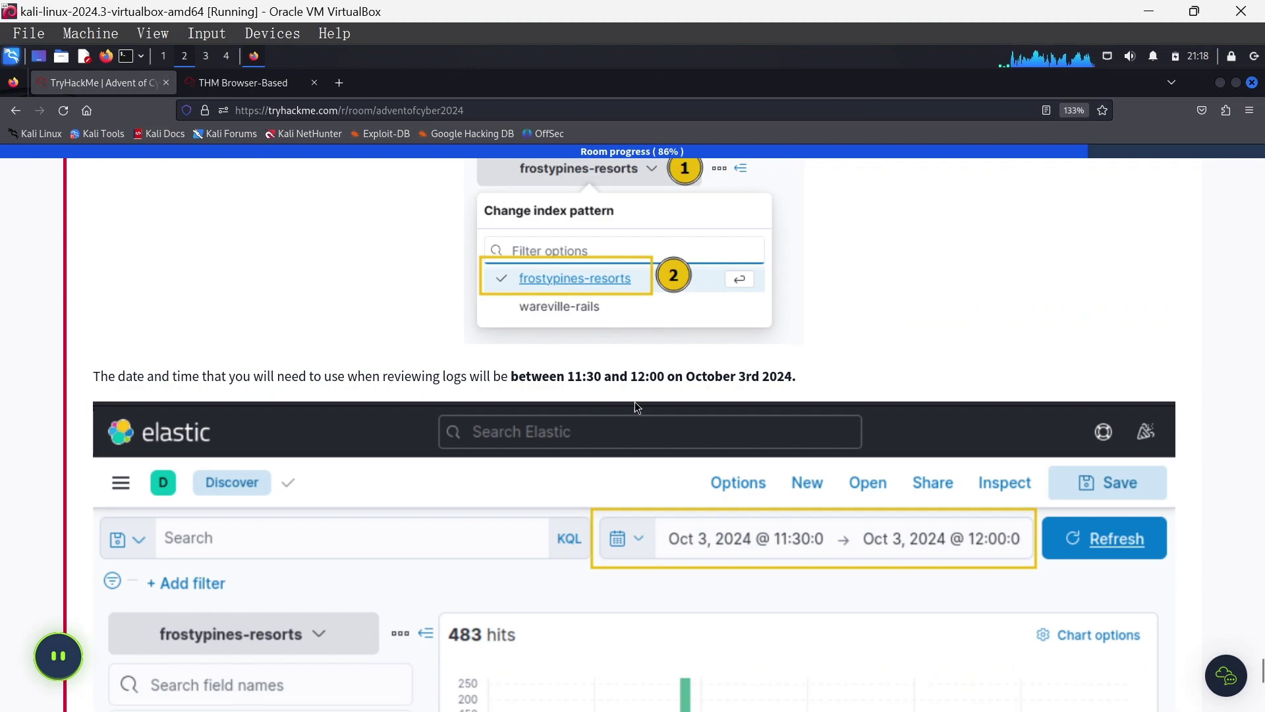
left_click(254, 83)
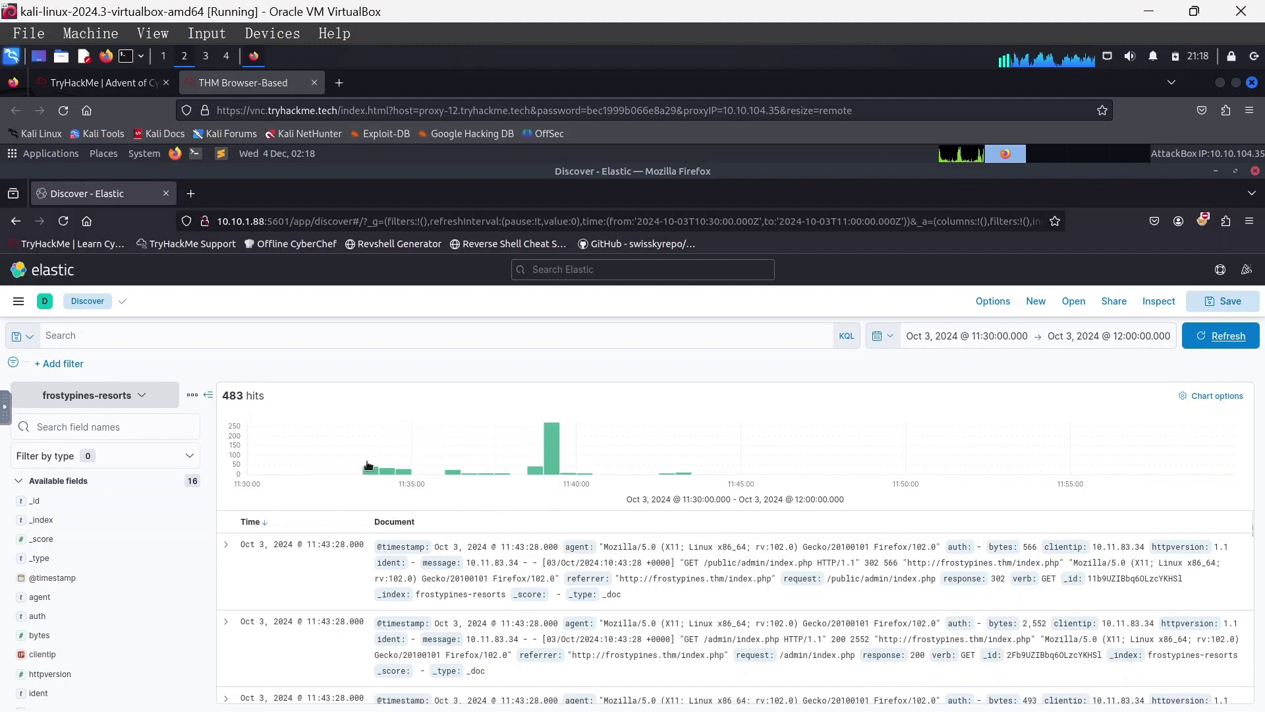
left_click(98, 82)
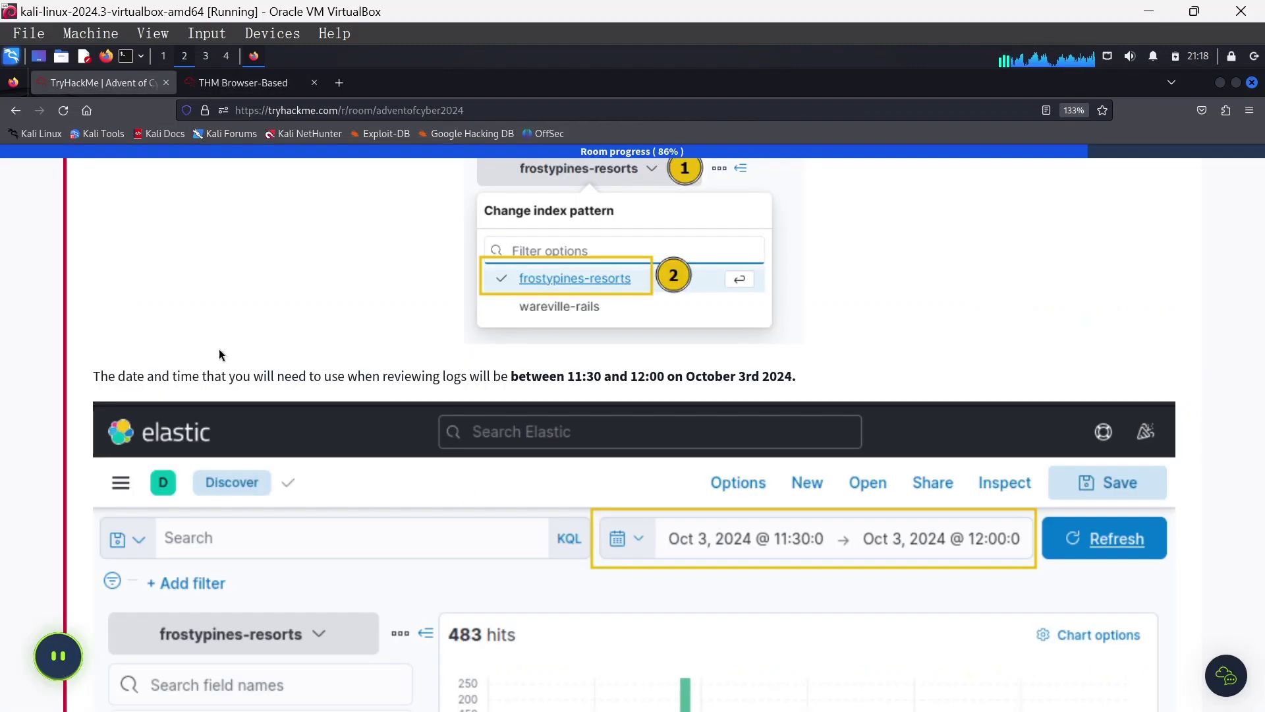
scroll(273, 474, "down", 10)
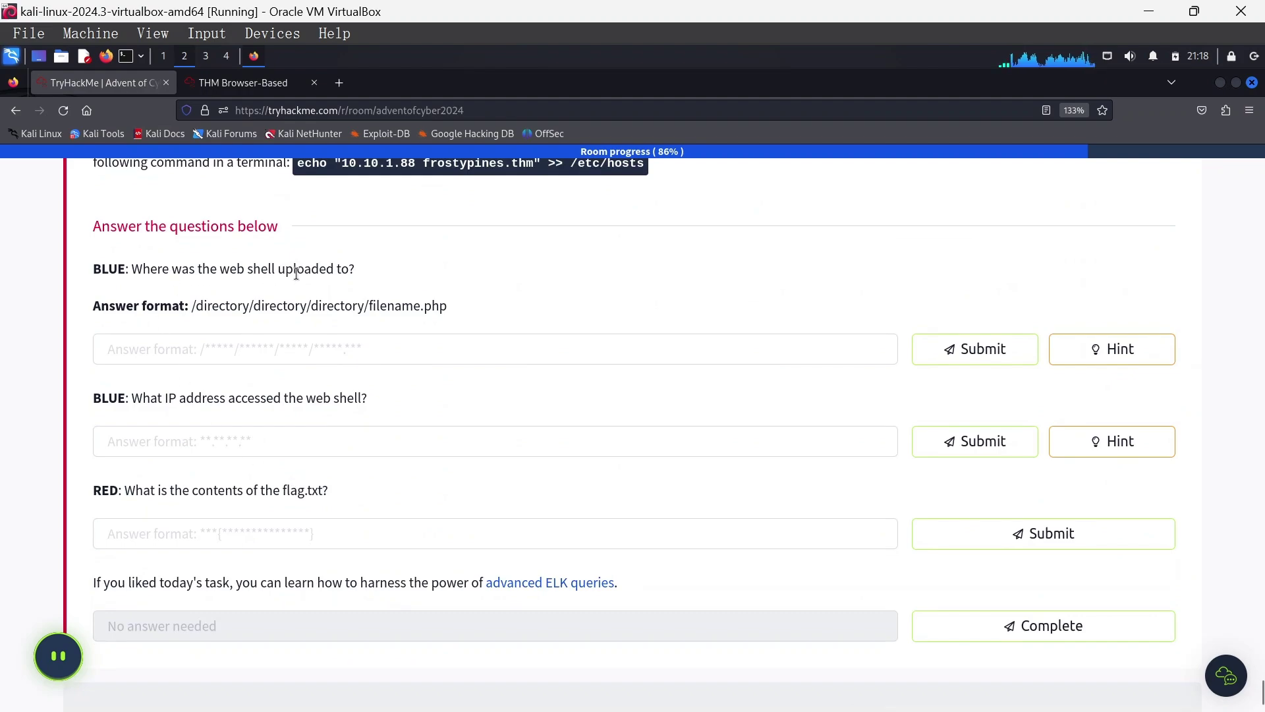
left_click(244, 83)
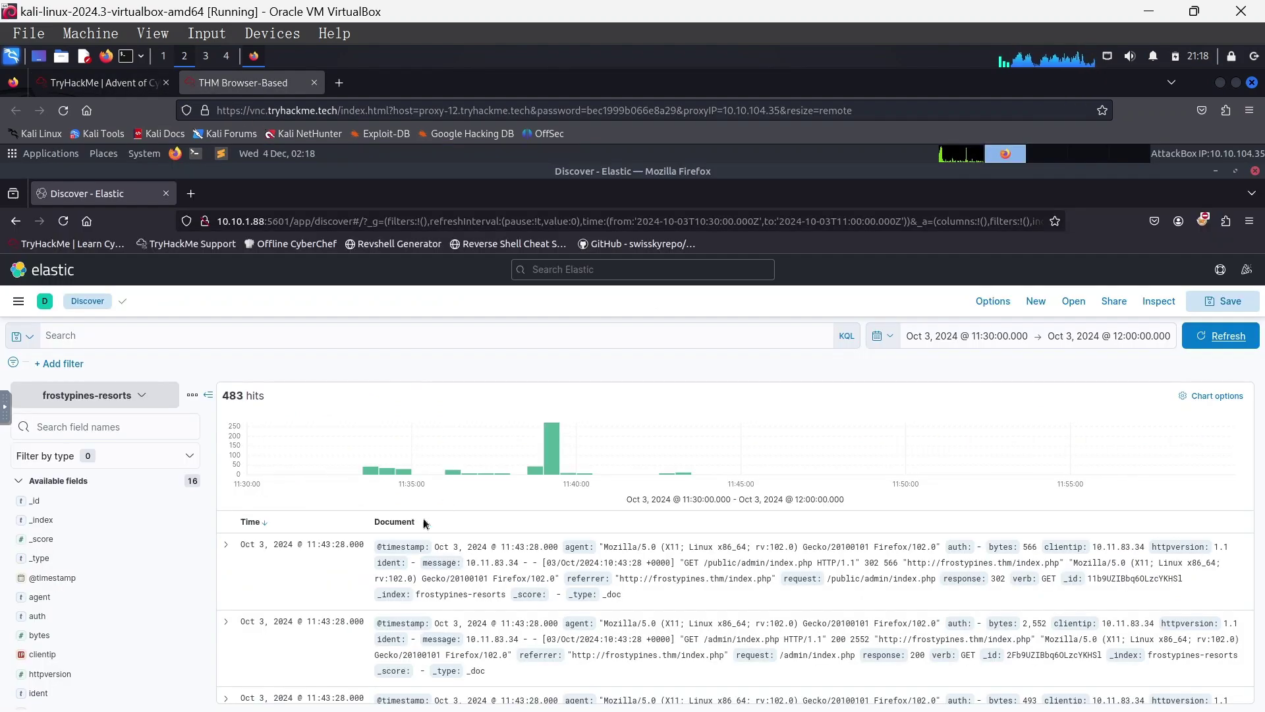
left_click(152, 334)
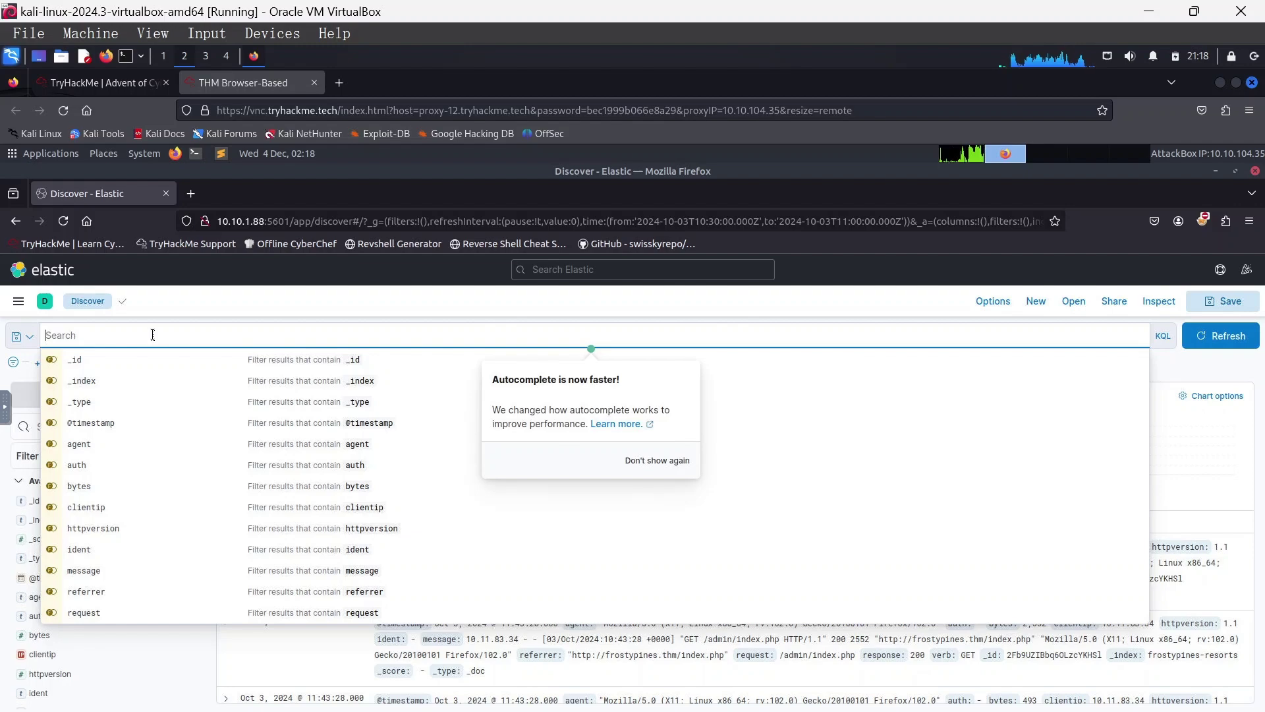
type("me")
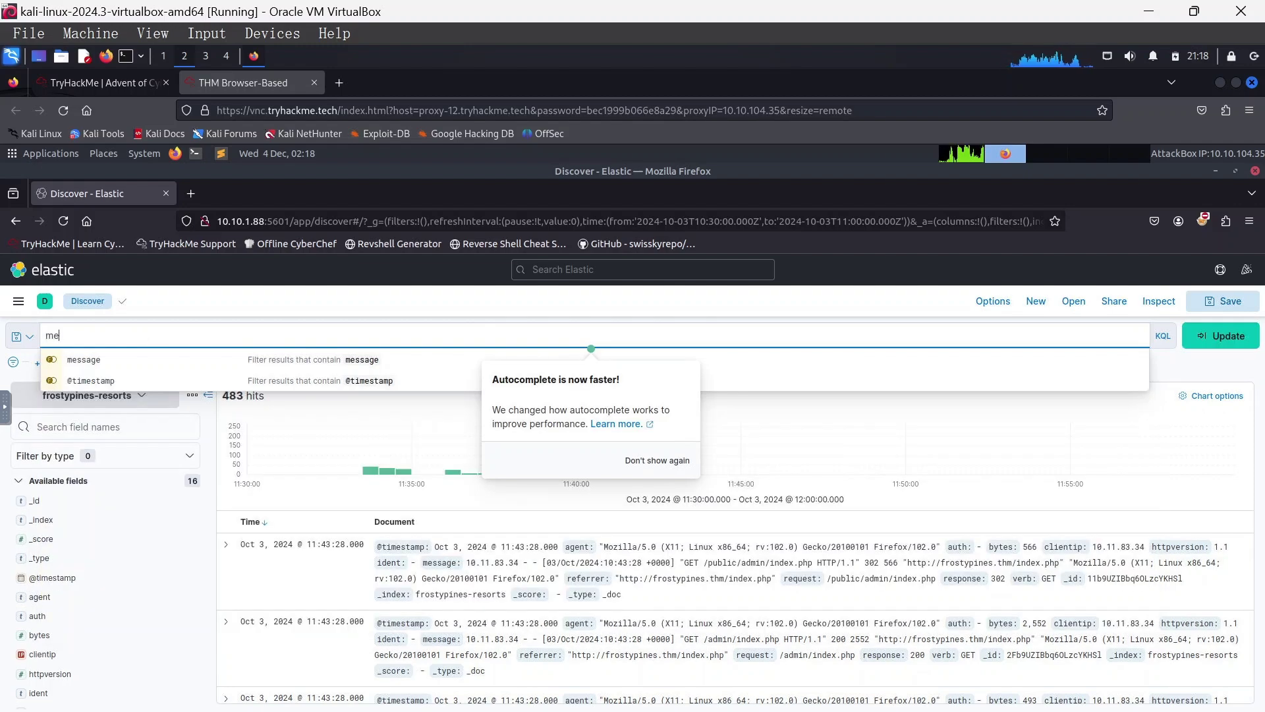
type("ssage")
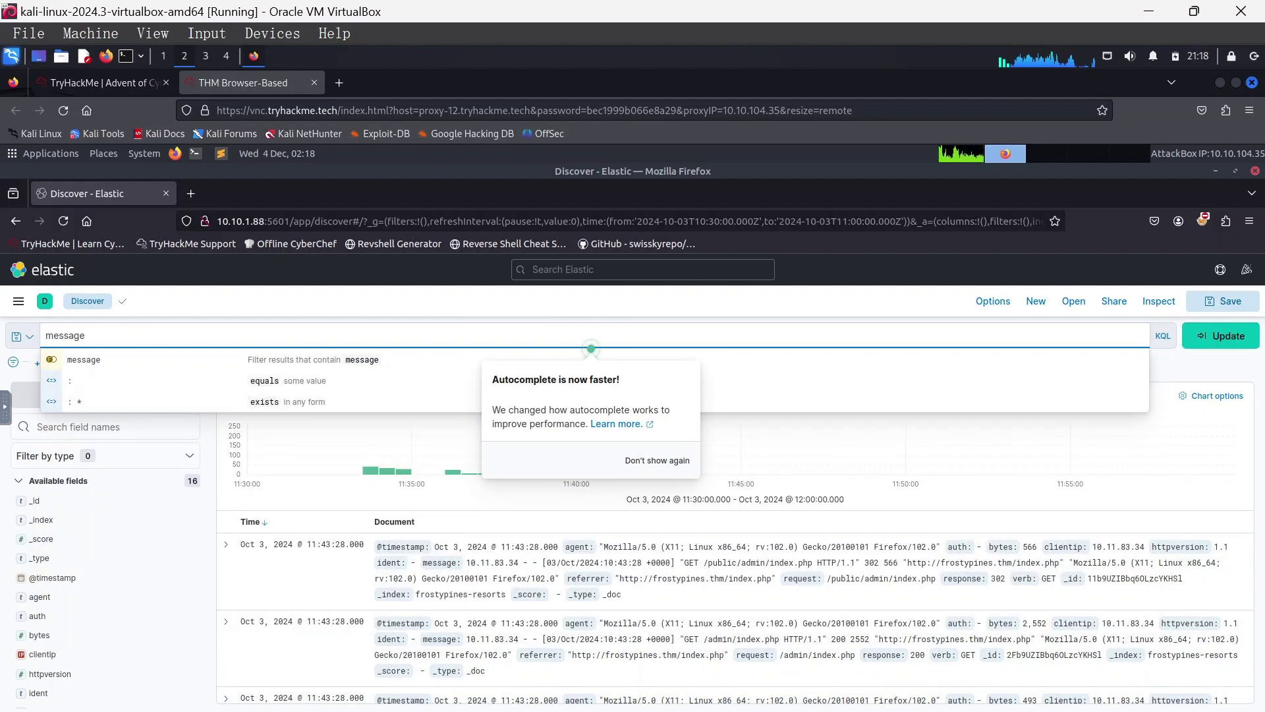
type(":\"shell.php")
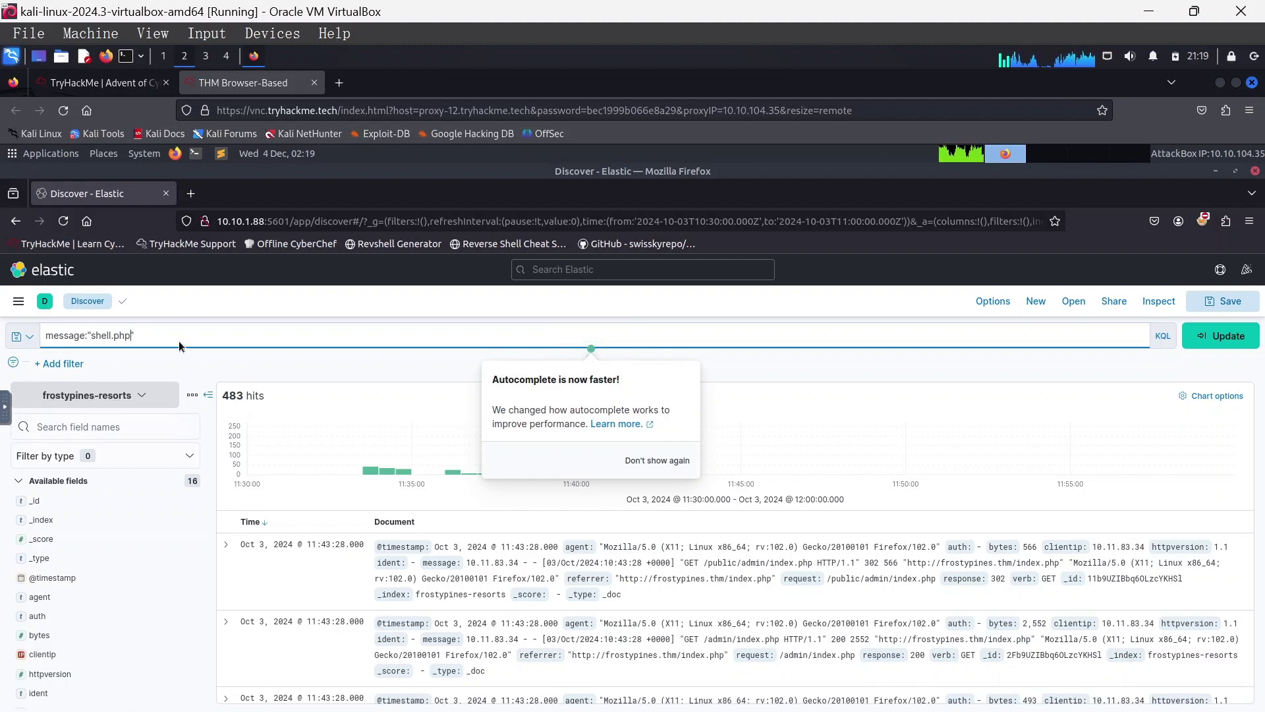
left_click(1236, 336)
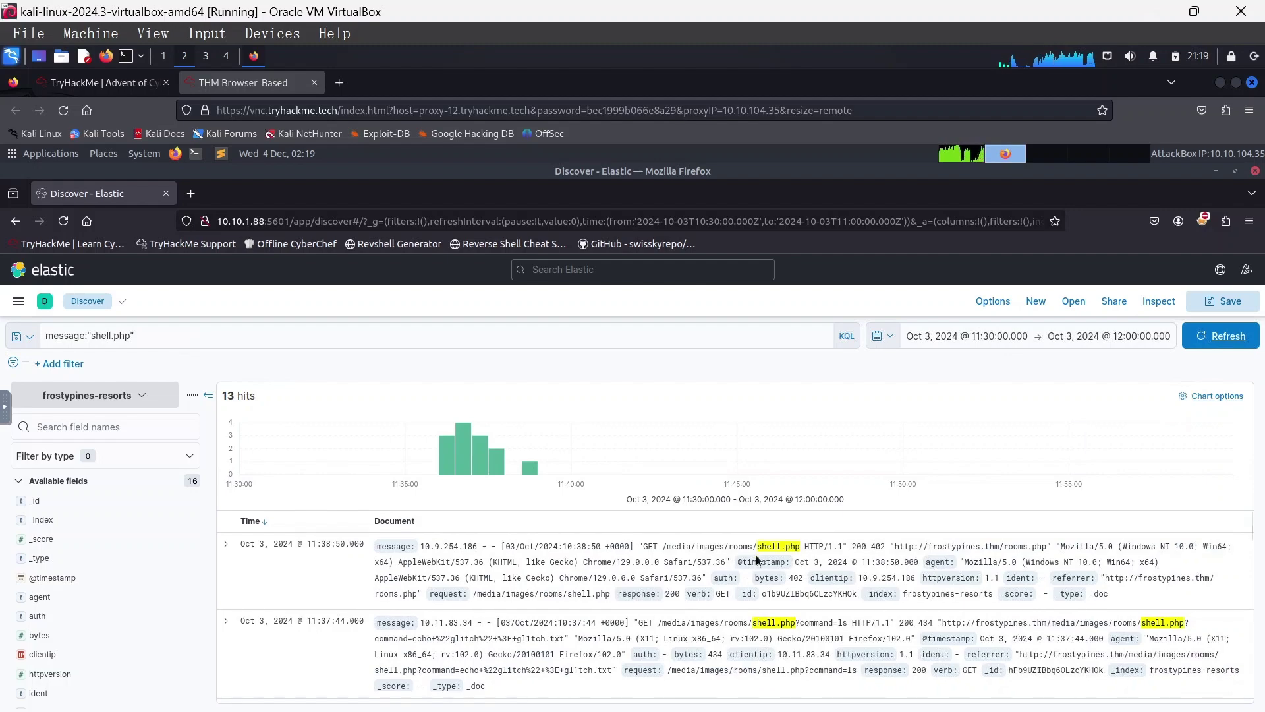
Review the log entries matching shell.php and check the answer format of the task's question on the web shell's upload location.
scroll(771, 550, "down", 2)
scroll(833, 568, "down", 2)
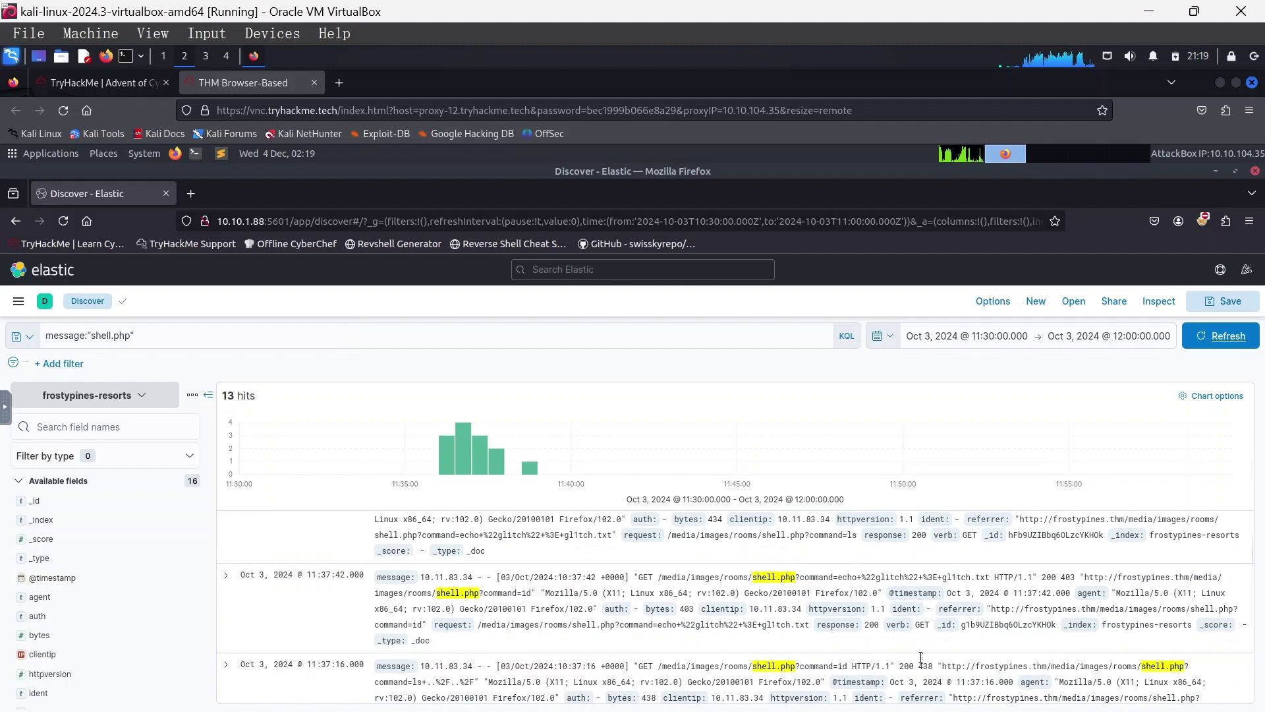
scroll(920, 657, "down", 3)
scroll(889, 609, "down", 2)
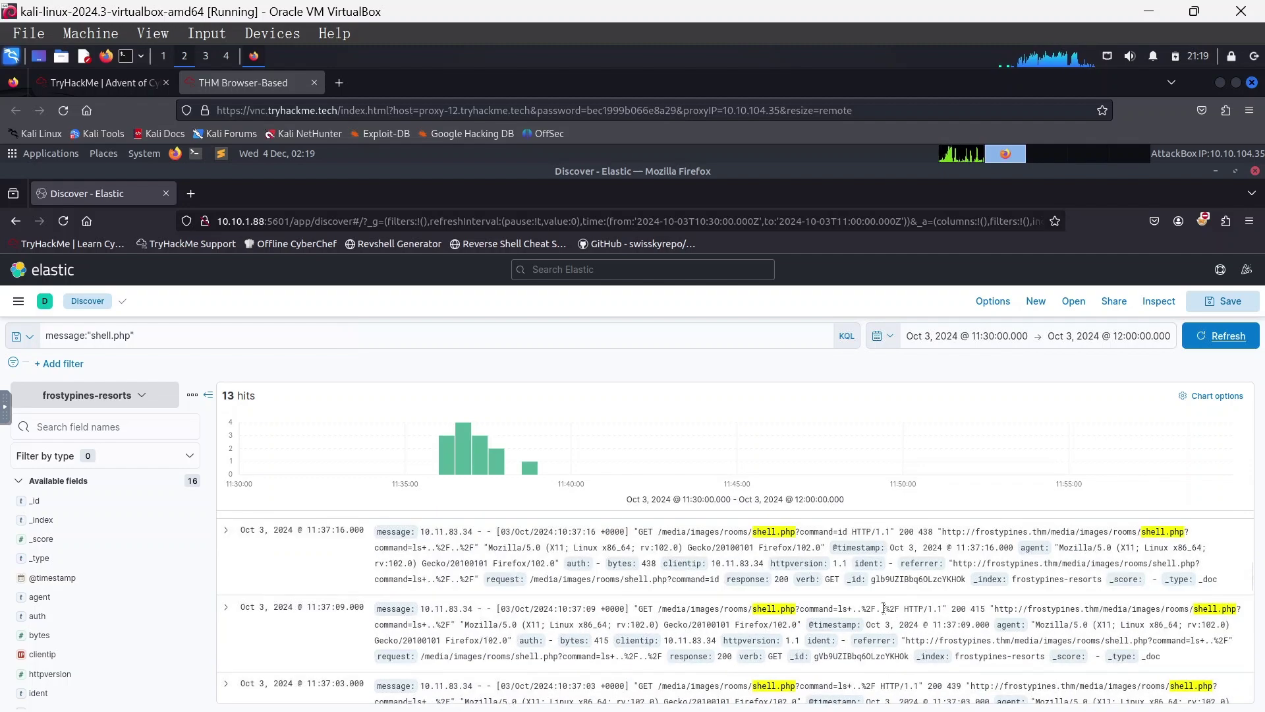
scroll(883, 606, "up", 5)
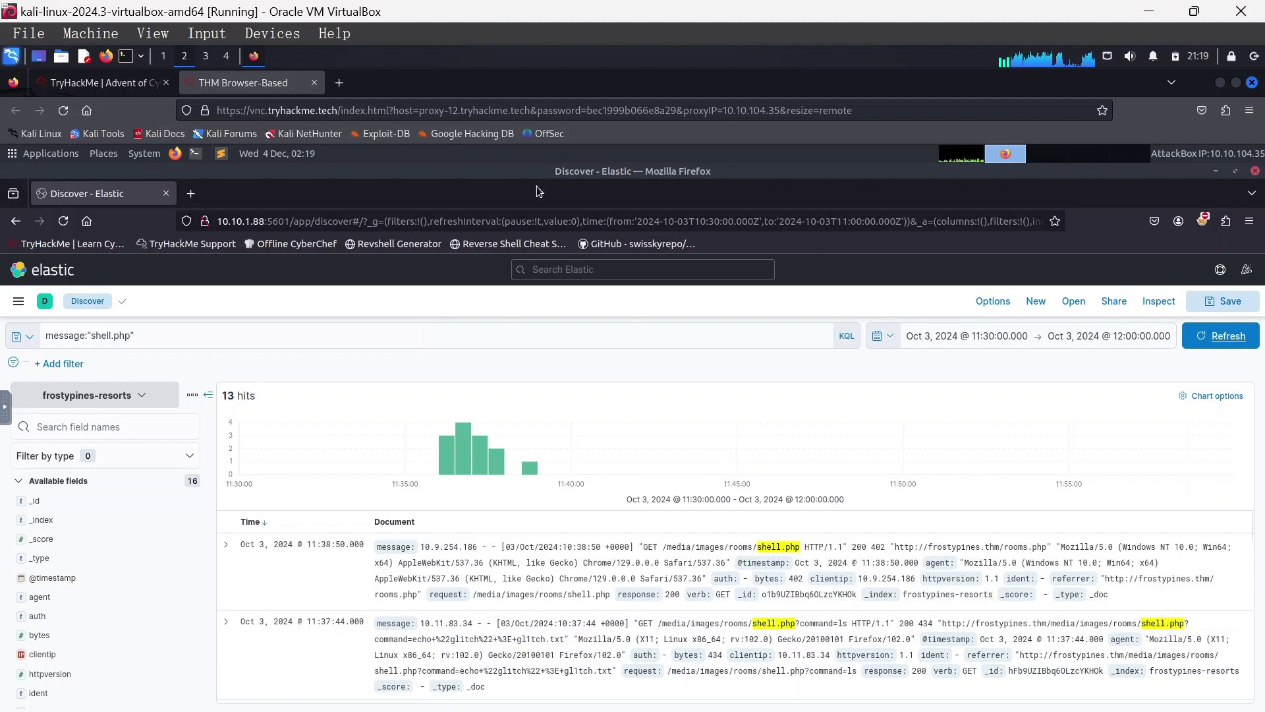
left_click(105, 83)
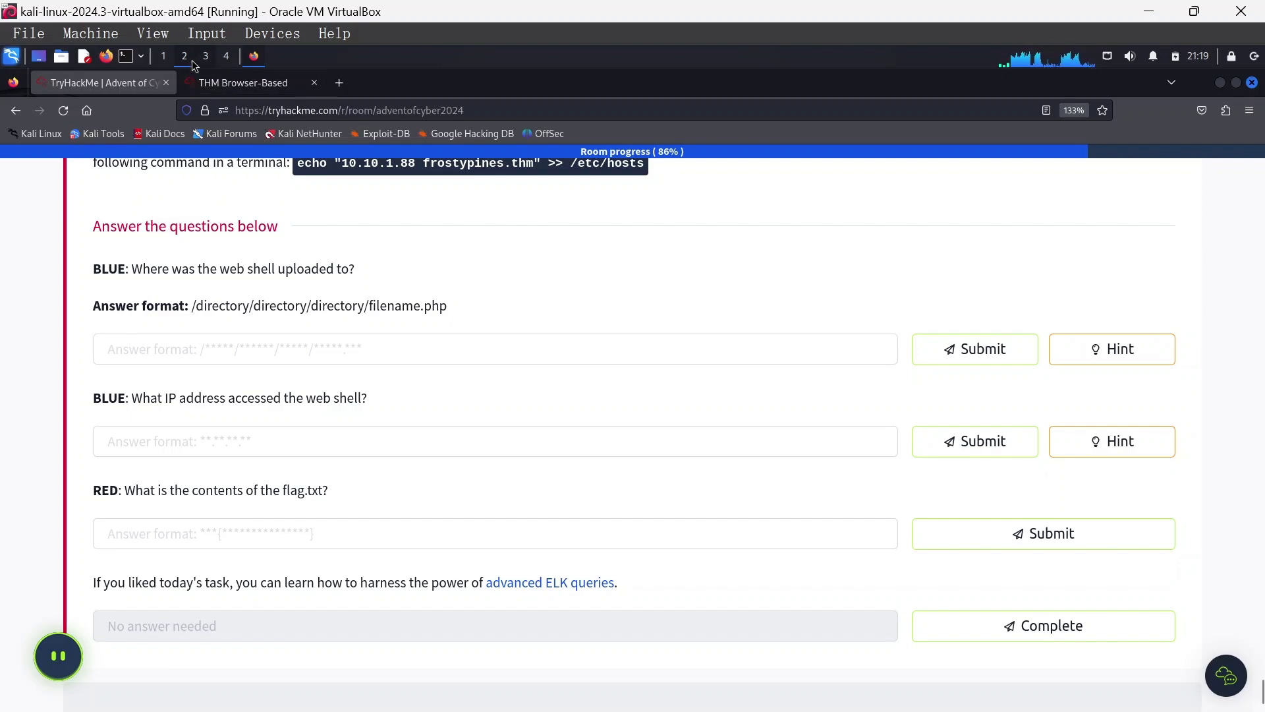
left_click(217, 83)
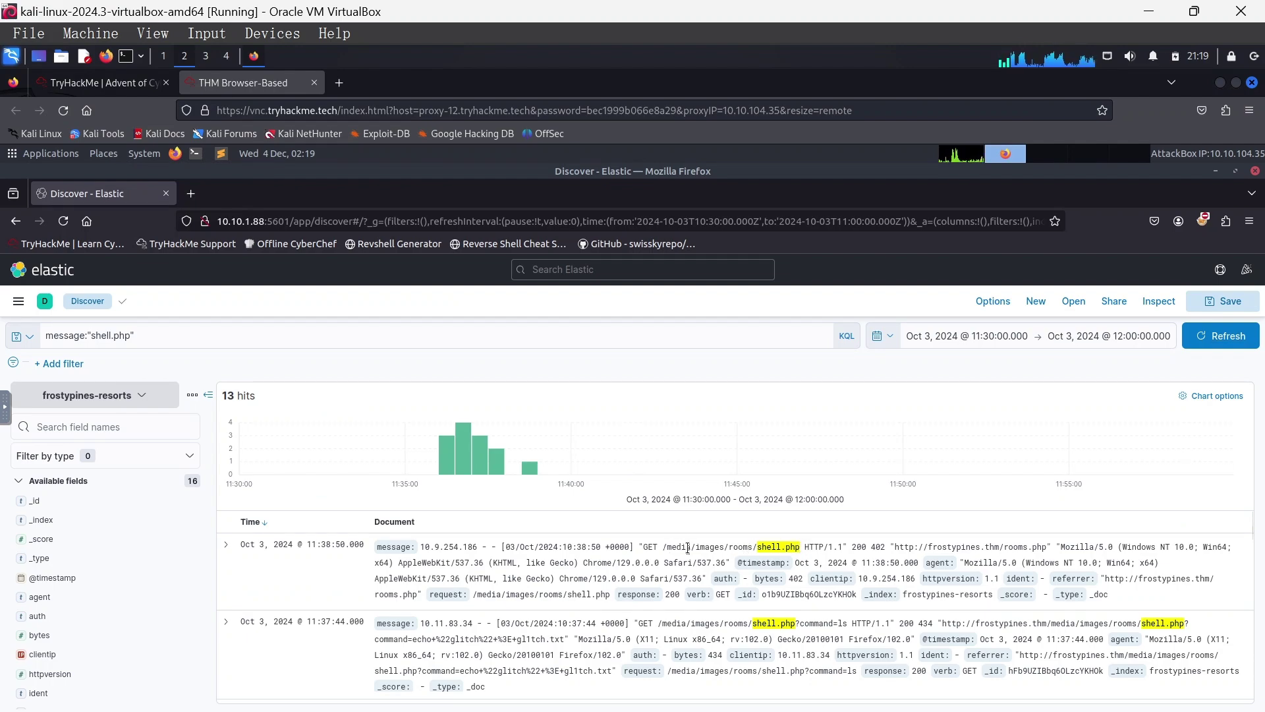
Copy the path /media/images/rooms/shell.php from the newest log entry and submit it as the answer for the web shell's upload location.
left_click_drag(663, 547, 798, 546)
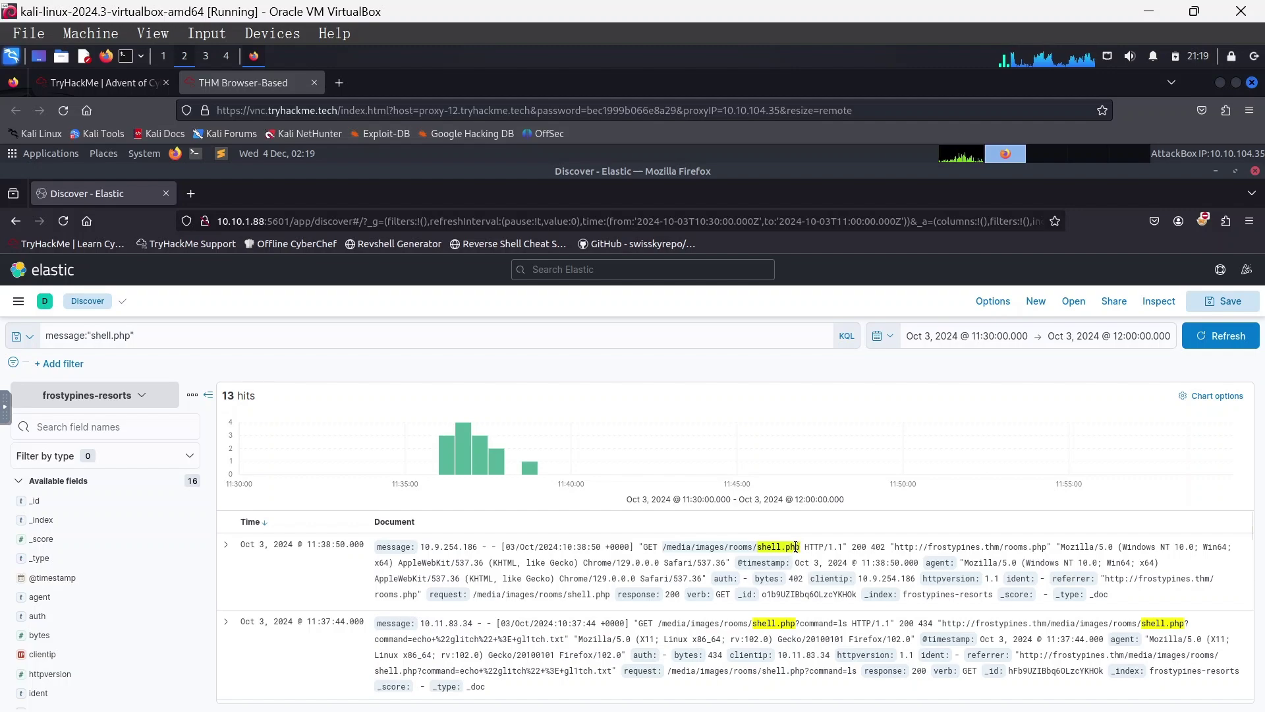
right_click(794, 552)
left_click(820, 562)
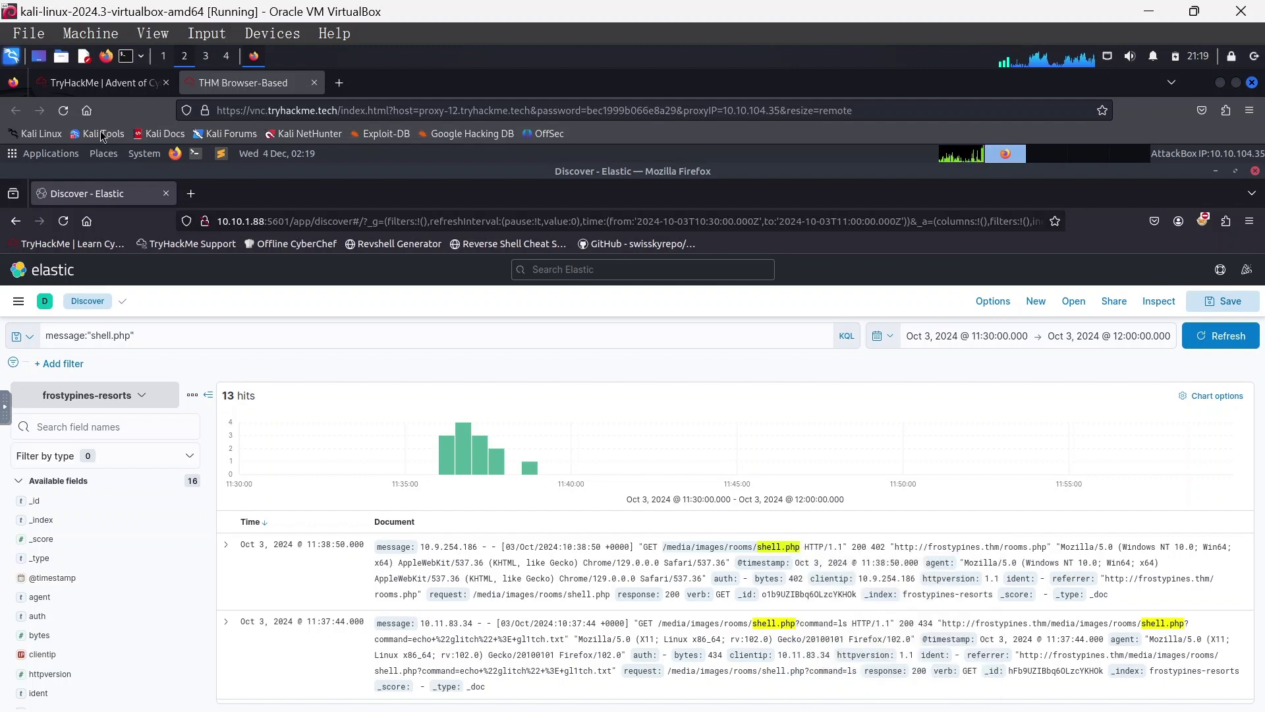
left_click(106, 82)
right_click(259, 342)
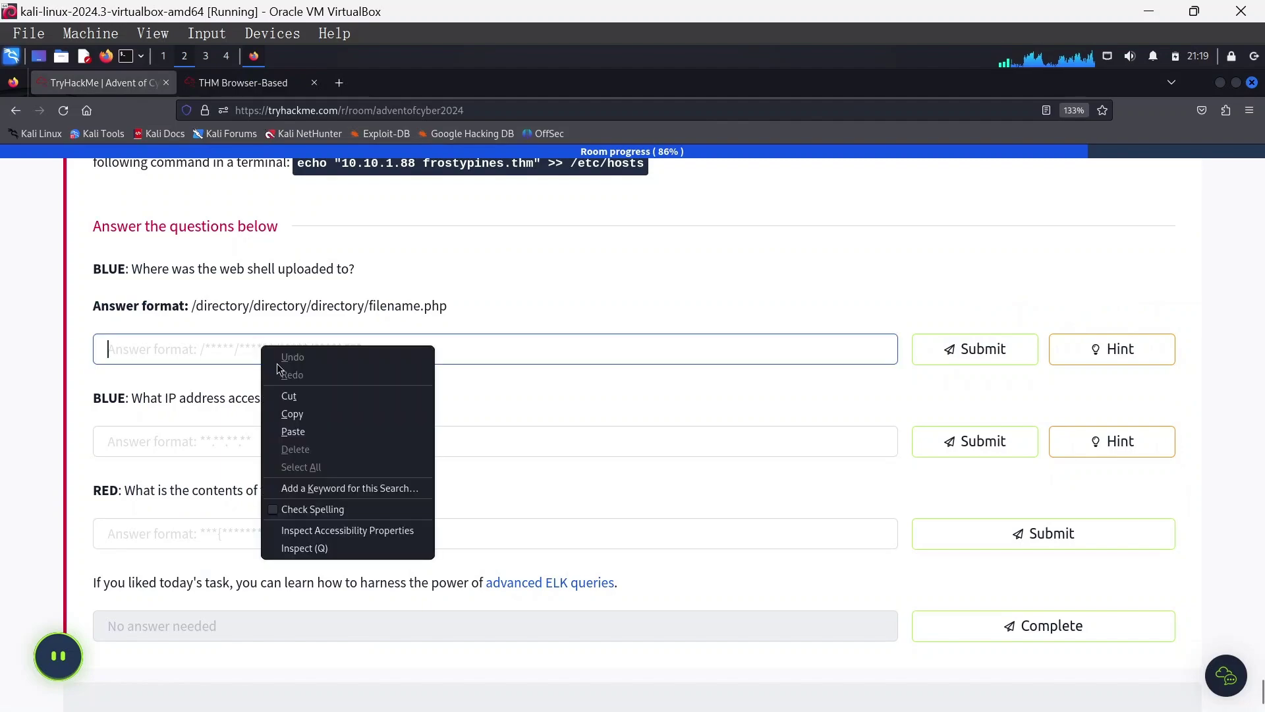
left_click(413, 429)
left_click(991, 347)
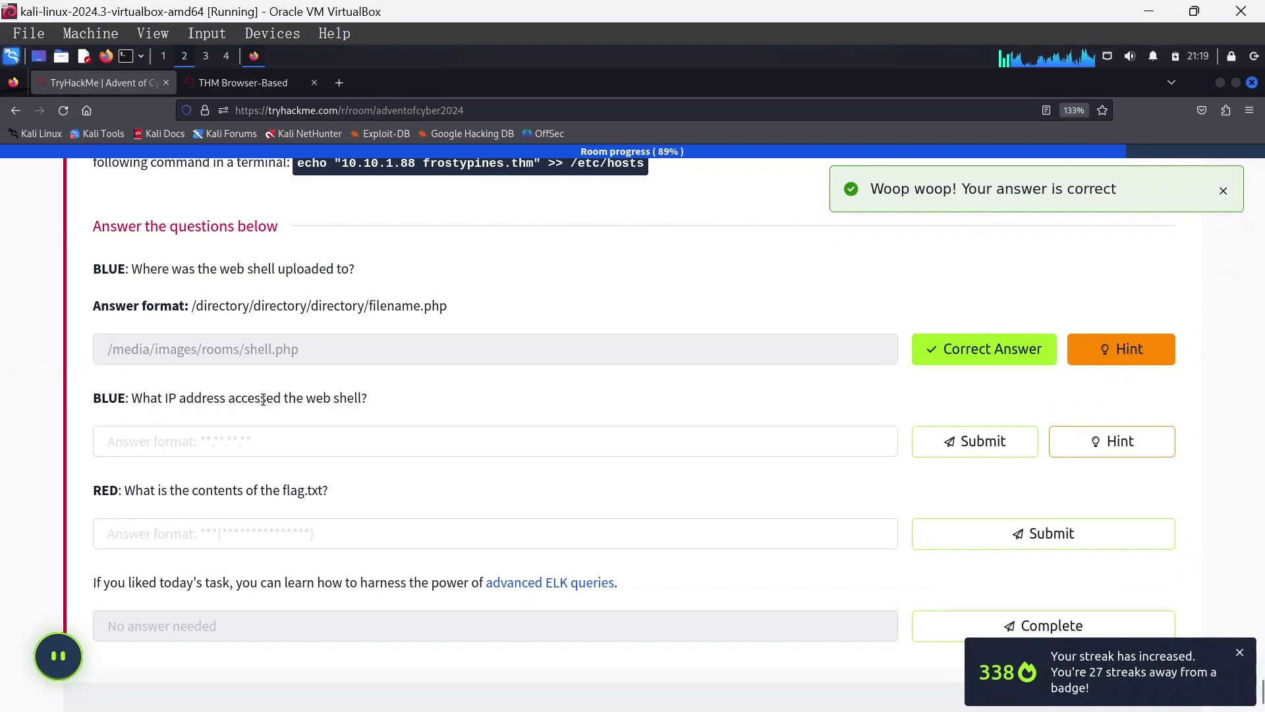
Filter the Kibana logs on clientip 10.9.254.186 to inspect that address's requests, and remove the filter again.
left_click(211, 91)
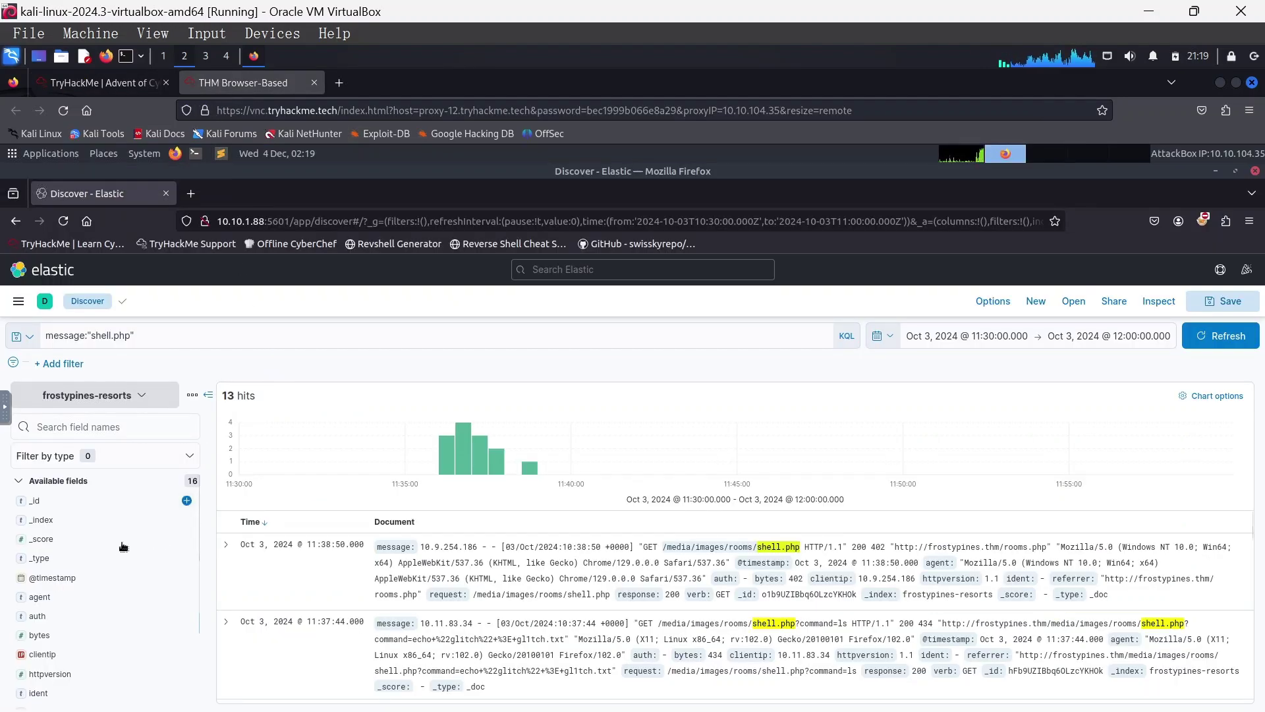
scroll(49, 656, "down", 1)
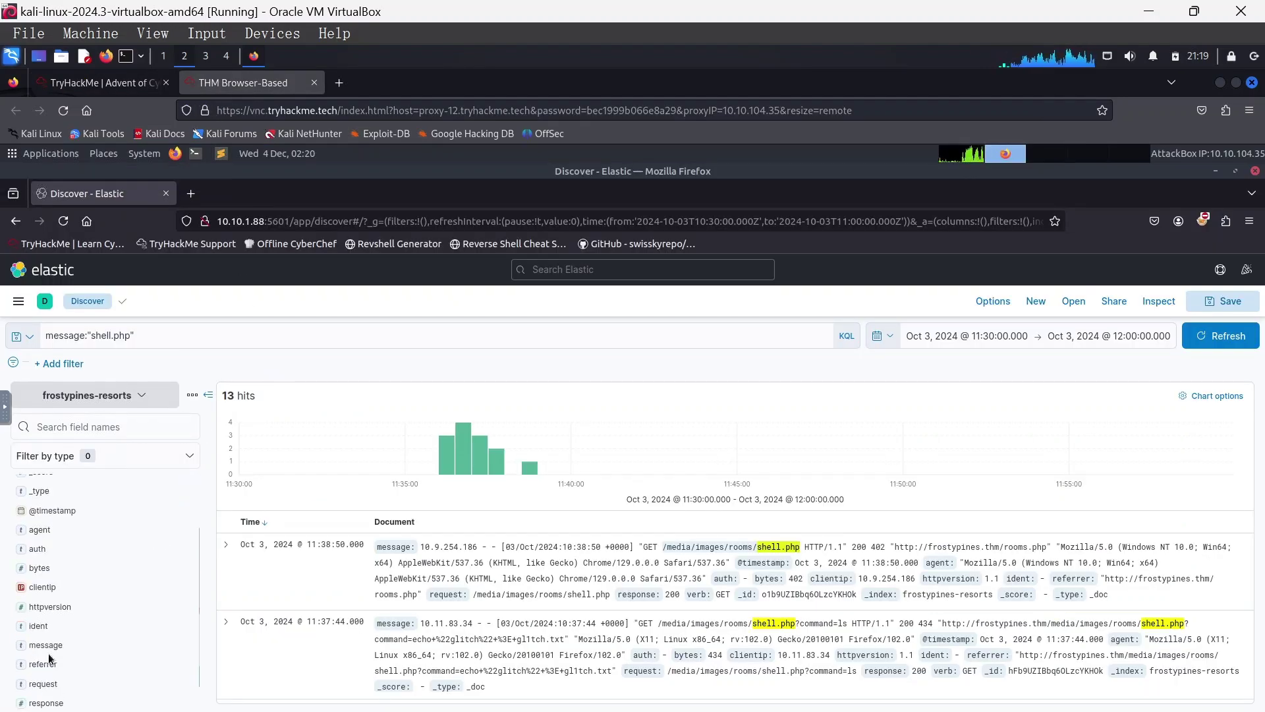
left_click(42, 587)
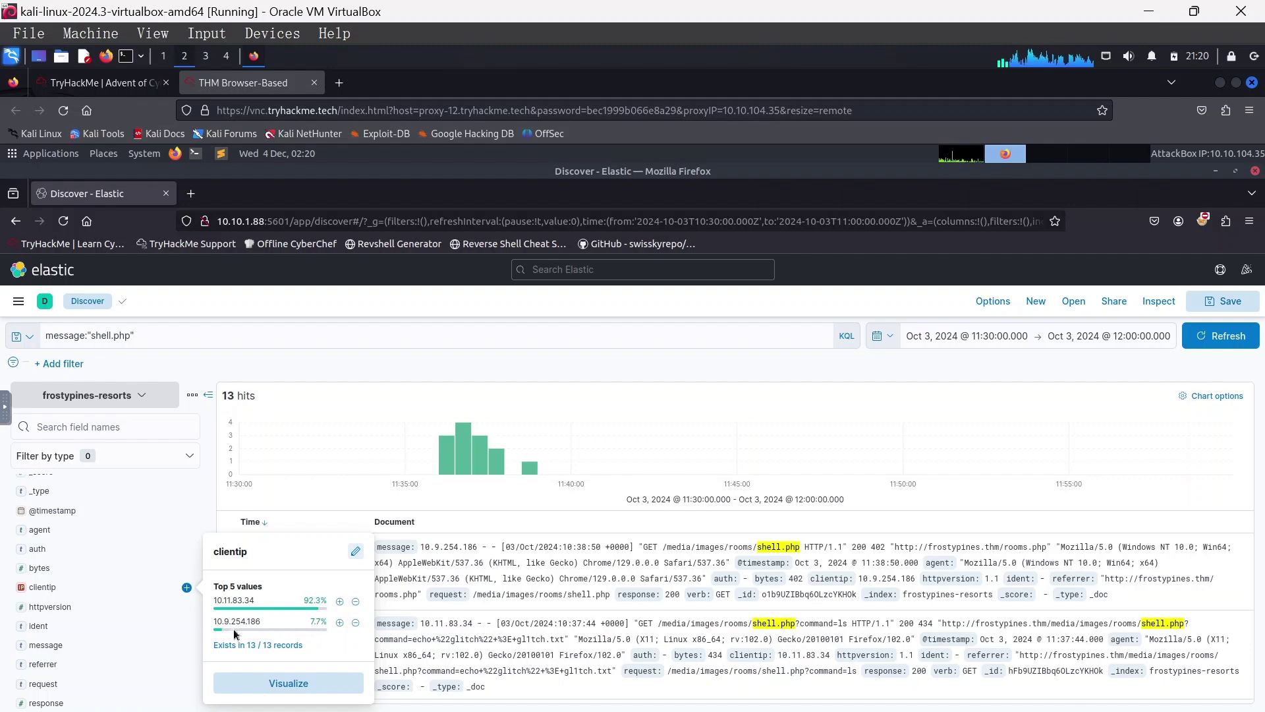
left_click(339, 623)
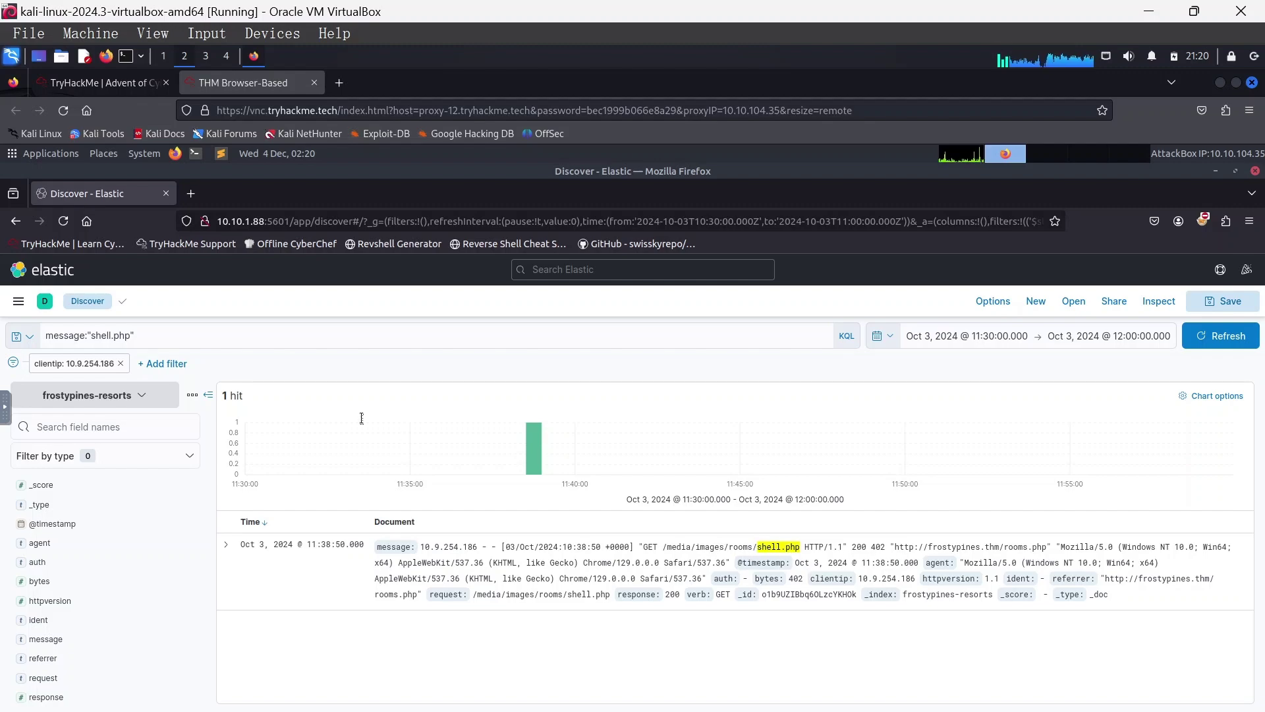
left_click(120, 363)
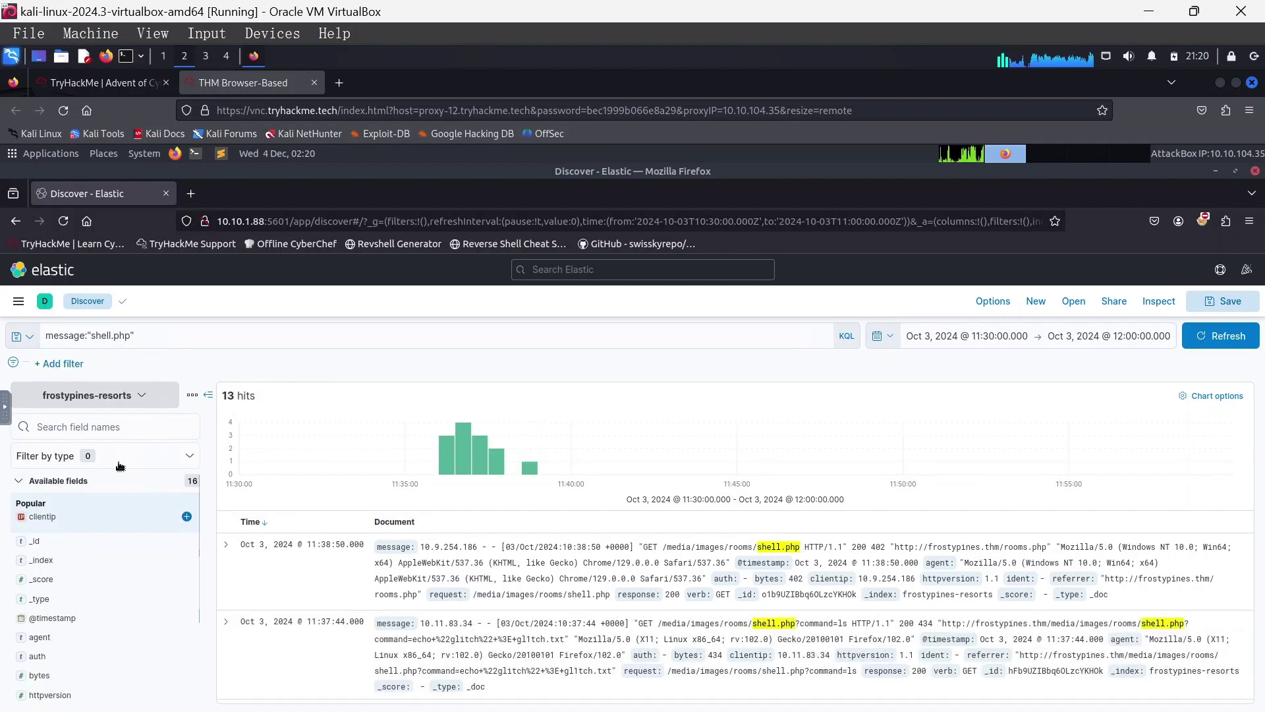
Filter the logs on clientip 10.11.83.34 and review the commands it sent to shell.php.
left_click(146, 518)
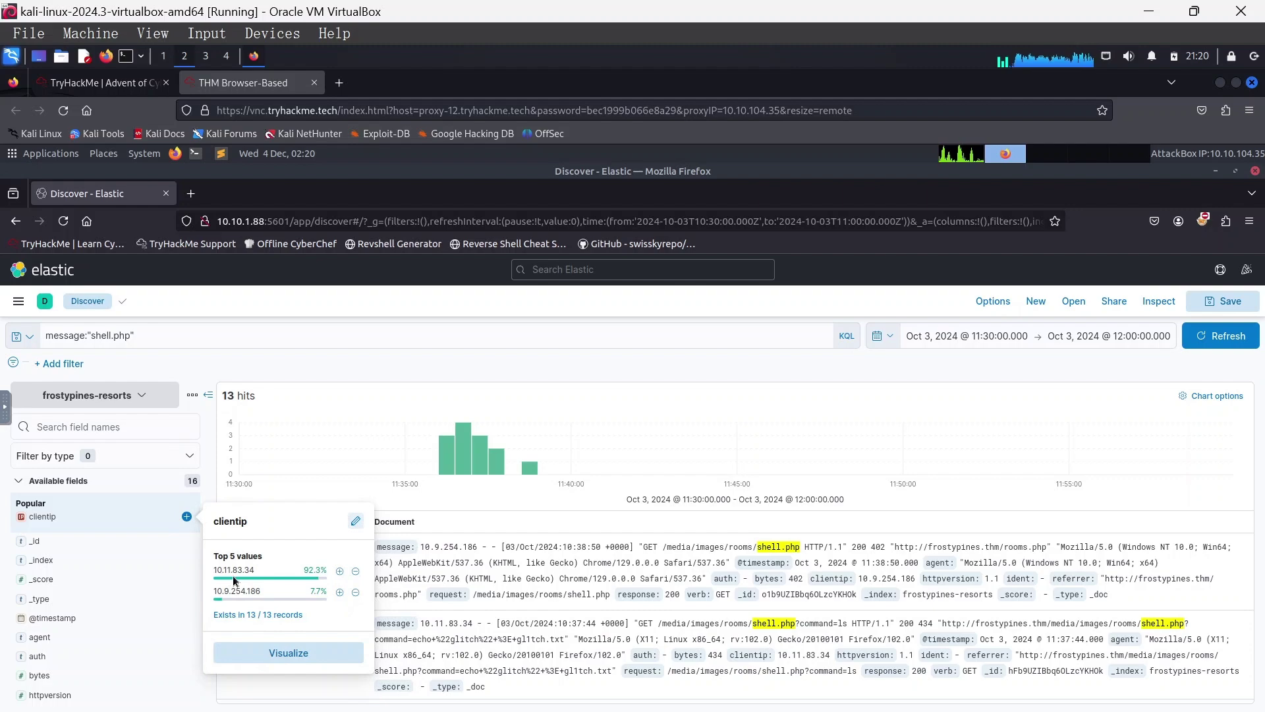
left_click(339, 572)
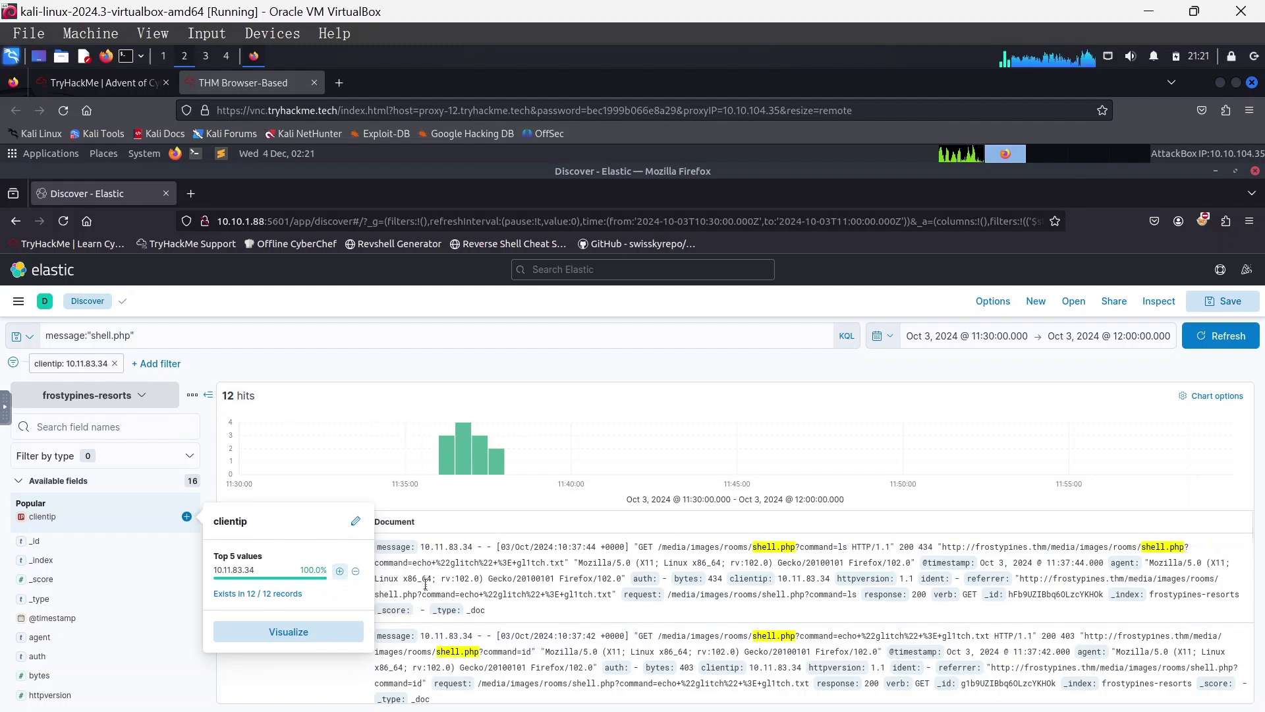
left_click(546, 597)
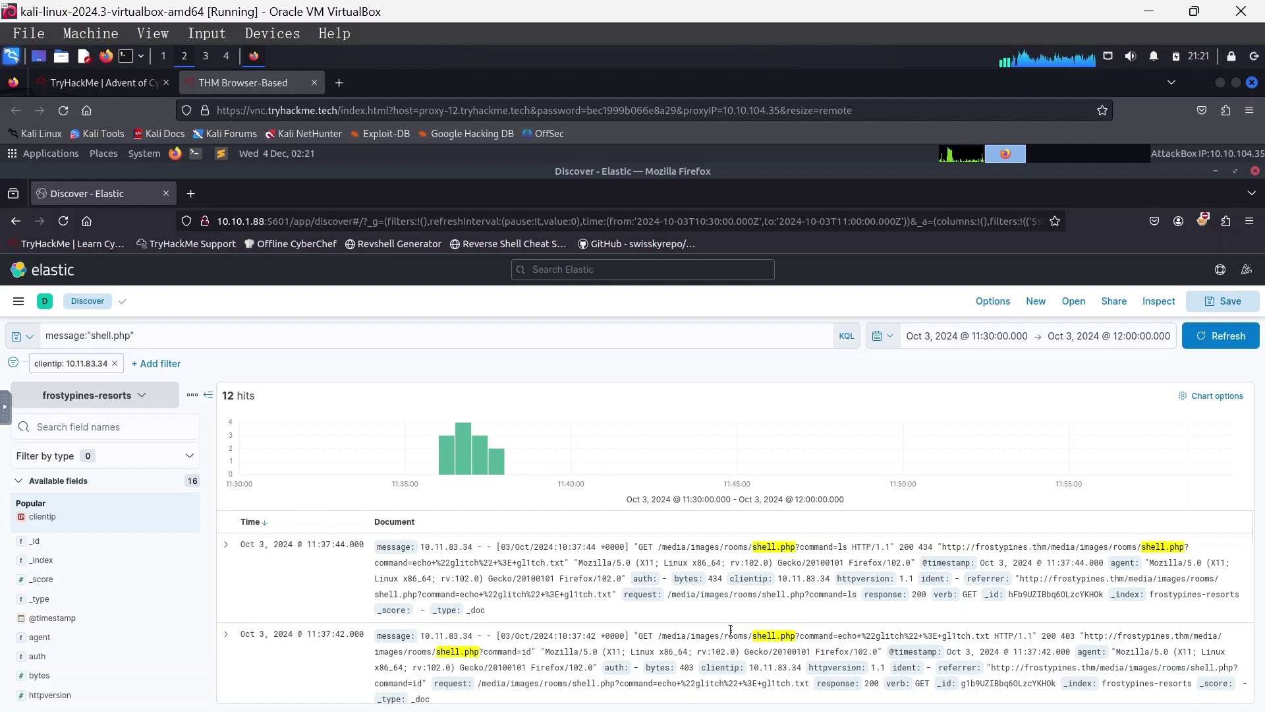
scroll(632, 551, "down", 1)
scroll(447, 554, "down", 2)
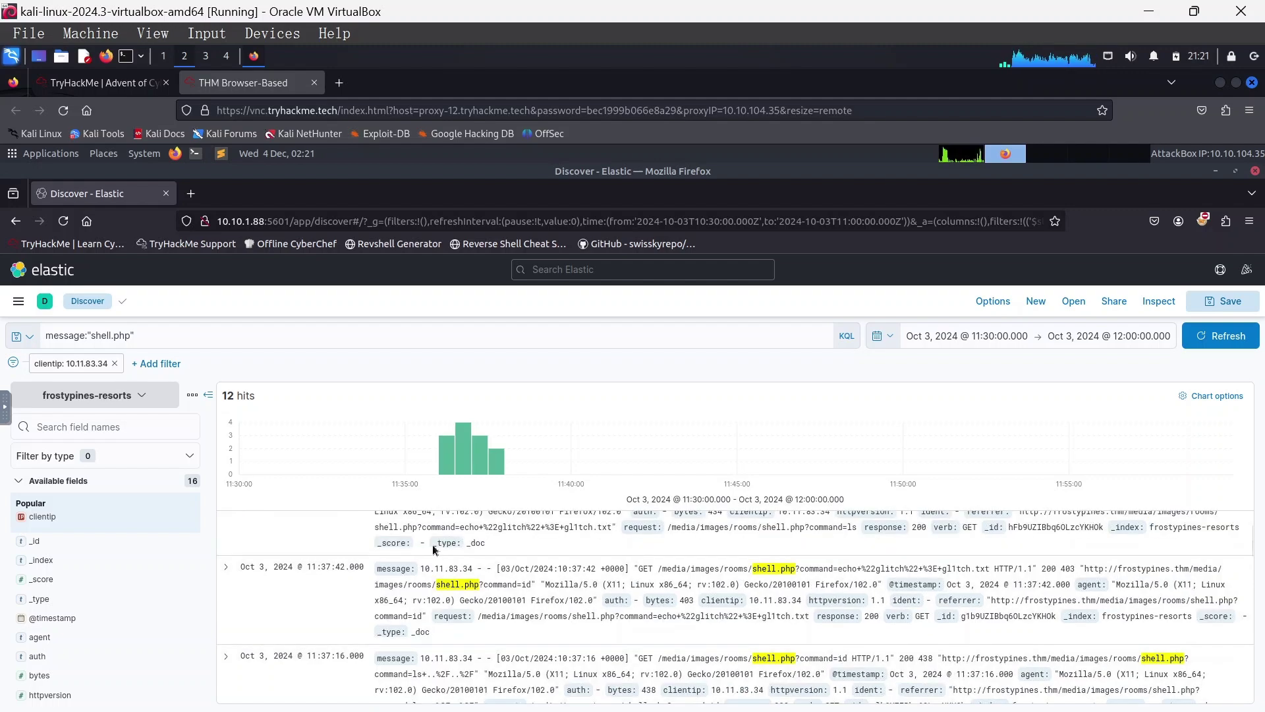
scroll(440, 575, "up", 2)
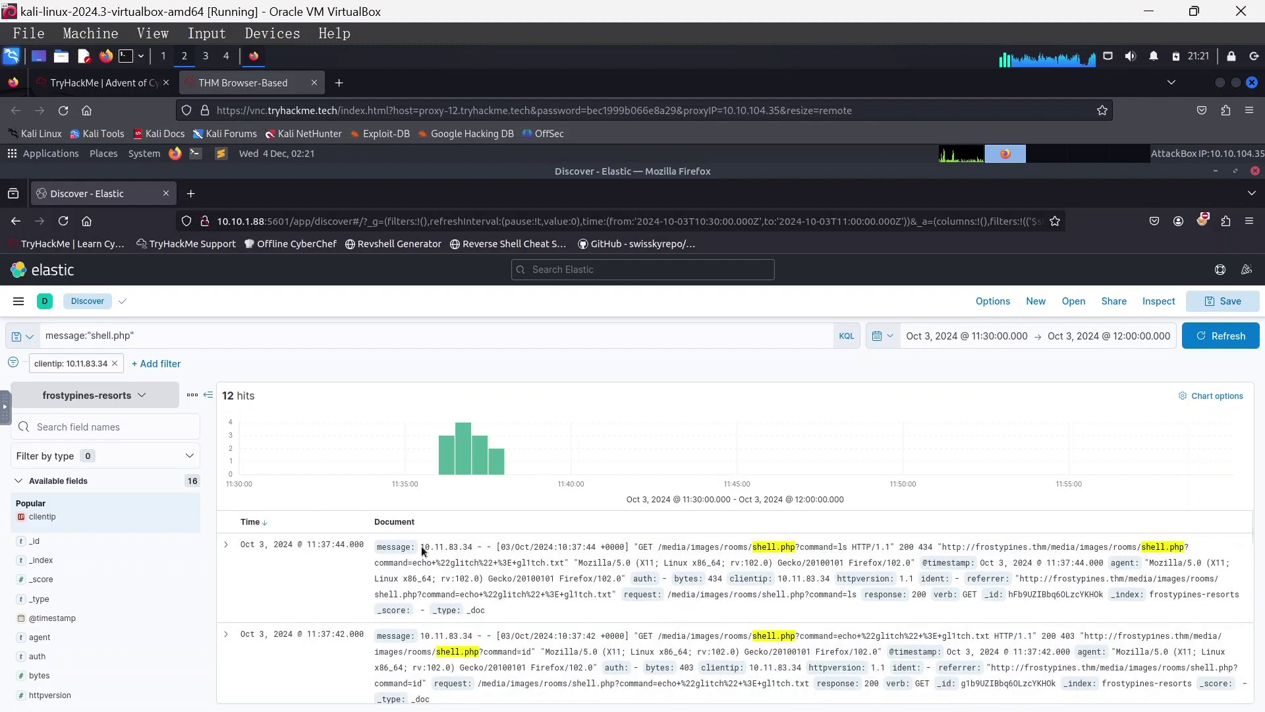
Copy the address 10.11.83.34 from the log message and submit it as the IP that accessed the web shell.
right_click(463, 548)
left_click(488, 563)
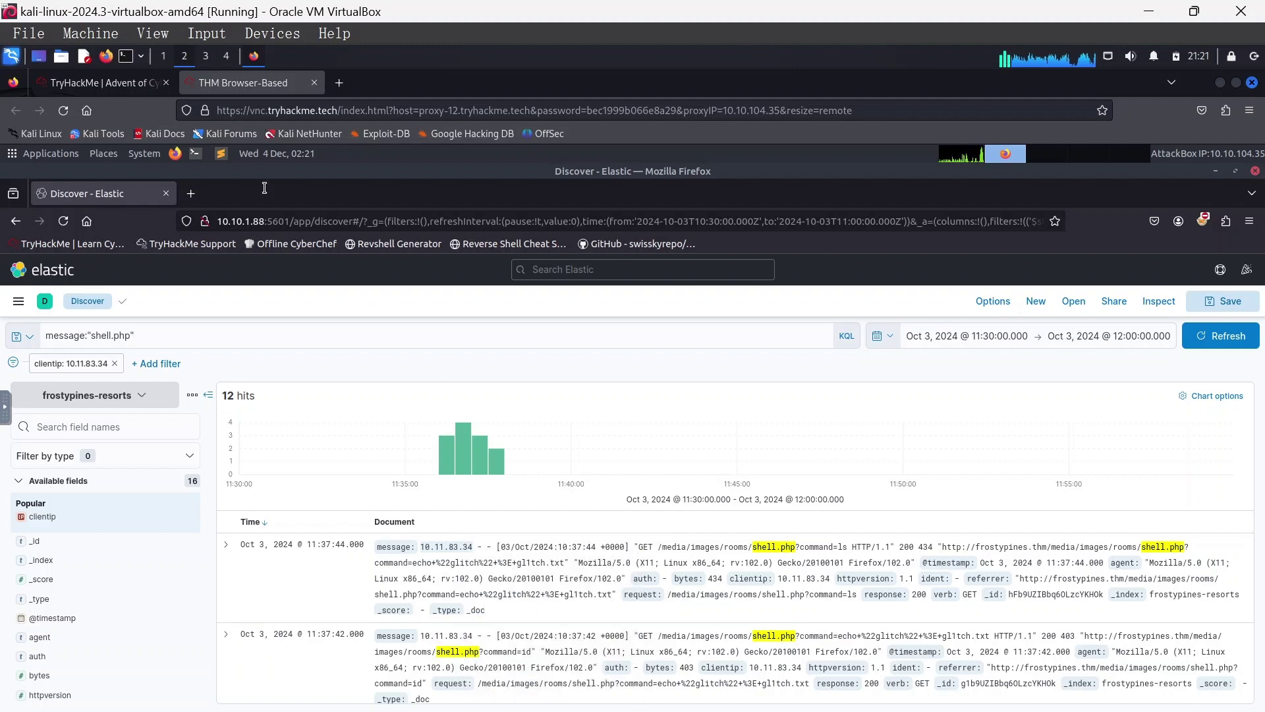
left_click(128, 88)
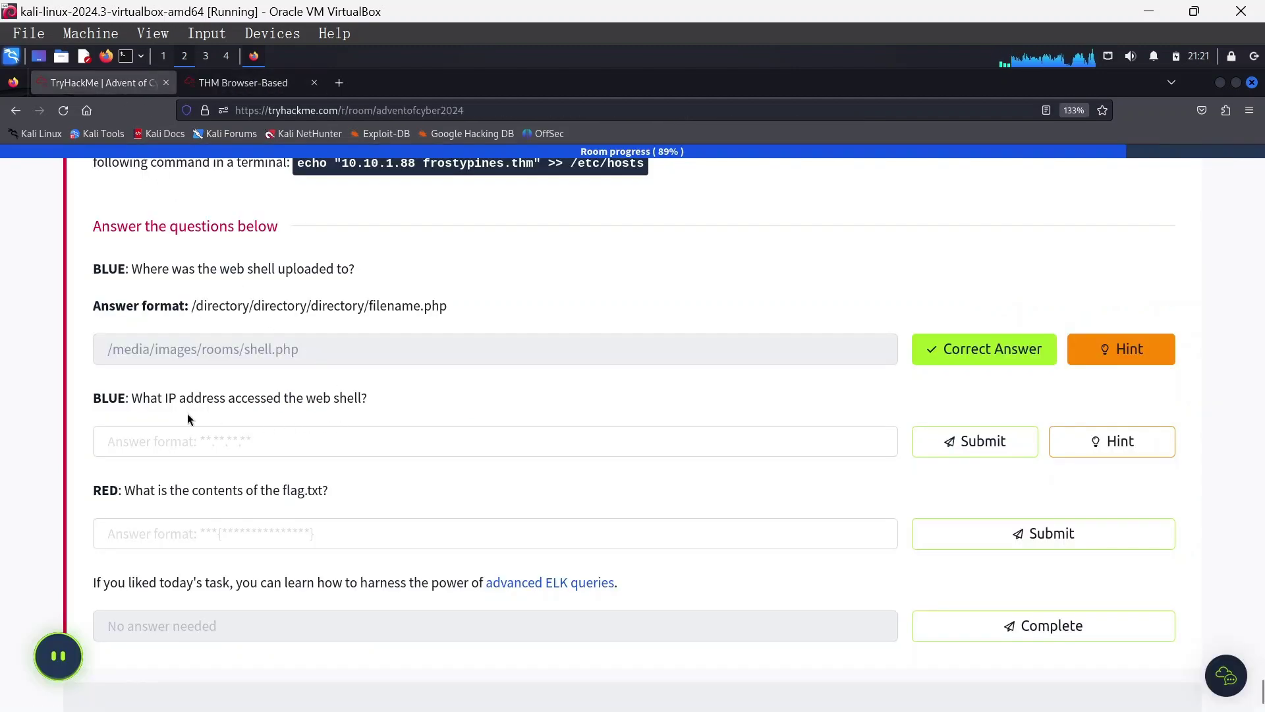
left_click(221, 439)
right_click(221, 439)
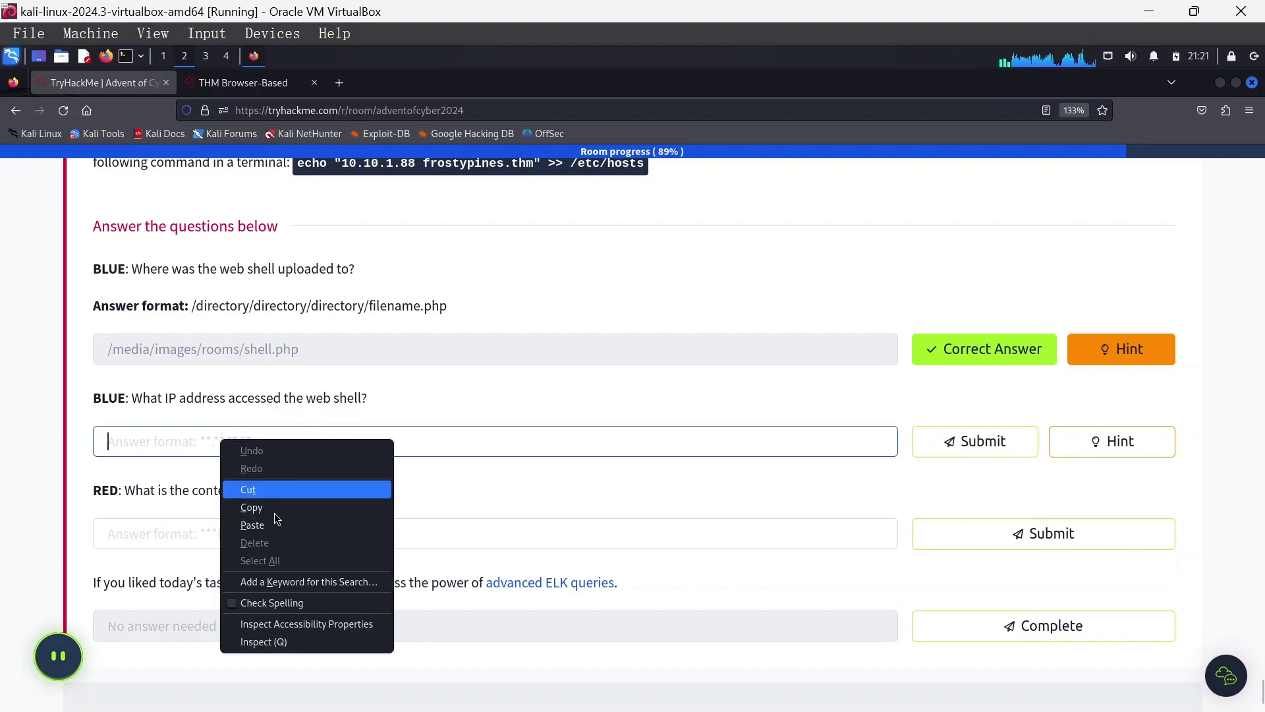
left_click(252, 525)
left_click(982, 456)
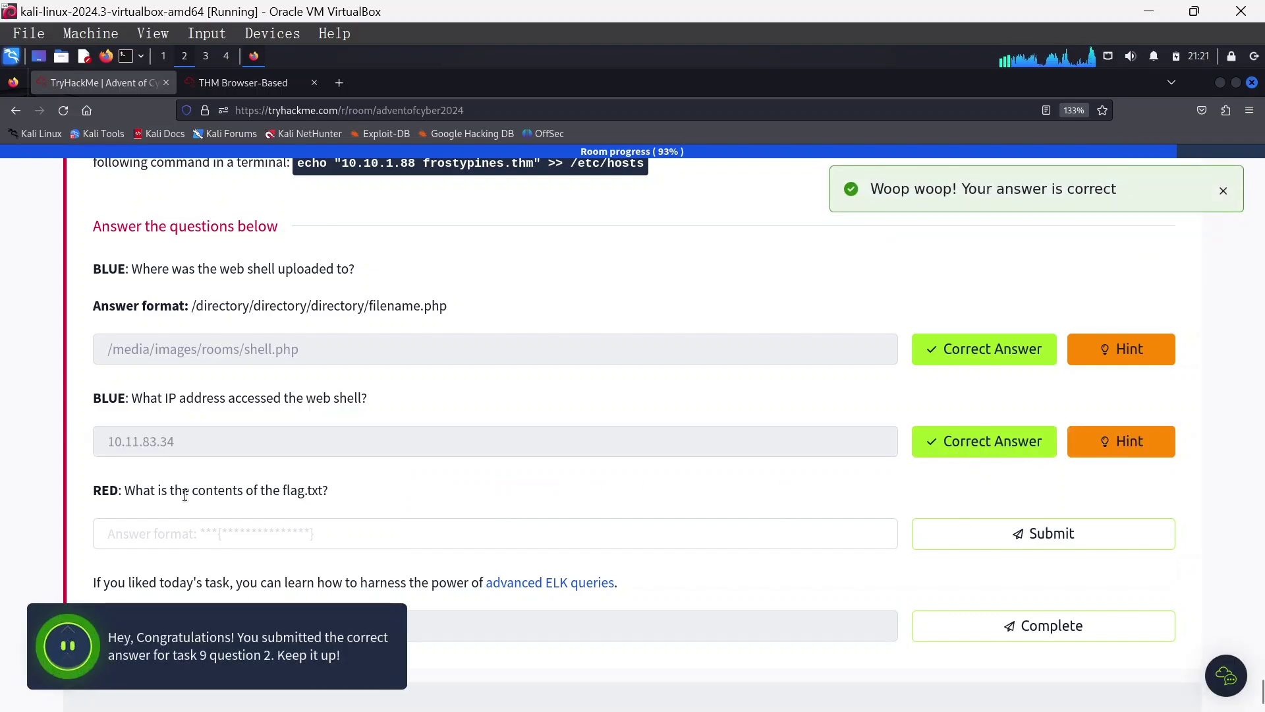
Find the hosts file command in the task's Practical section and copy echo "10.10.1.88 frostypines.thm" >> /etc/hosts.
scroll(185, 494, "down", 2)
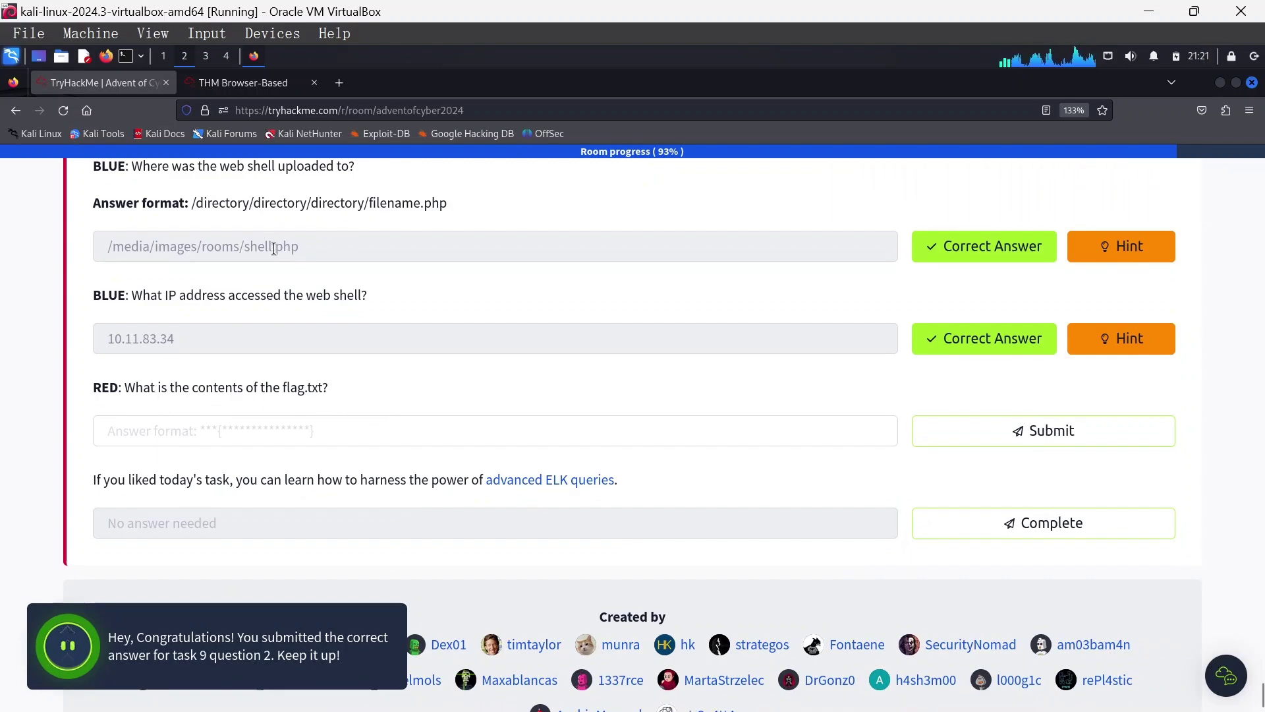
scroll(416, 471, "up", 5)
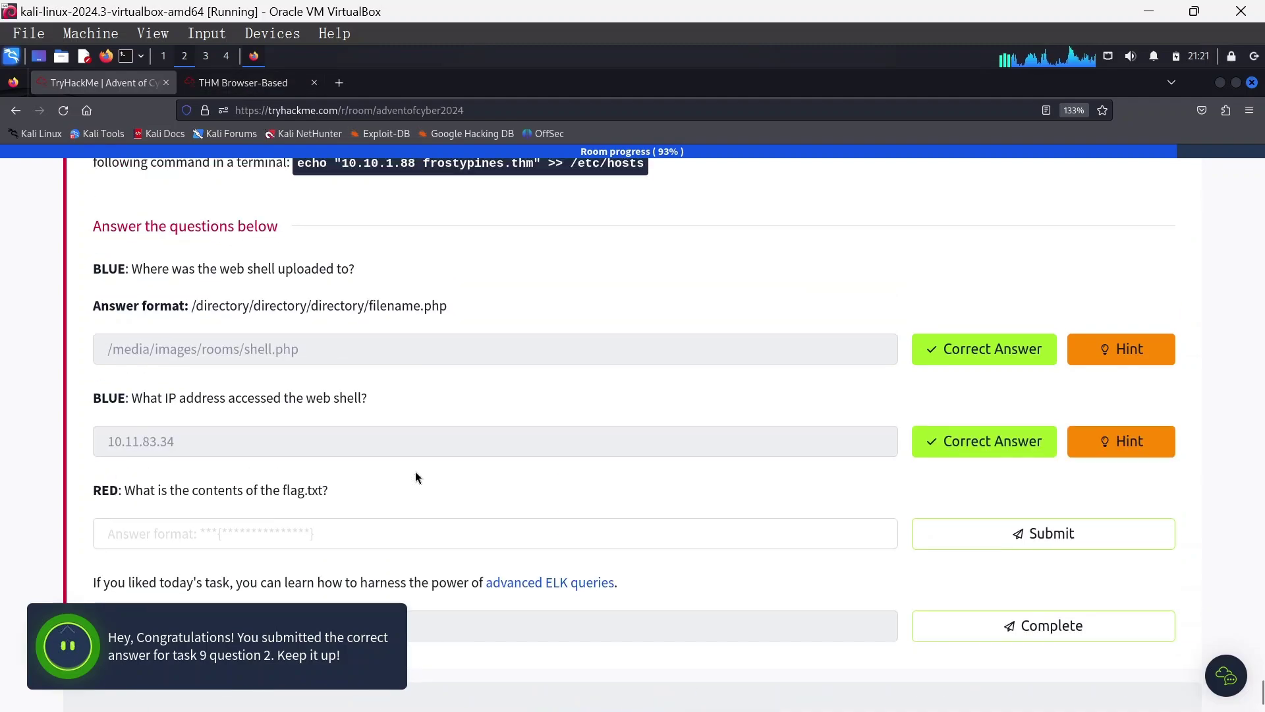
scroll(425, 454, "up", 13)
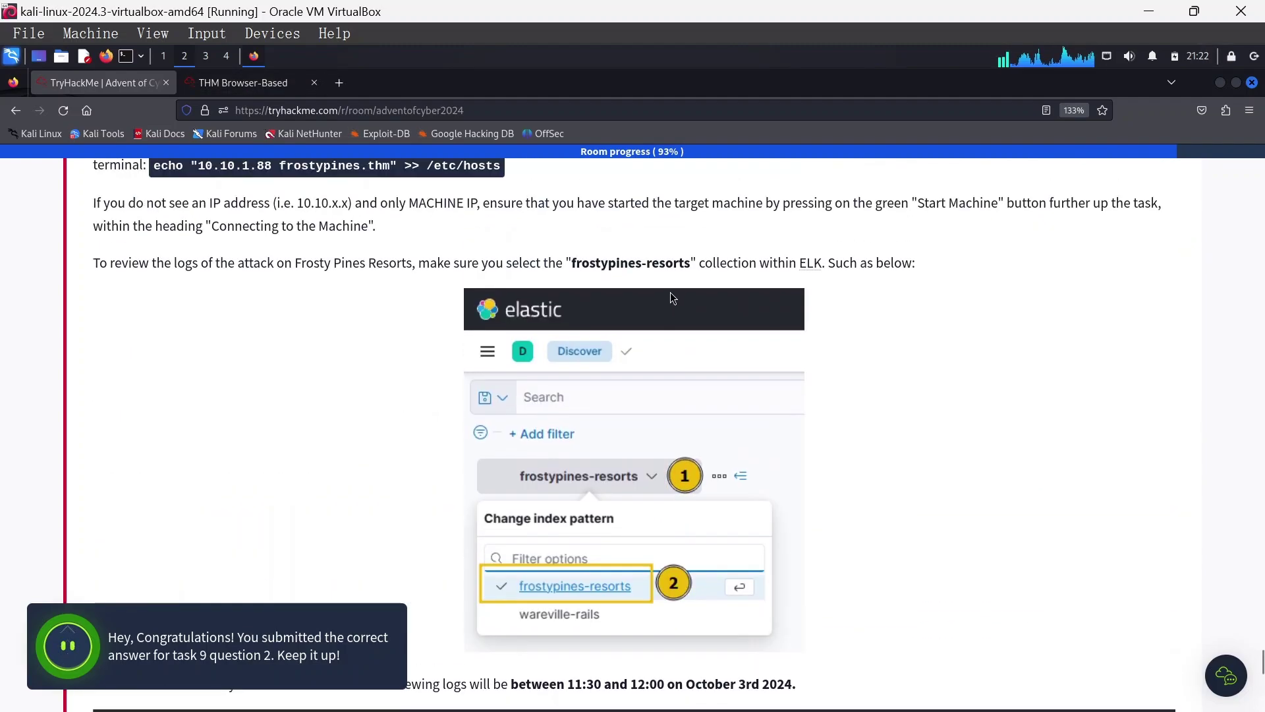
scroll(659, 283, "up", 20)
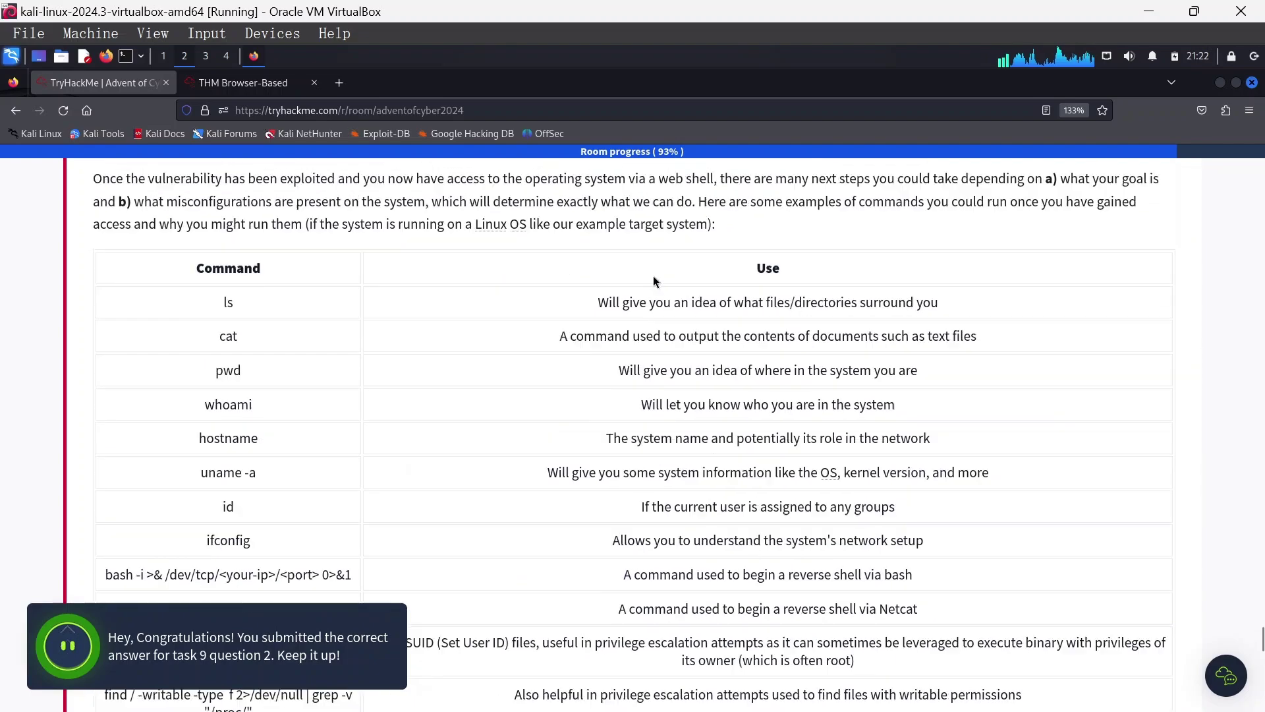
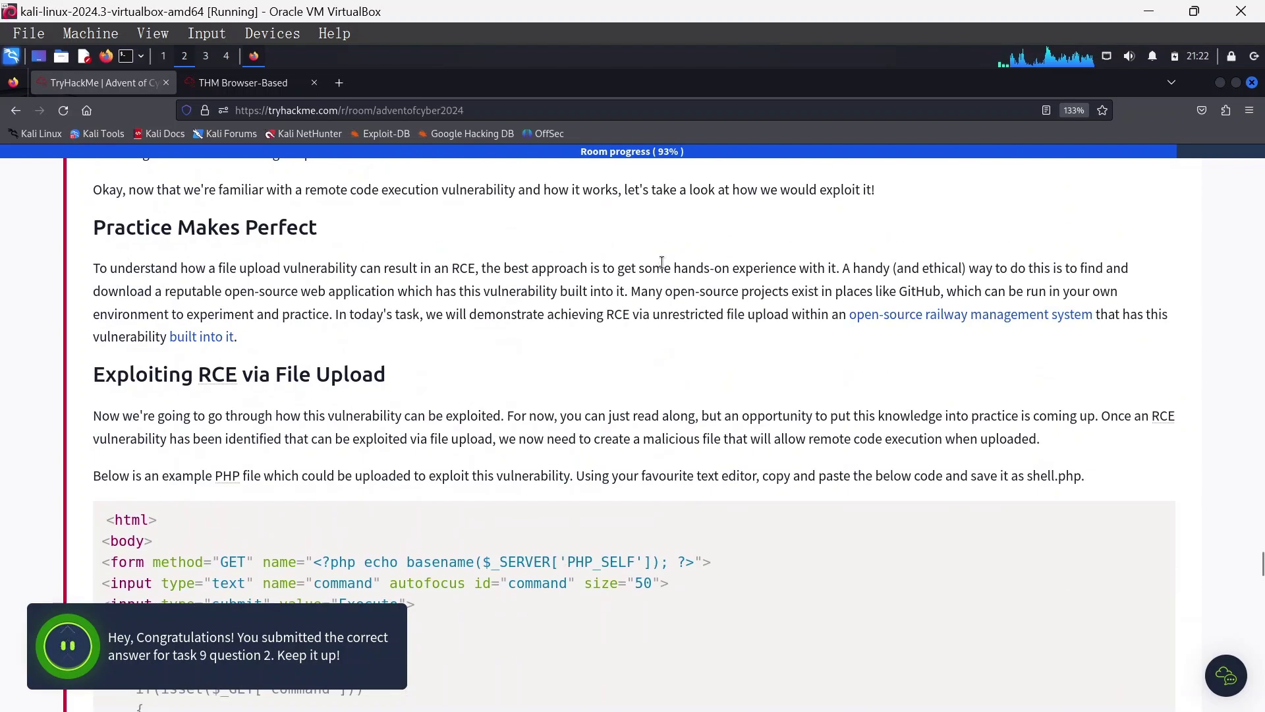
scroll(662, 262, "down", 20)
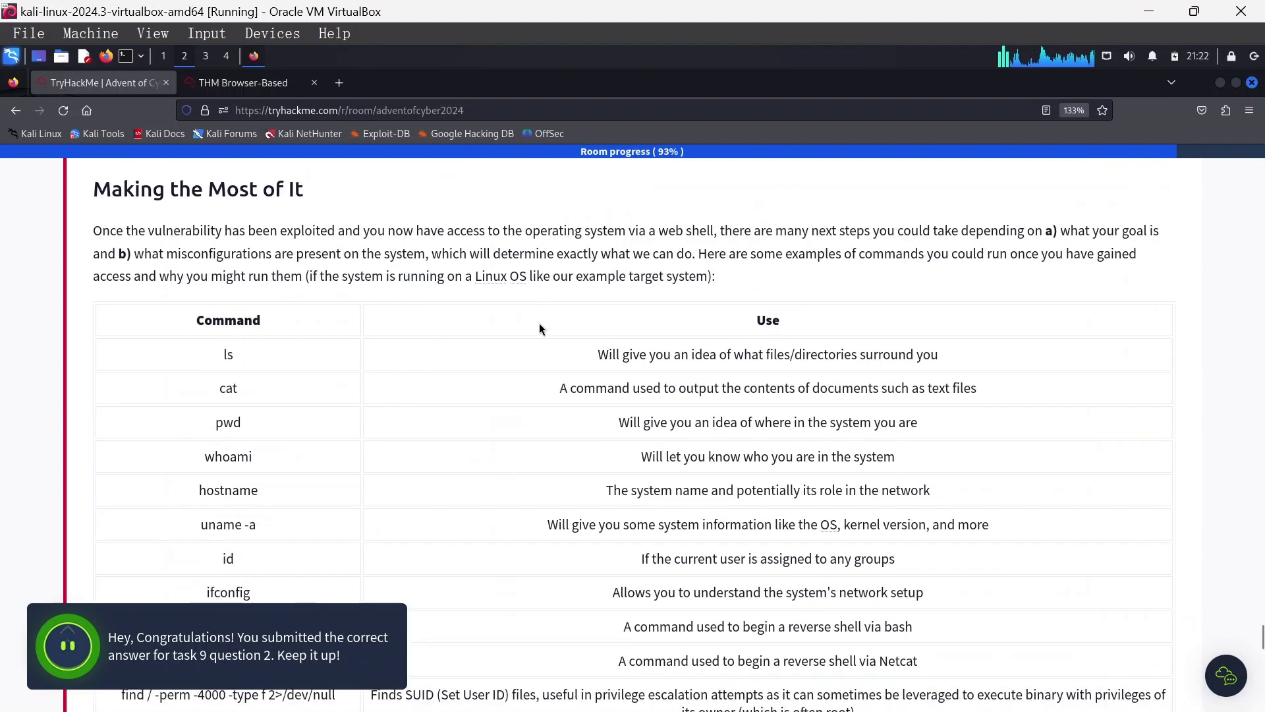
scroll(539, 323, "down", 17)
scroll(399, 252, "up", 5)
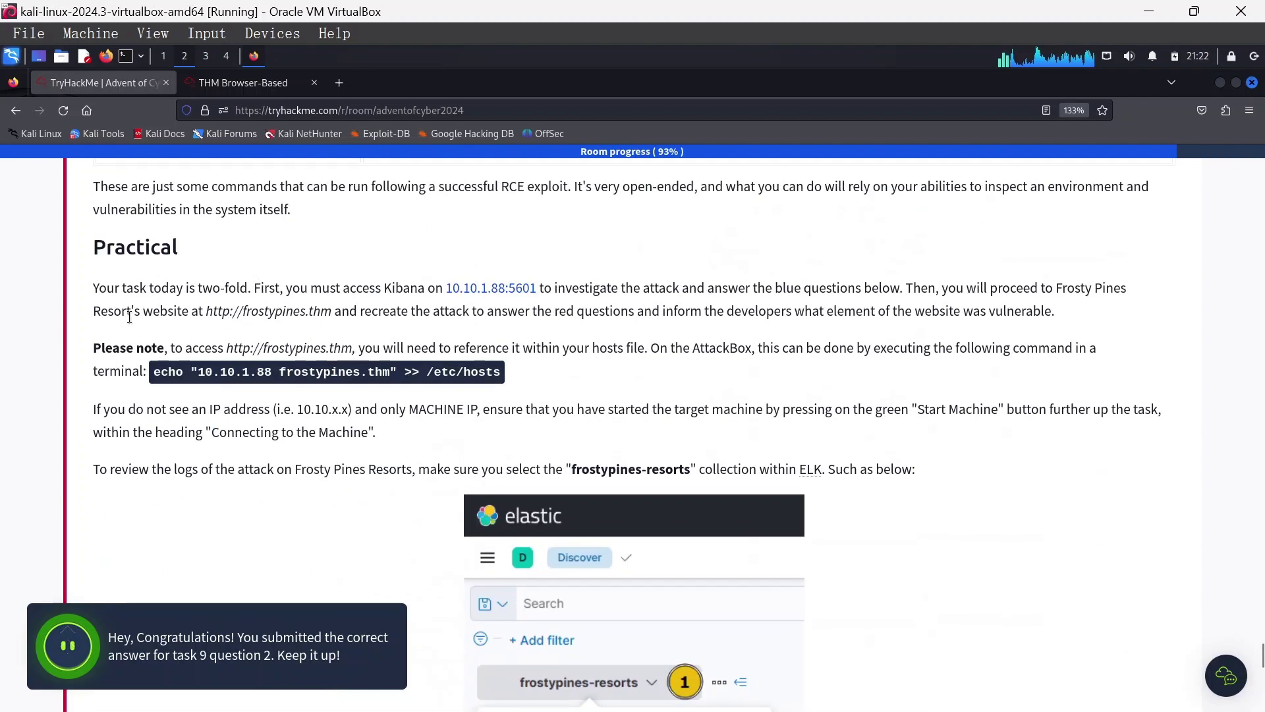
left_click_drag(153, 371, 505, 376)
right_click(495, 370)
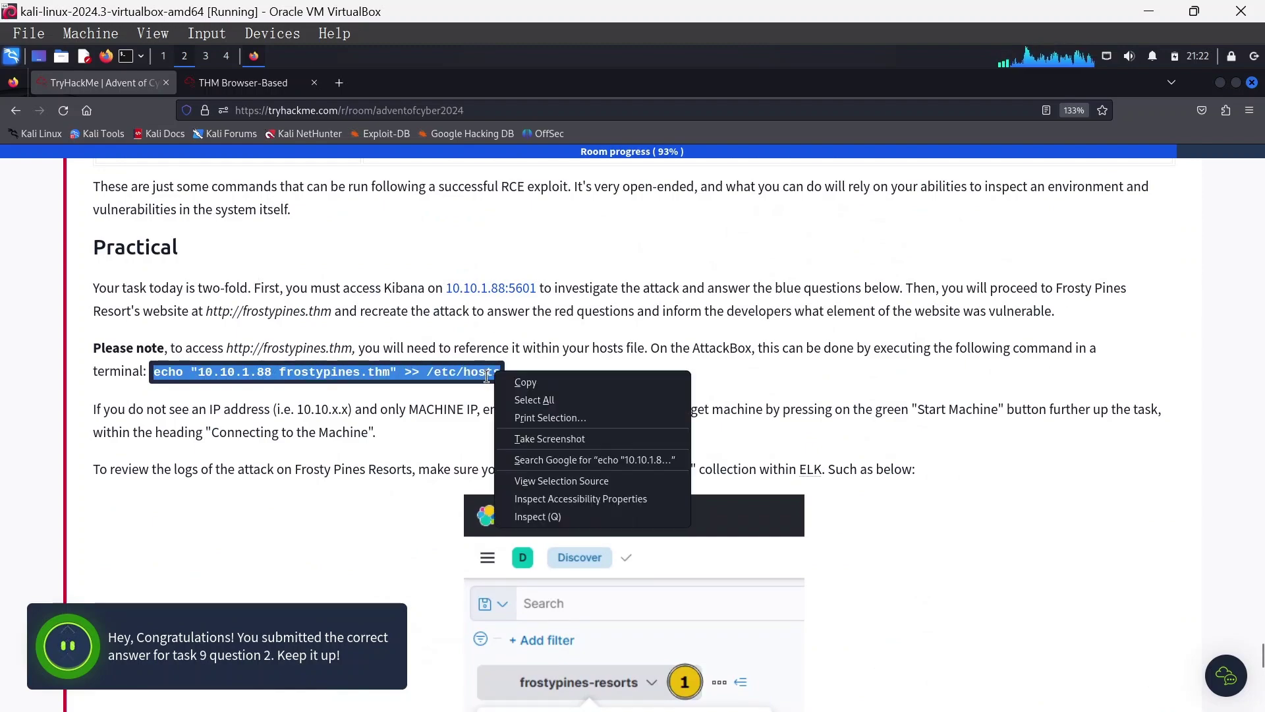
left_click(523, 384)
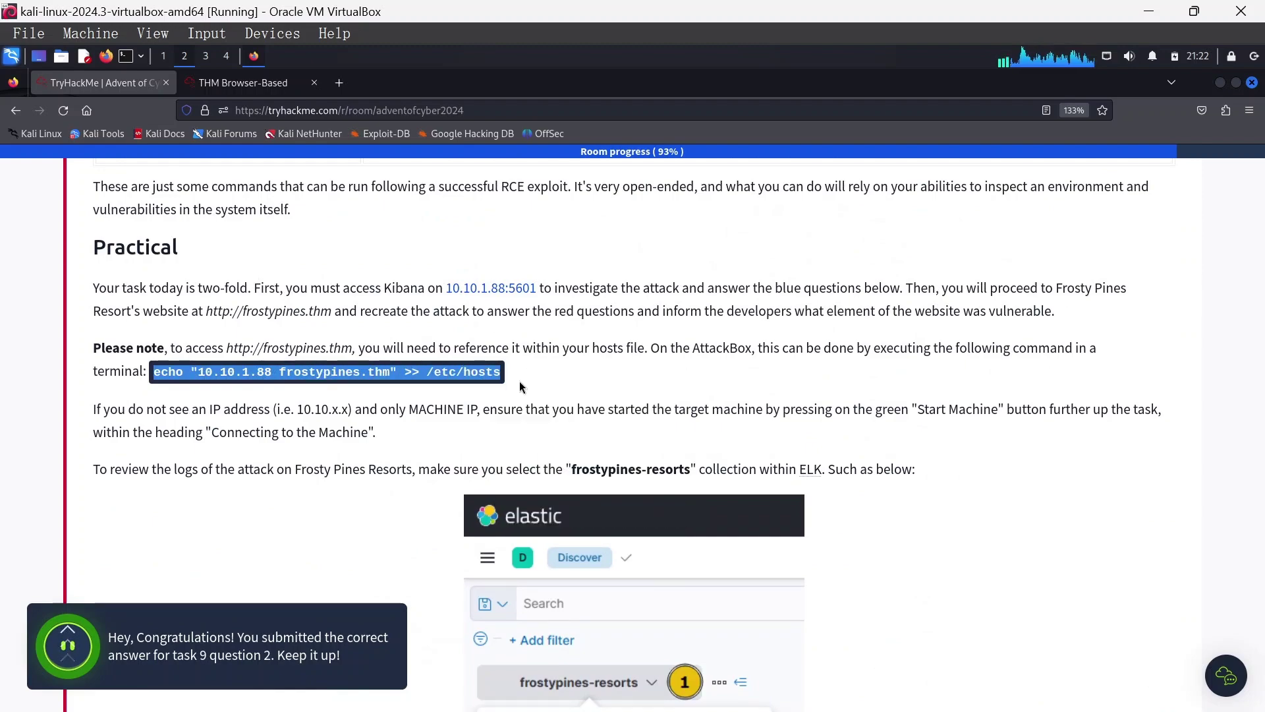
Open a terminal on the AttackBox, maximise its window, and reveal the remote desktop's control bar.
left_click(248, 84)
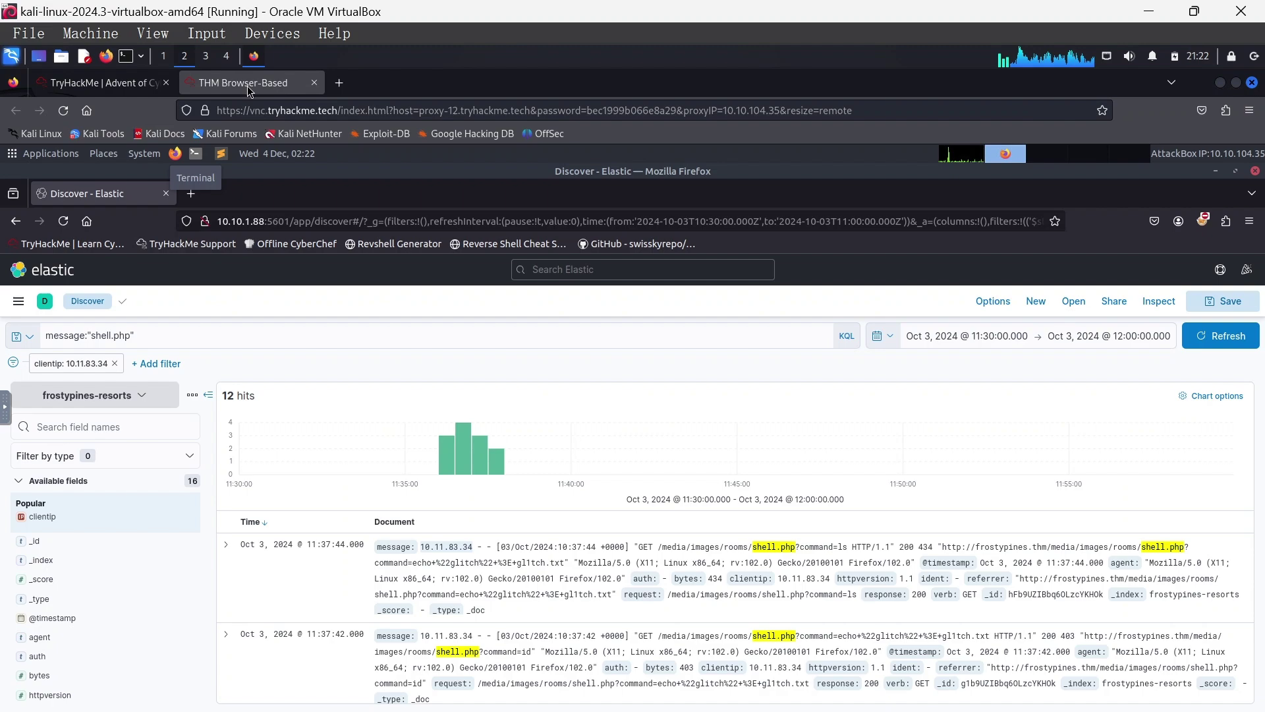
left_click(195, 156)
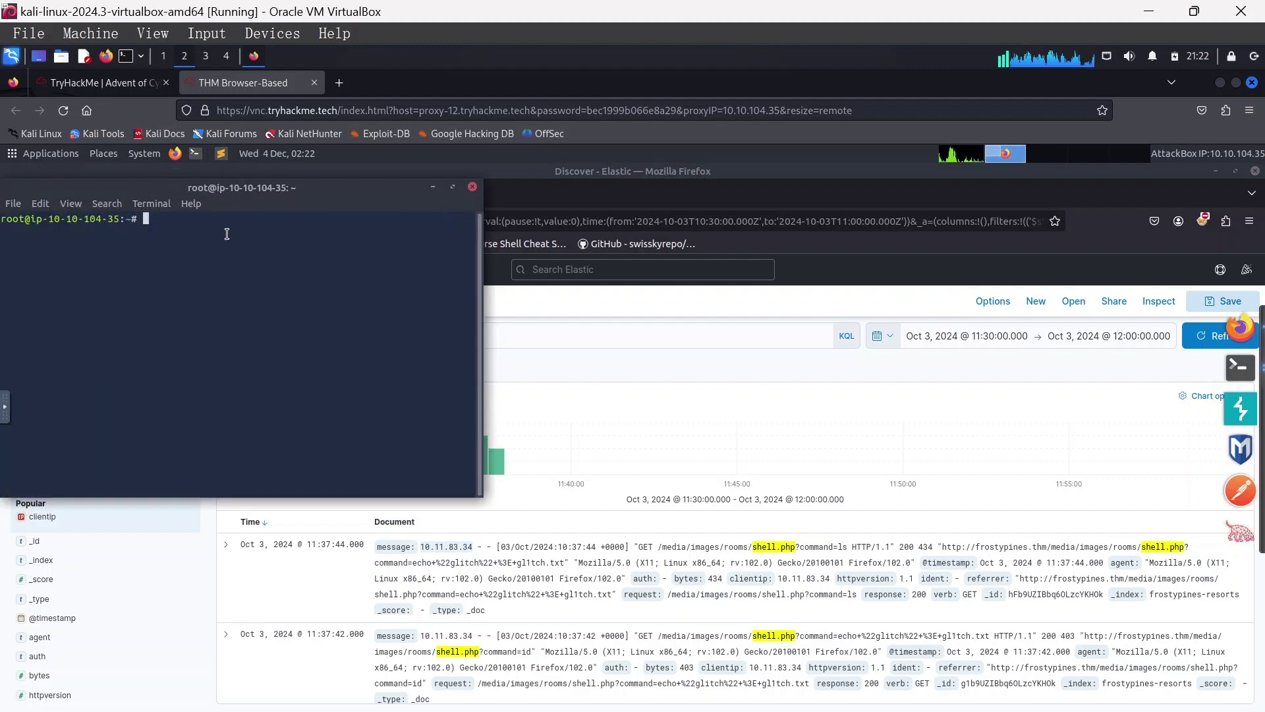
left_click(6, 407)
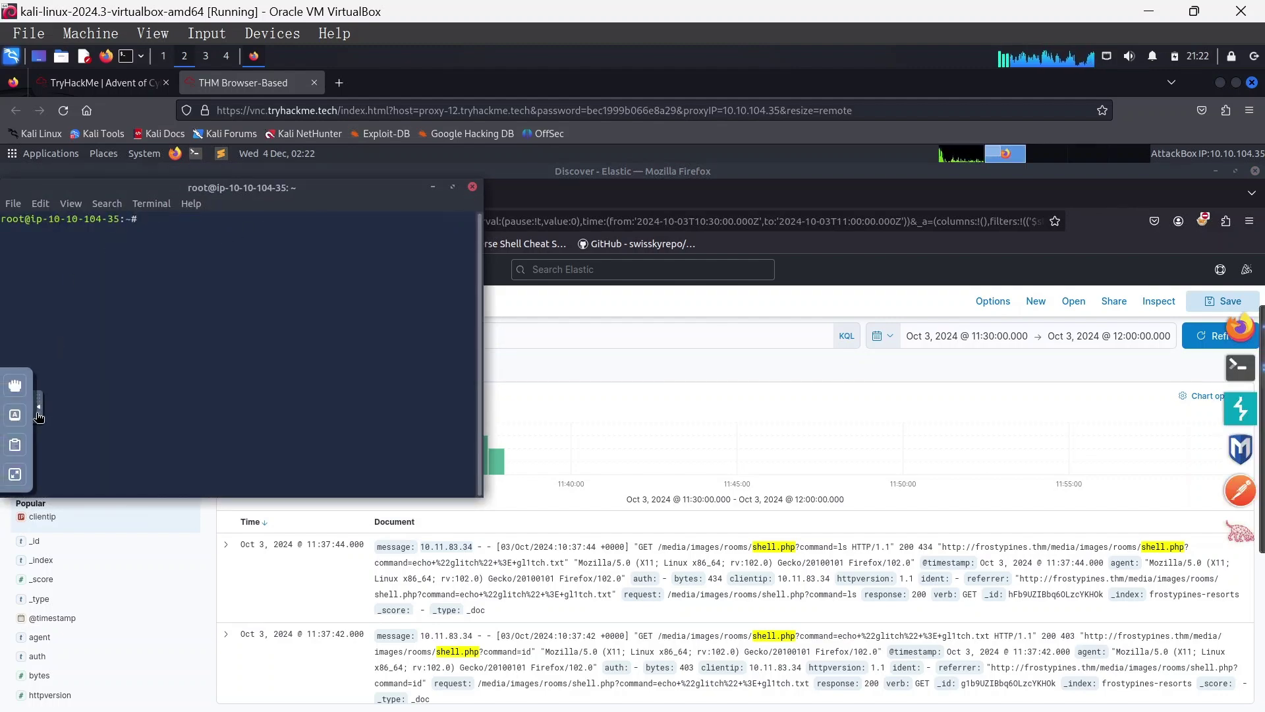
left_click(452, 190)
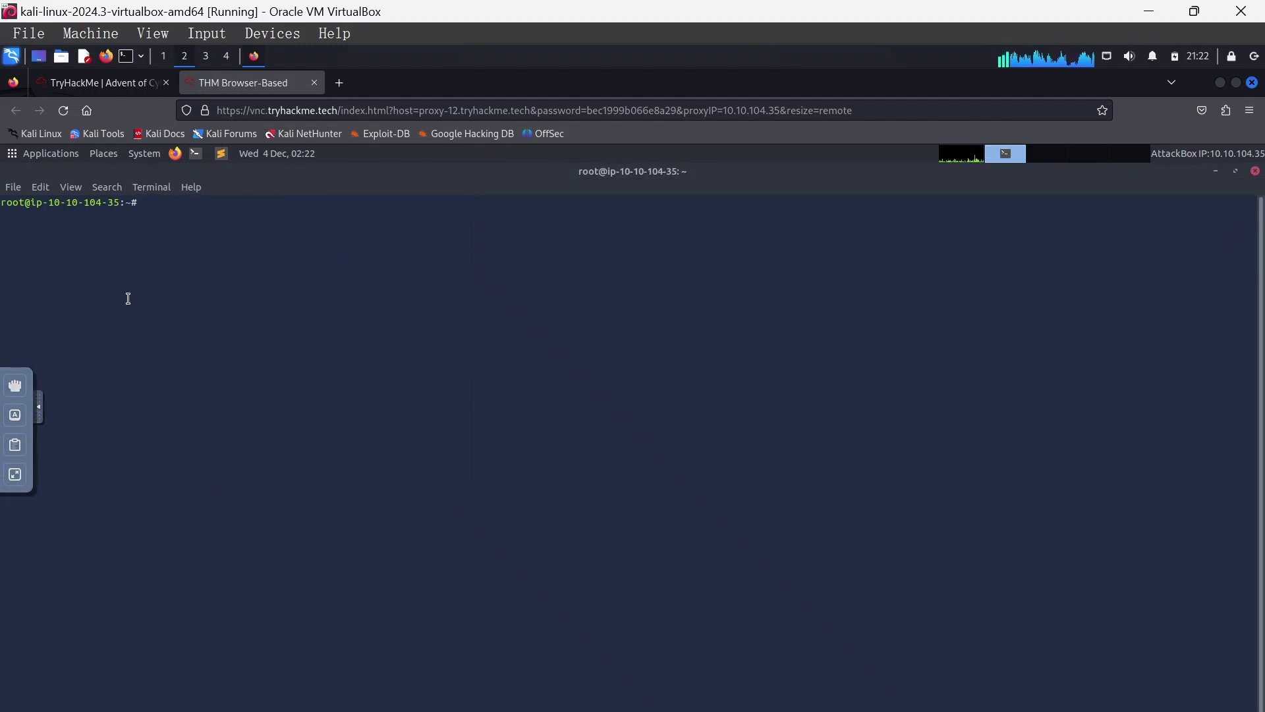
Transfer the copied hosts command through the AttackBox clipboard and run echo "10.10.1.88 frostypines.thm" >> /etc/hosts in the terminal.
left_click(16, 445)
double_click(146, 421)
triple_click(147, 420)
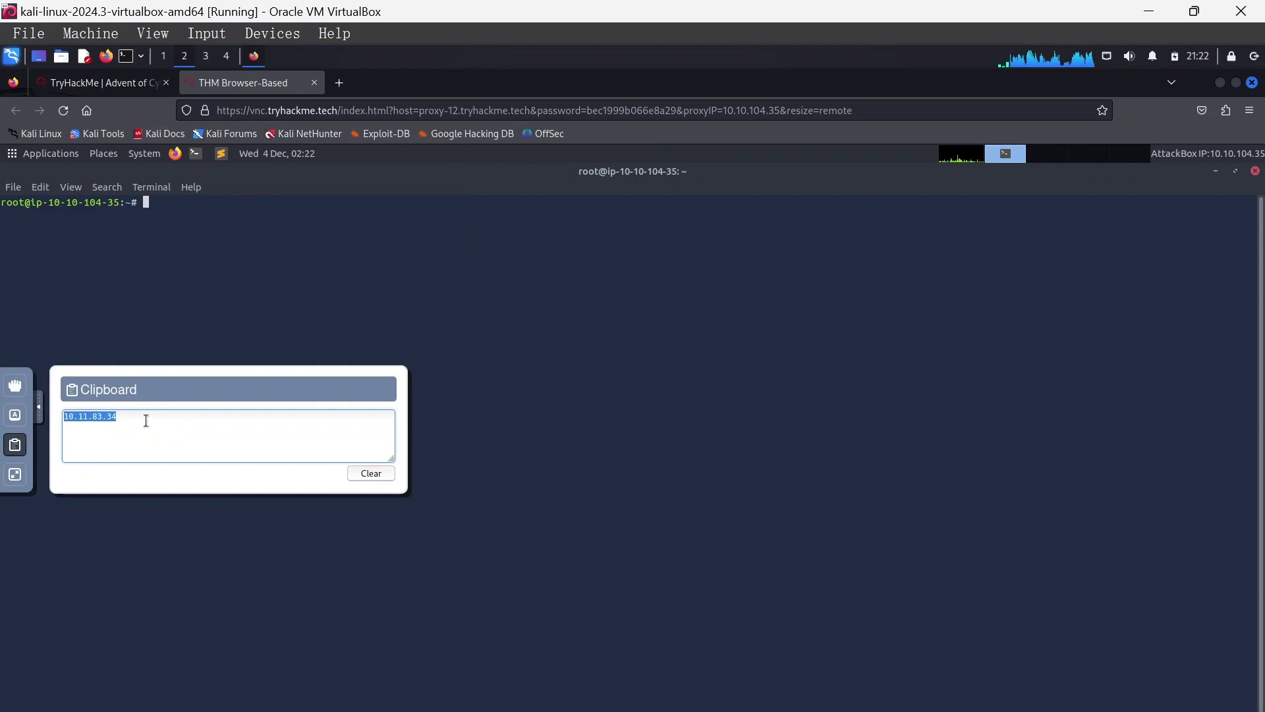
key("ctrl+v")
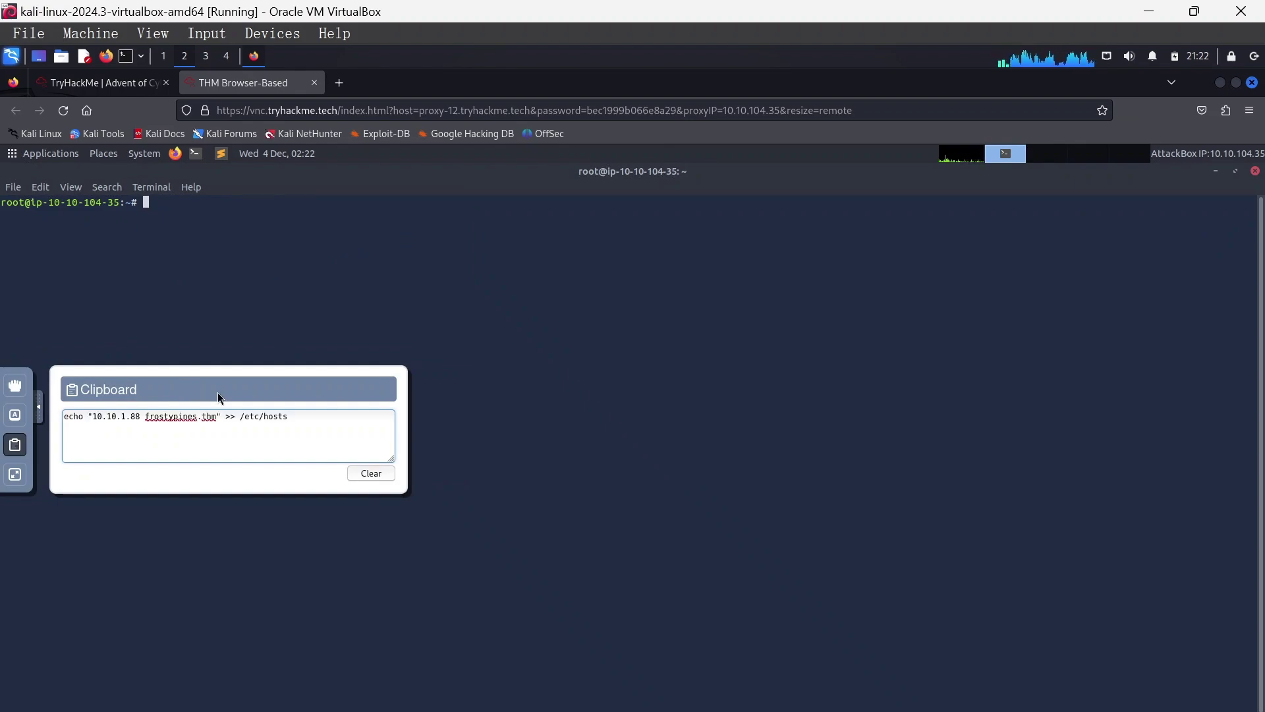
left_click(39, 410)
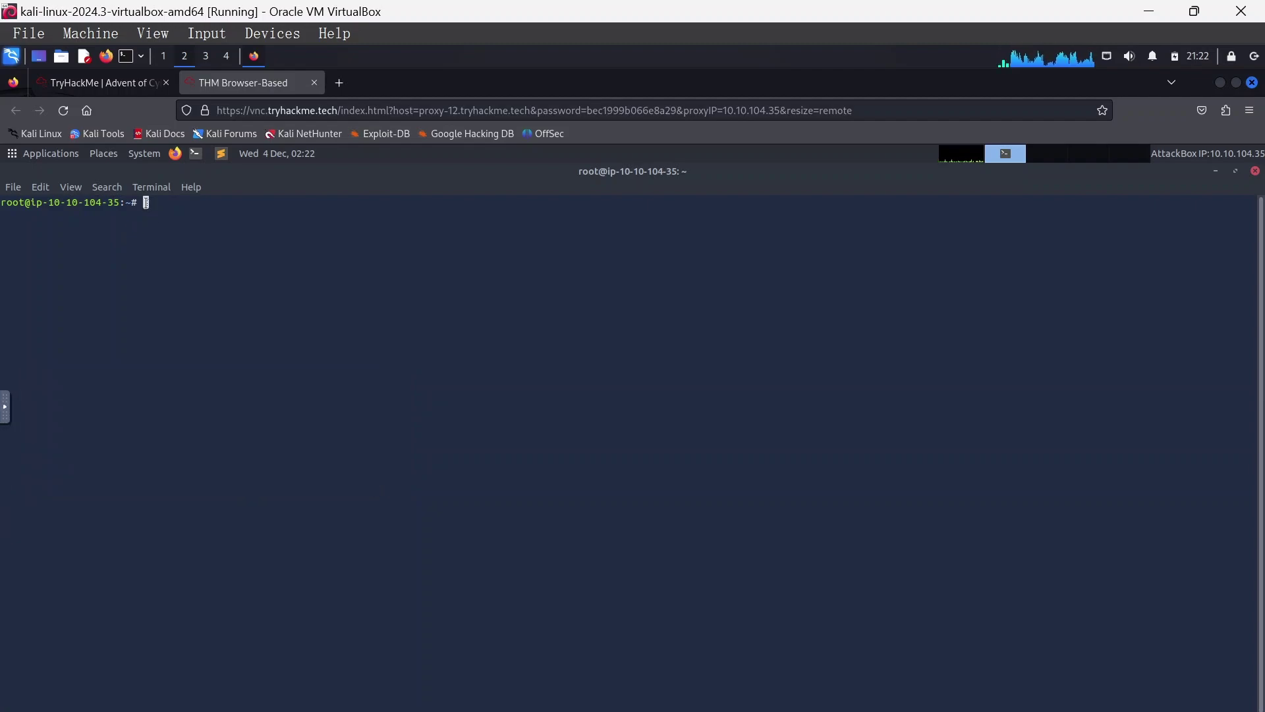
type("echo \"10.10.1.88 frostypines.thm\" >> /etc/hosts")
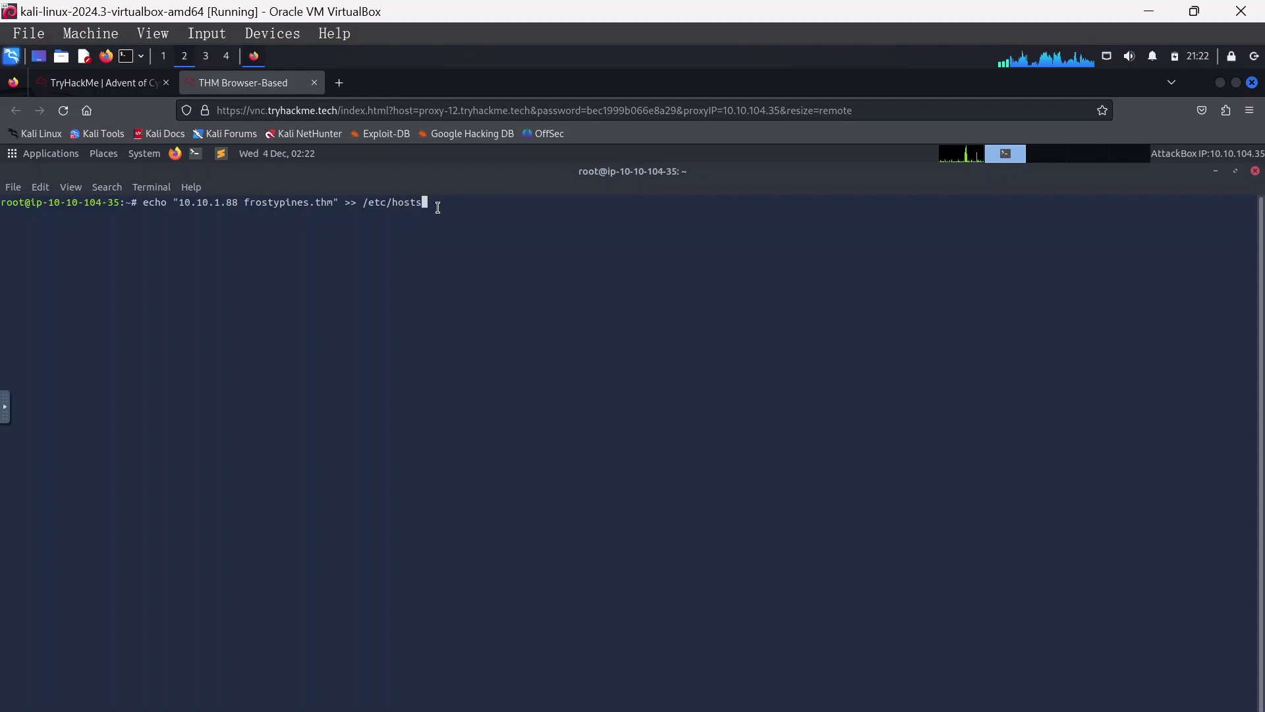
key("Return")
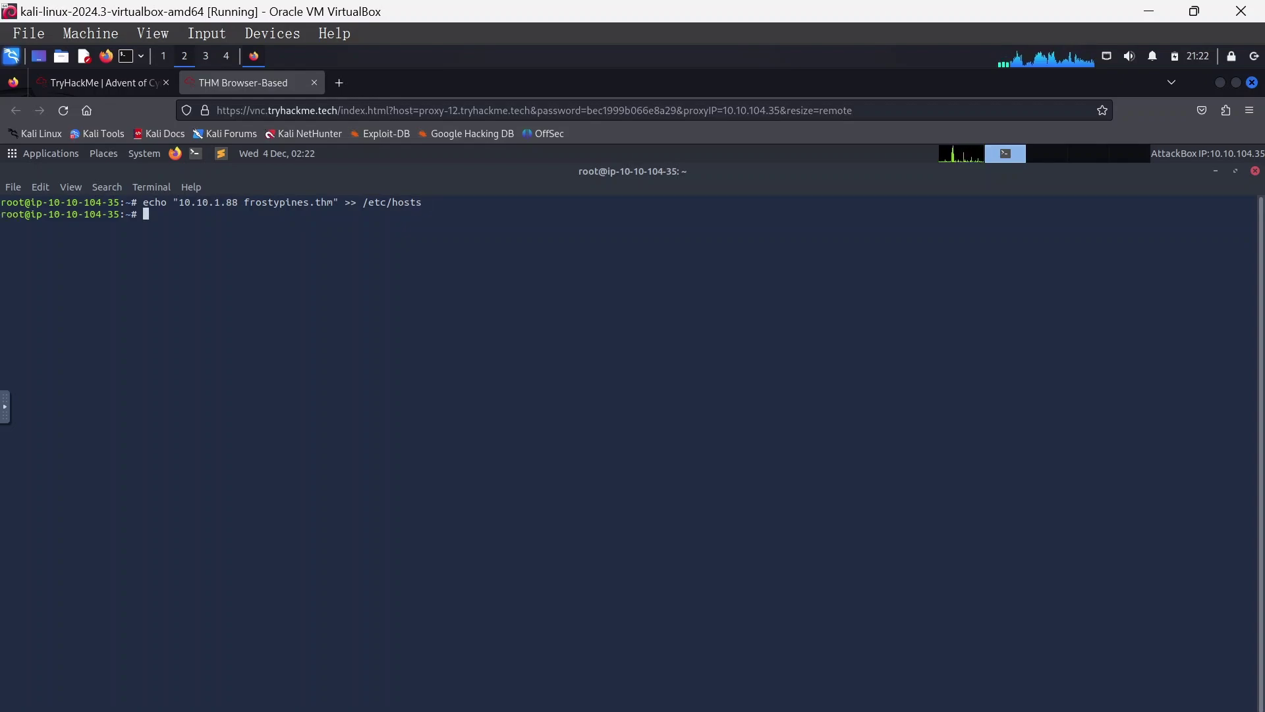
Open /etc/hosts in nano to check the frostypines.thm entry, and exit without editing.
type("nan")
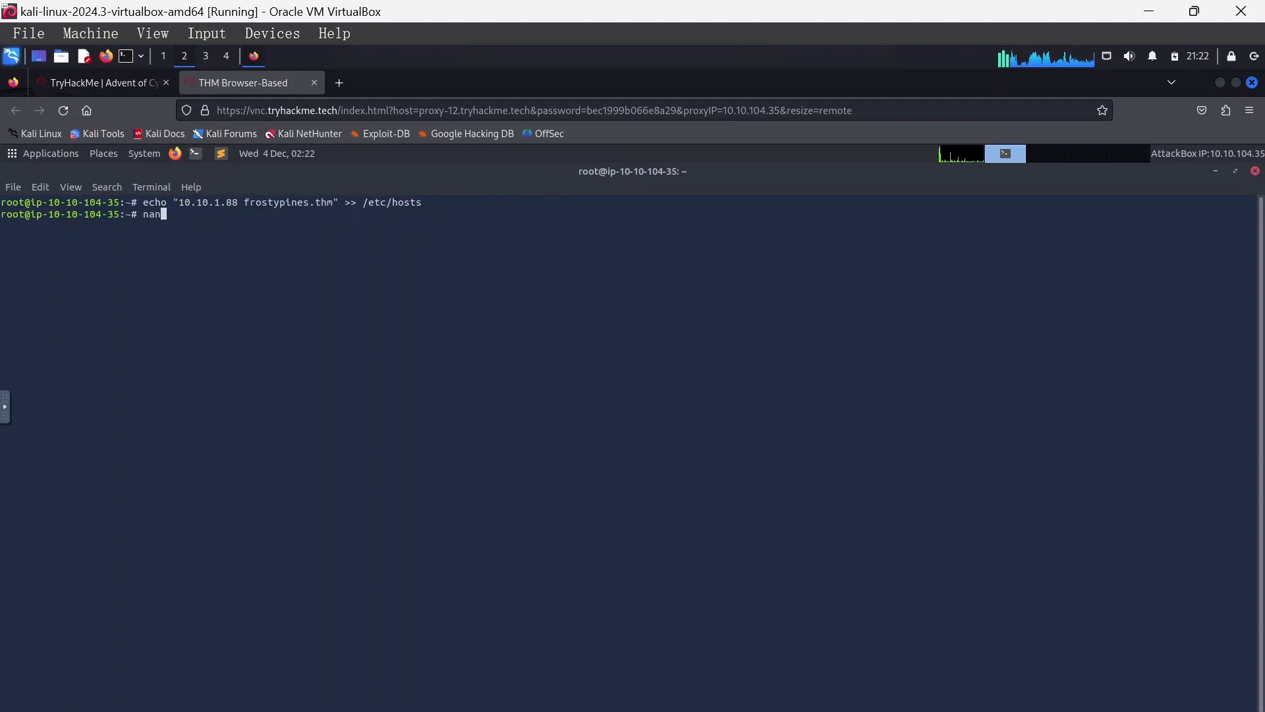
type("o /etc")
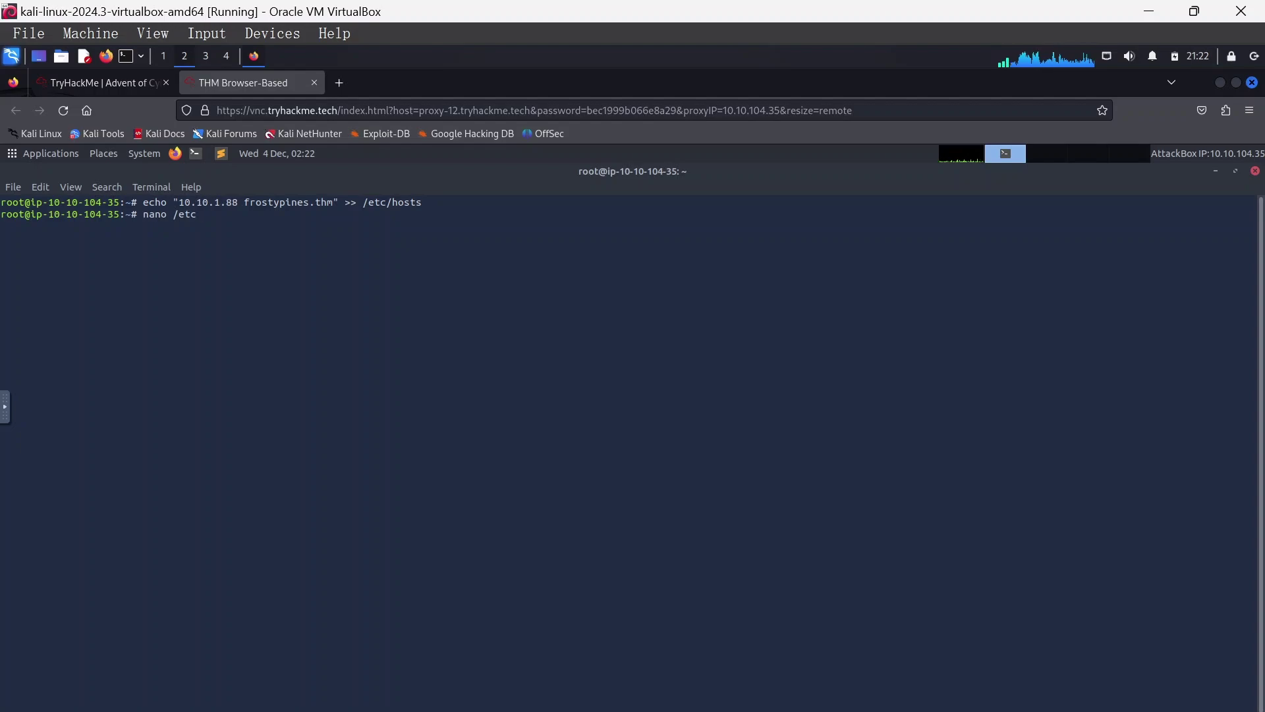
type("/hots")
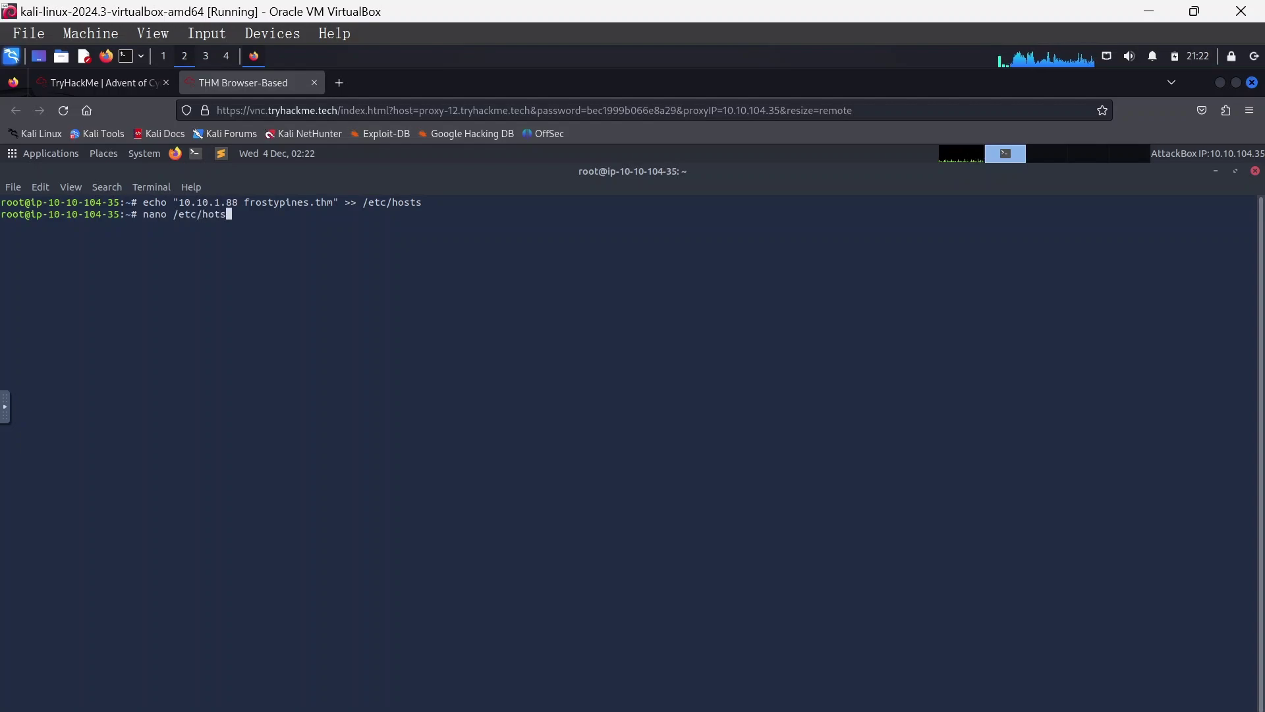
type("ts")
key("Return")
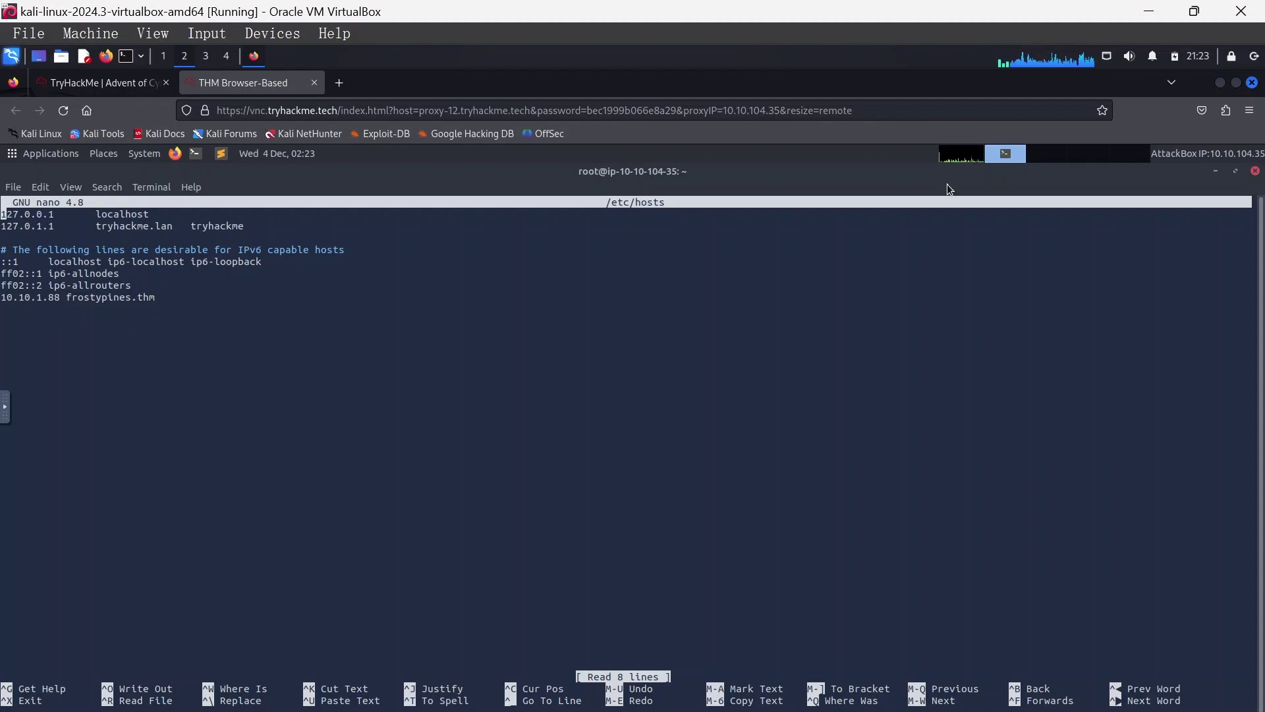
key("ctrl+x")
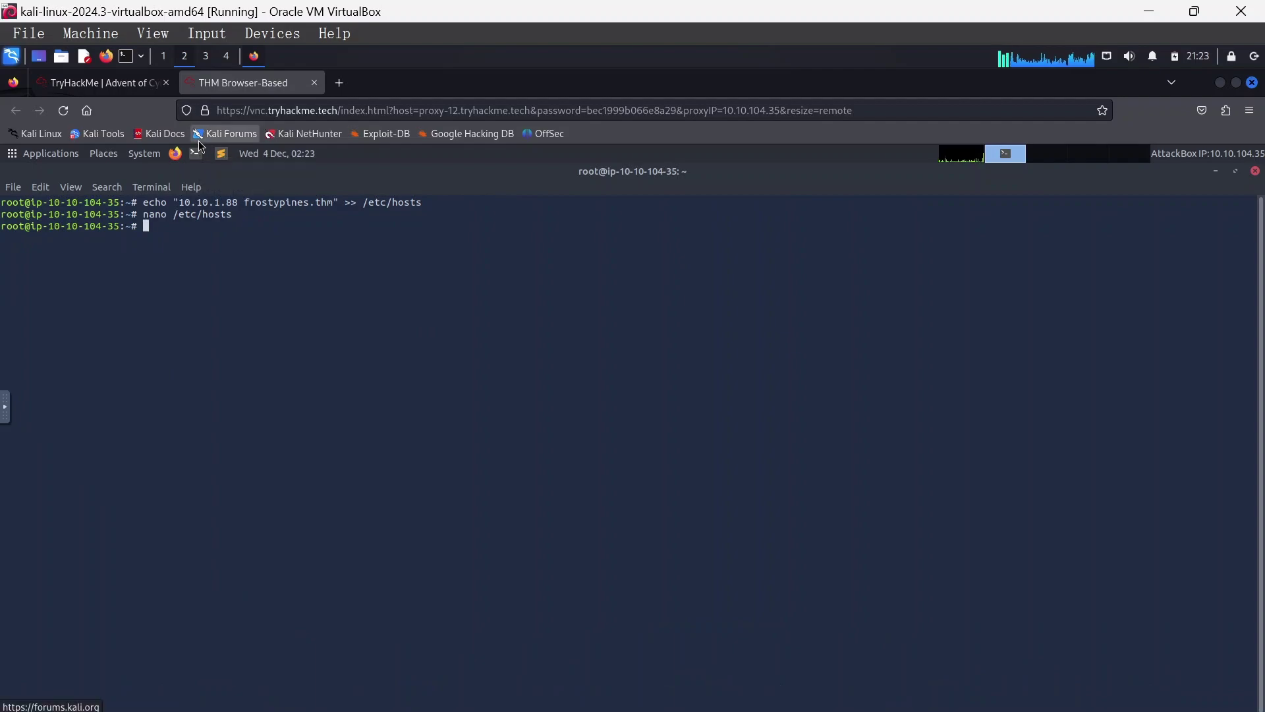
Enlarge the terminal text, change to the Desktop folder, and start a new shell.php file in nano.
key("ctrl+plus")
key("ctrl+plus")
key("ctrl+plus")
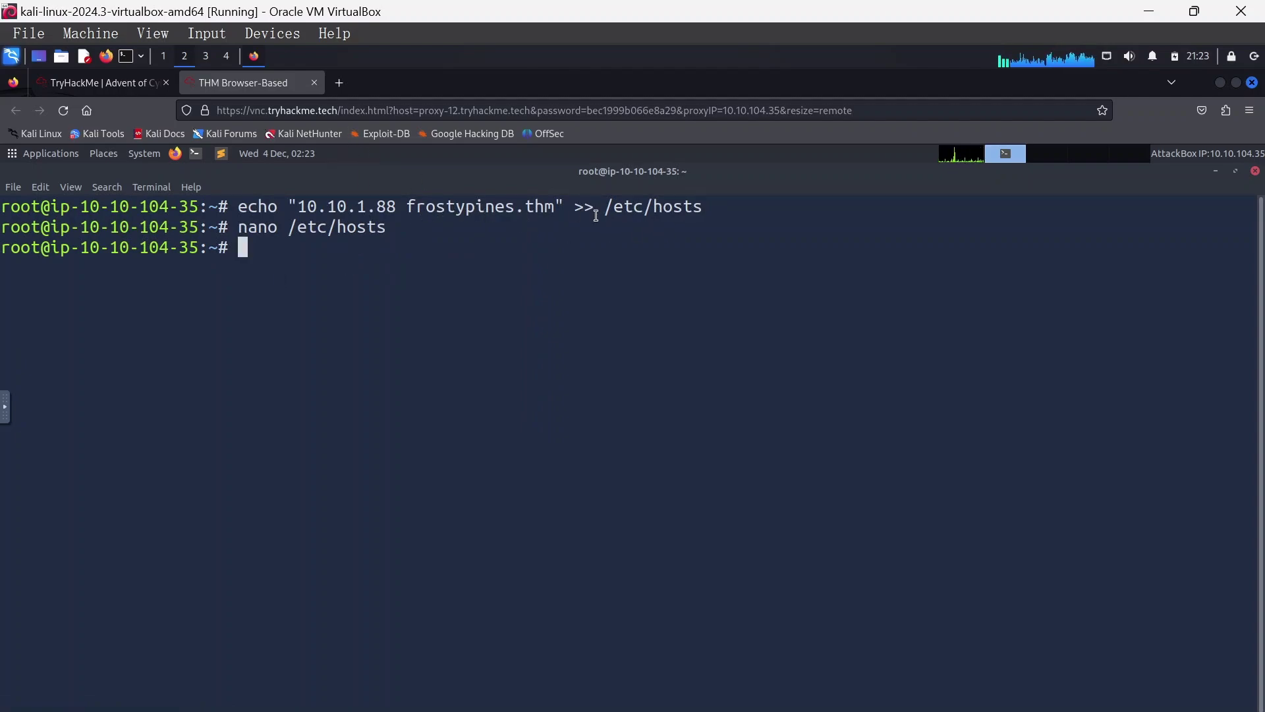
left_click(109, 84)
left_click(270, 576)
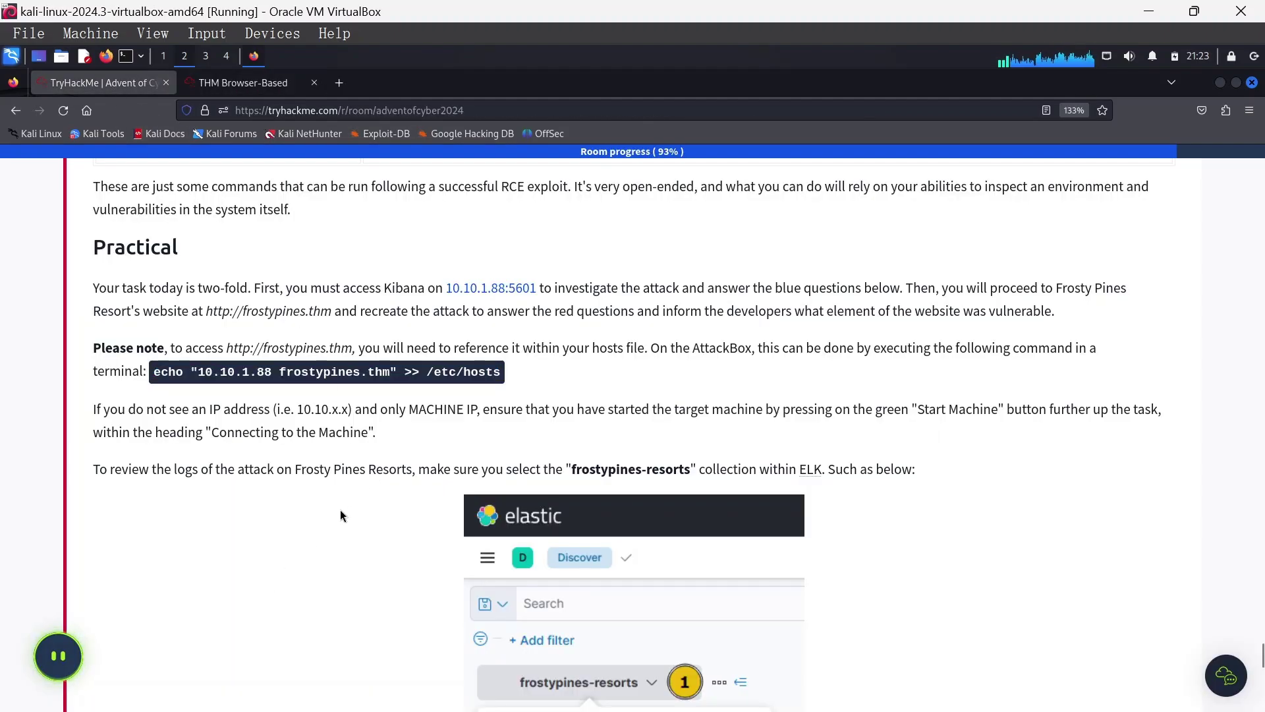
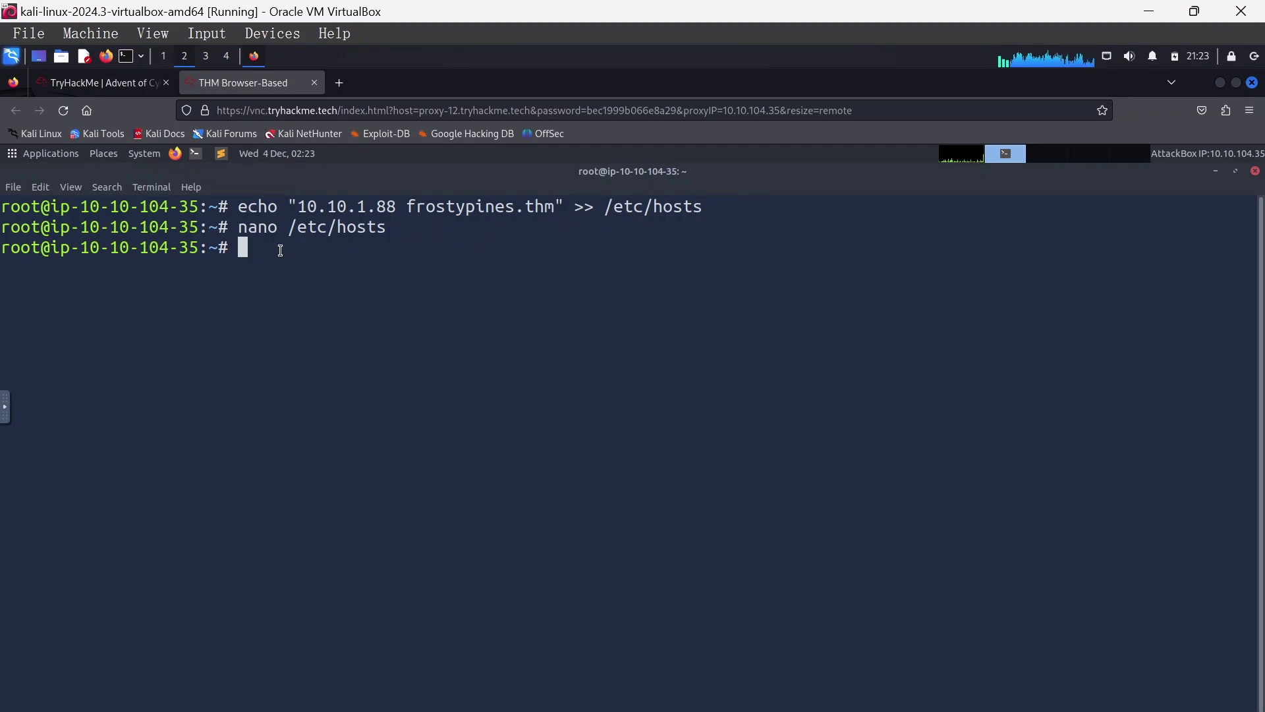
type("cd De")
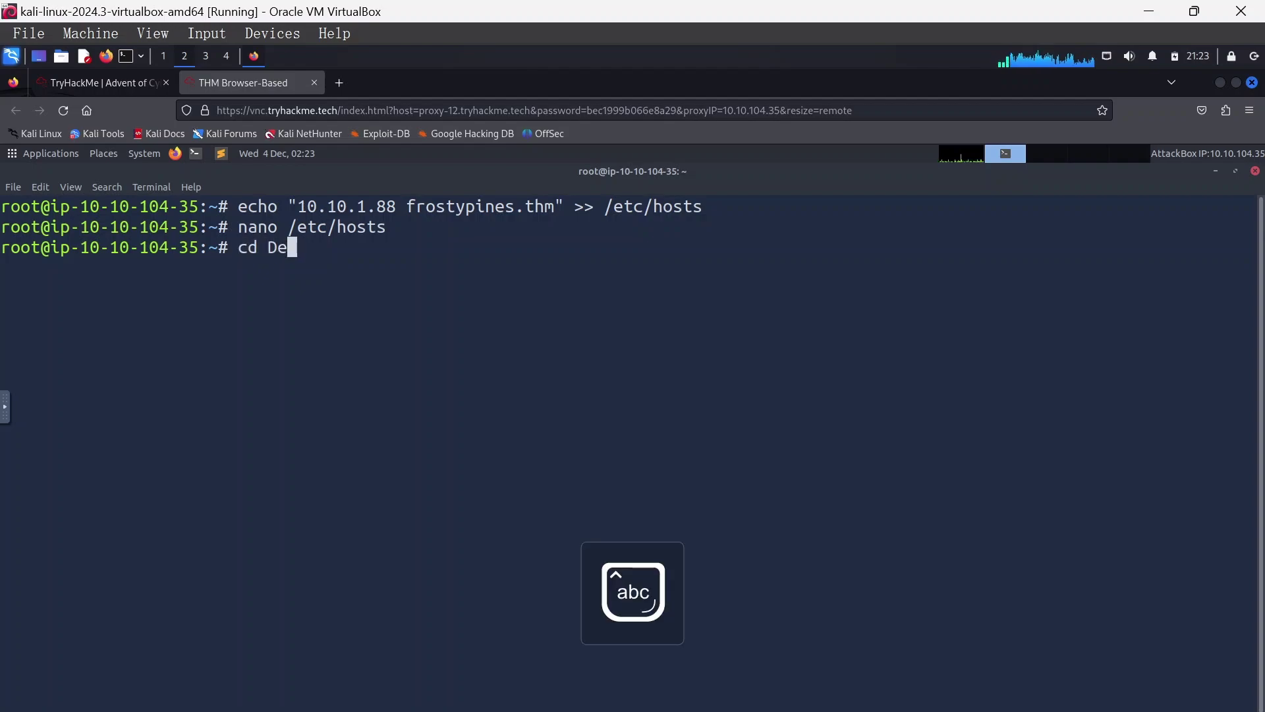
key("Tab")
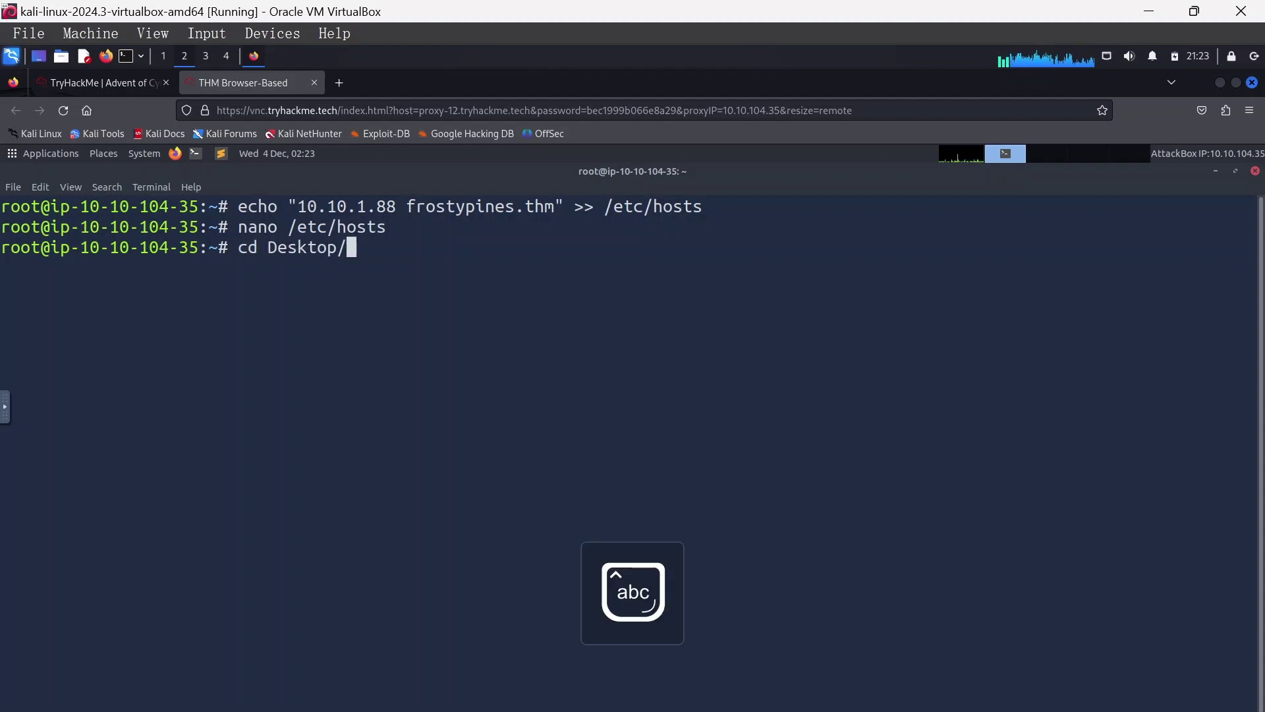
key("Return")
type("nano shell.php")
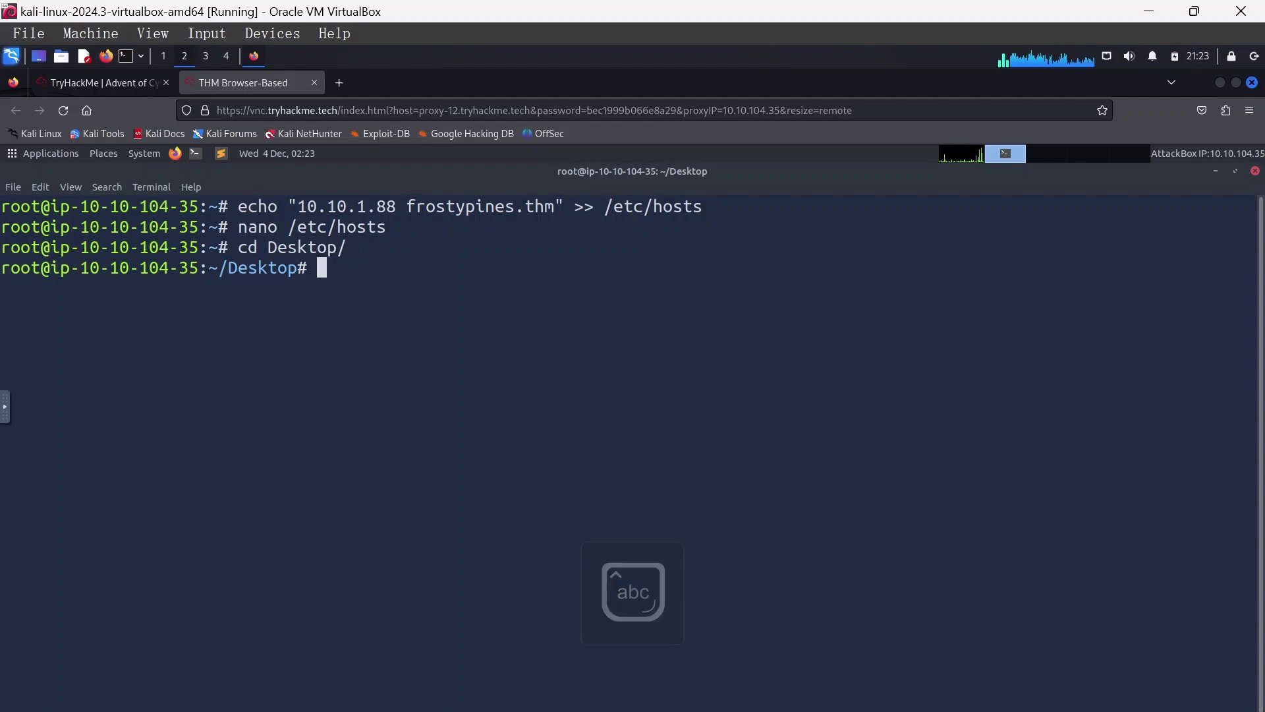
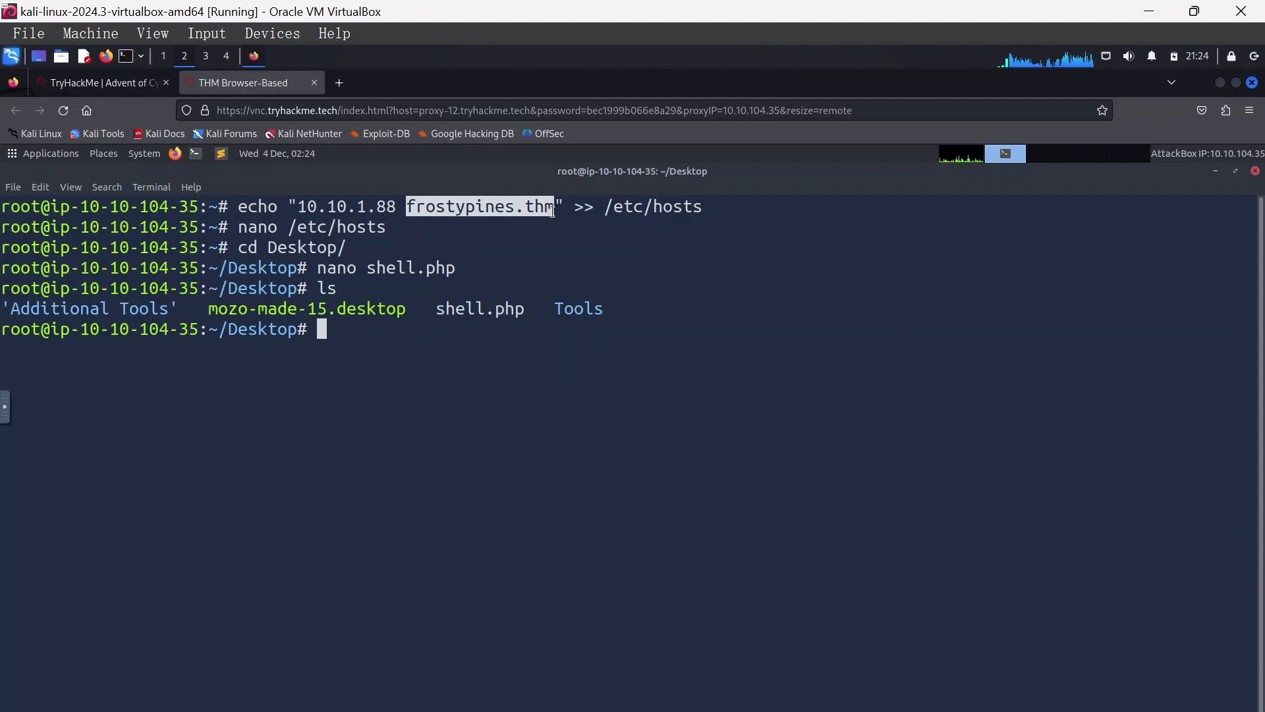
Copy frostypines.thm from the terminal and open that site in a new tab of the AttackBox's Firefox.
right_click(547, 210)
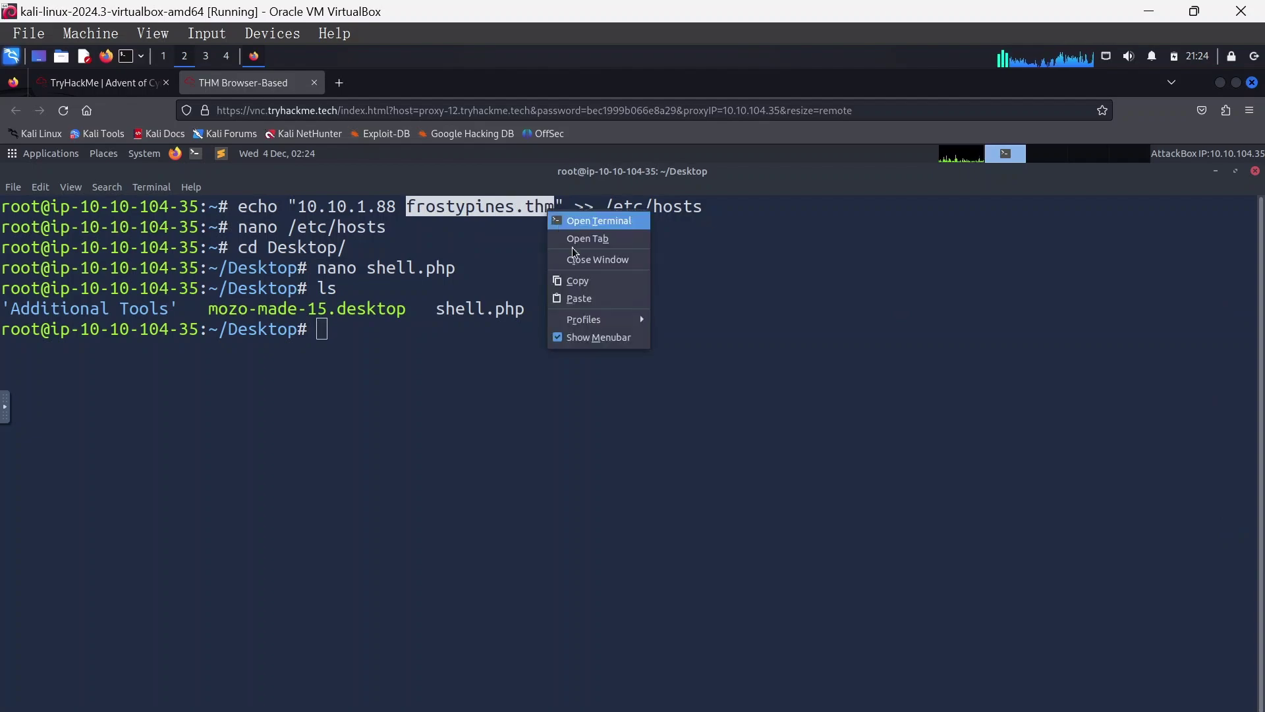
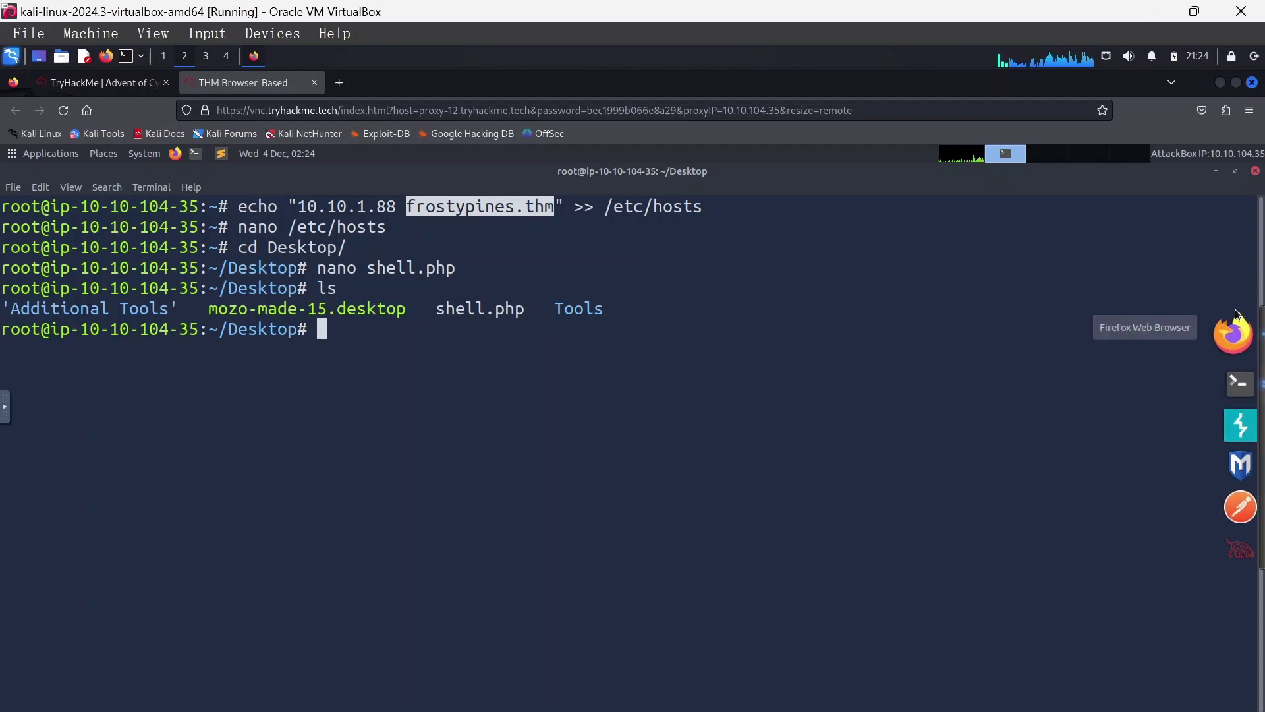
left_click(1235, 334)
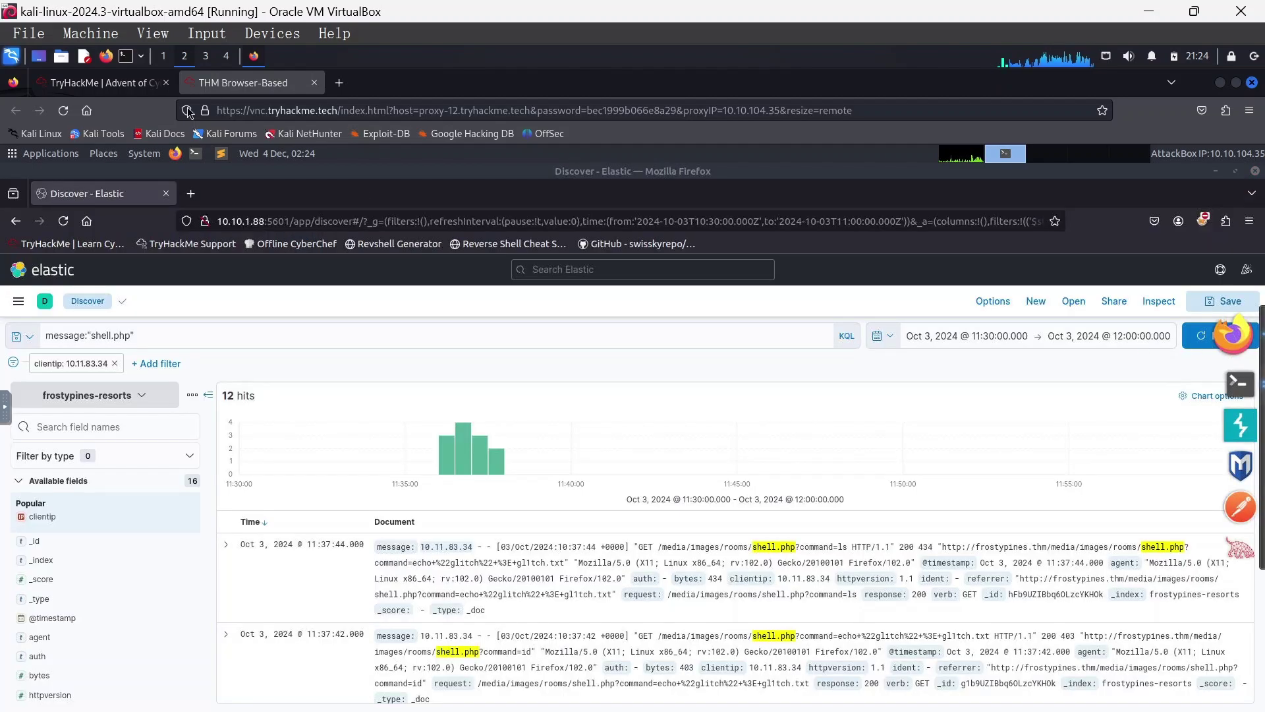
key("ctrl+t")
left_click(226, 222)
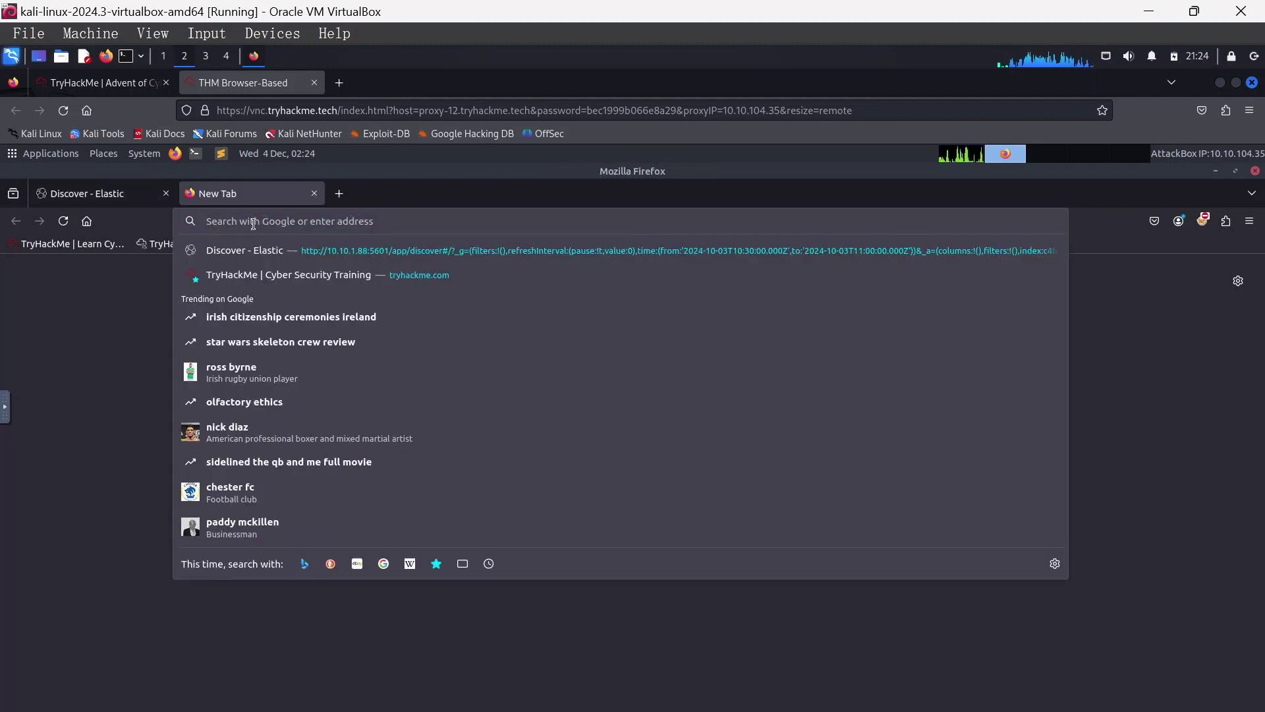
type("frostypines.thm")
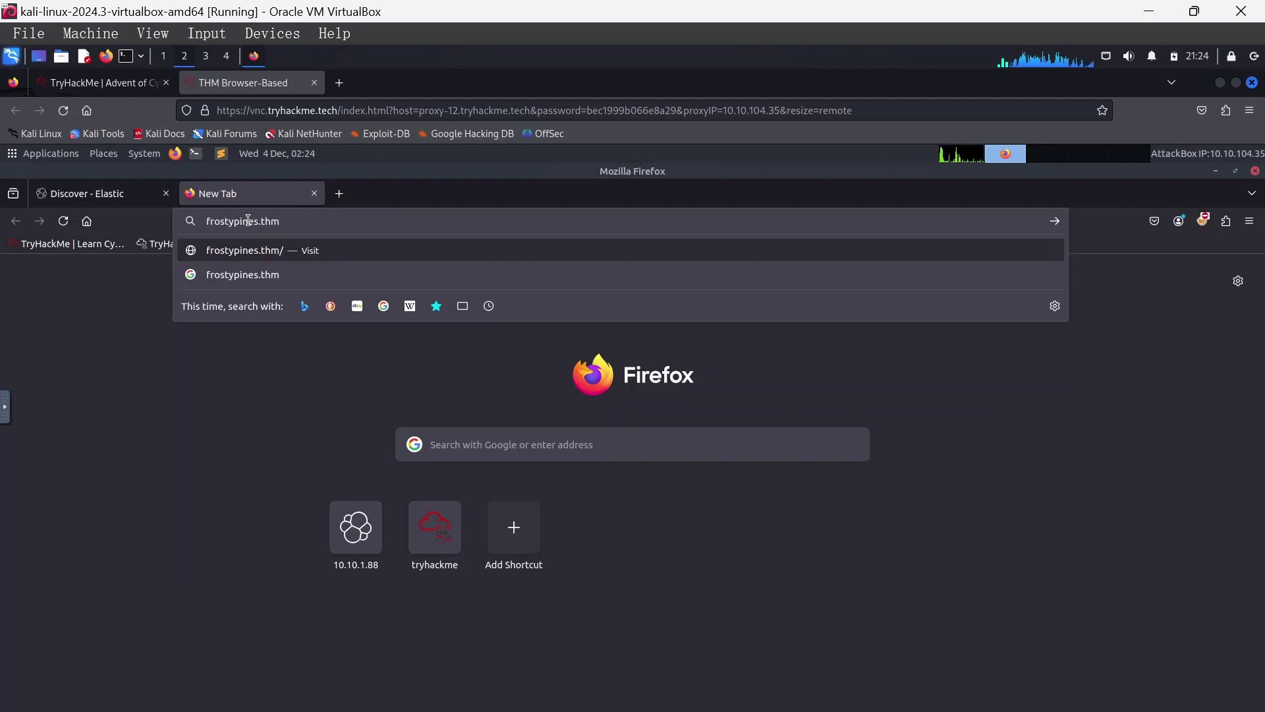
key("Return")
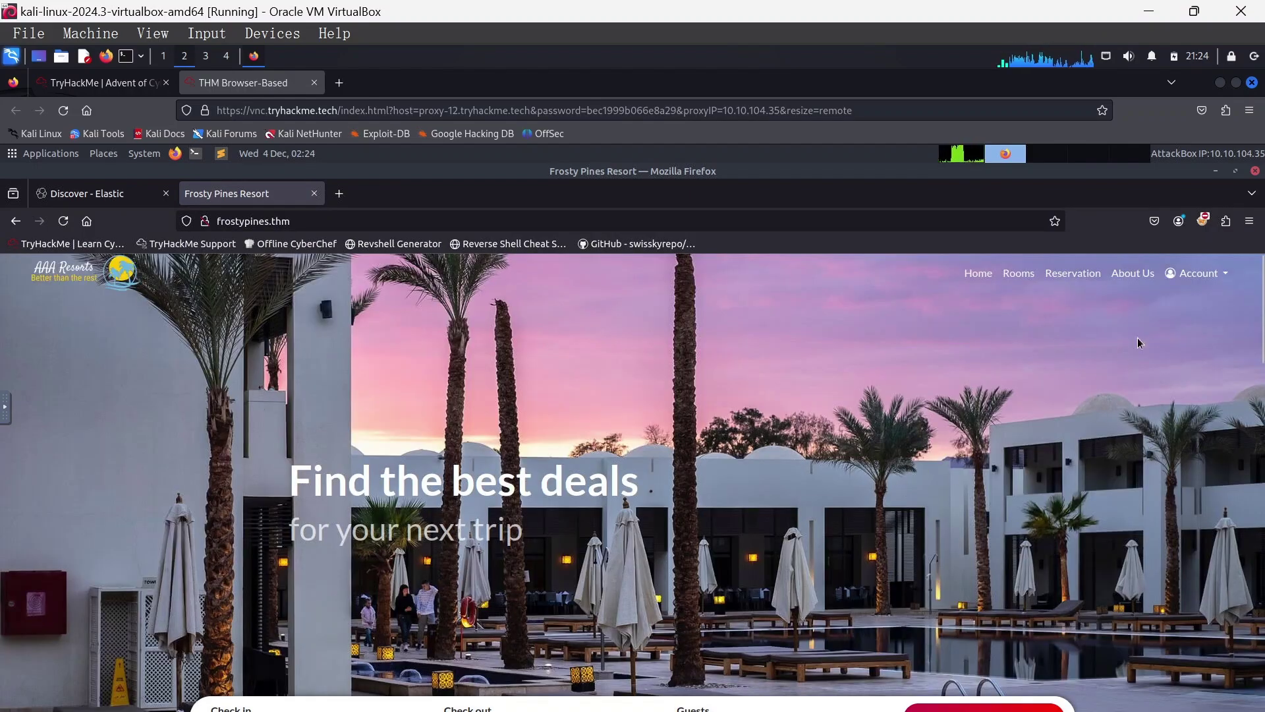
Look over the Frosty Pines Resort home page and open the account login page.
scroll(1209, 273, "down", 1)
scroll(546, 435, "down", 1)
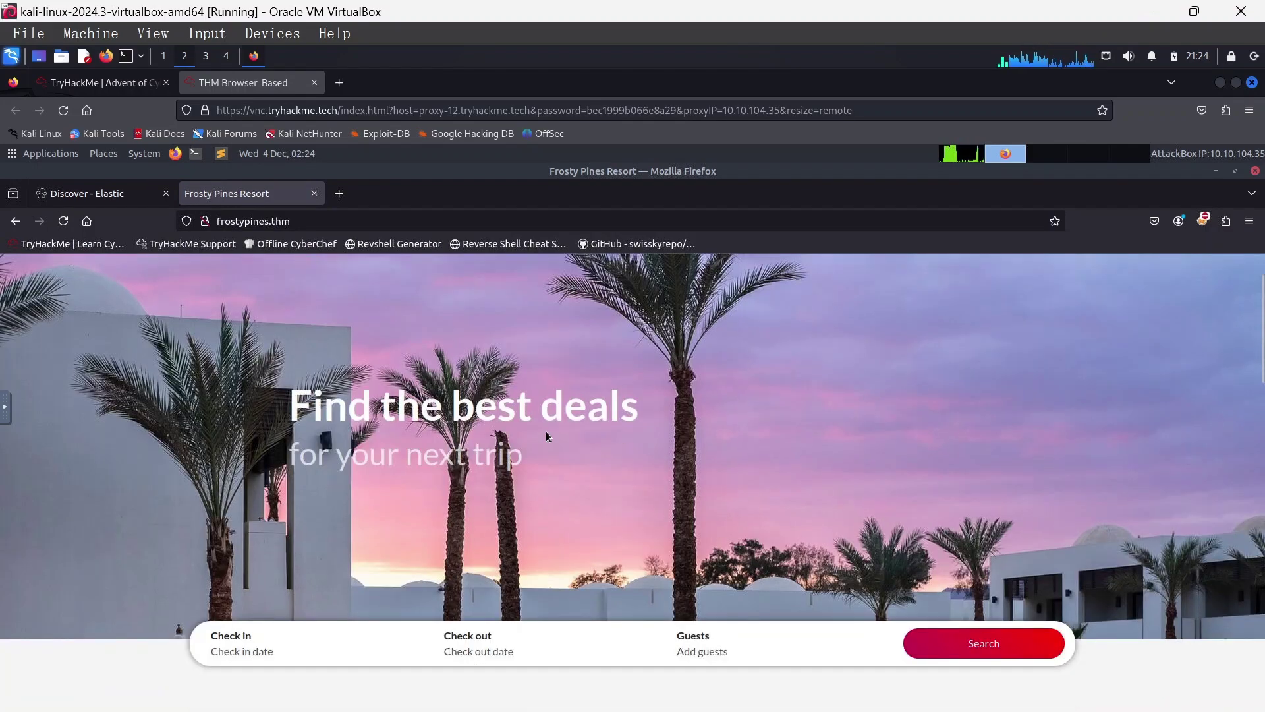
scroll(483, 435, "down", 5)
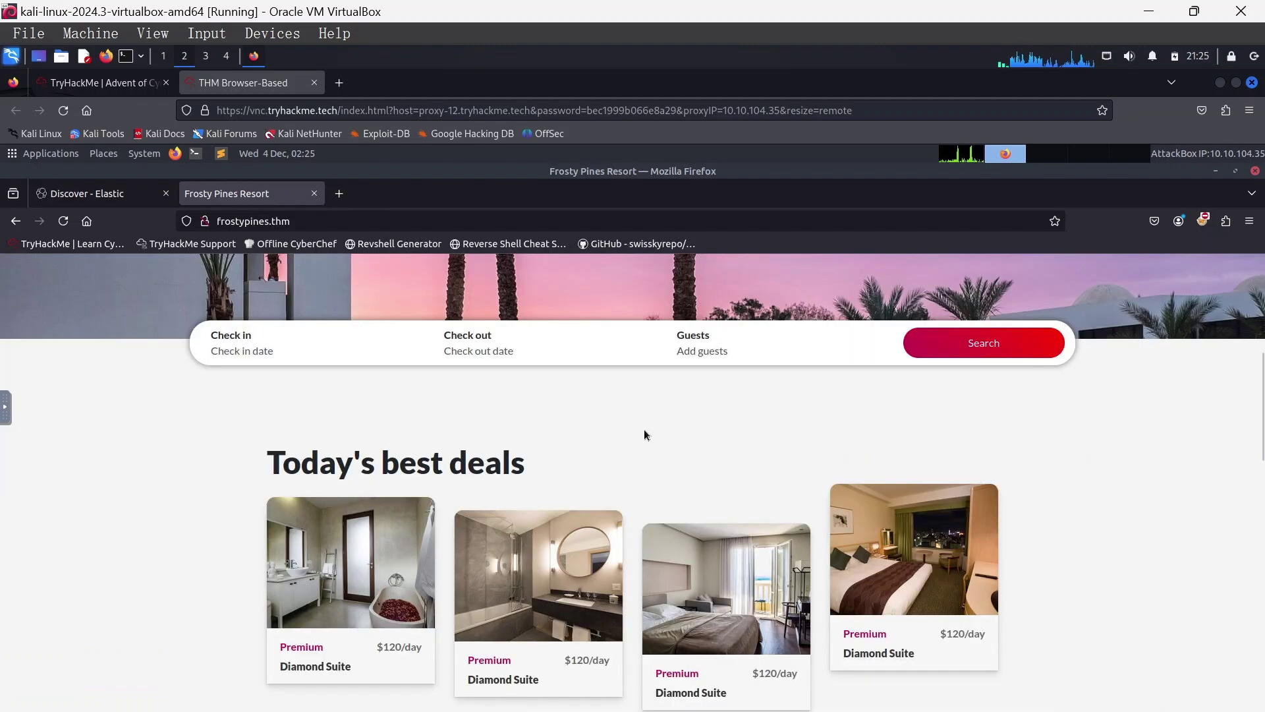
scroll(857, 428, "down", 1)
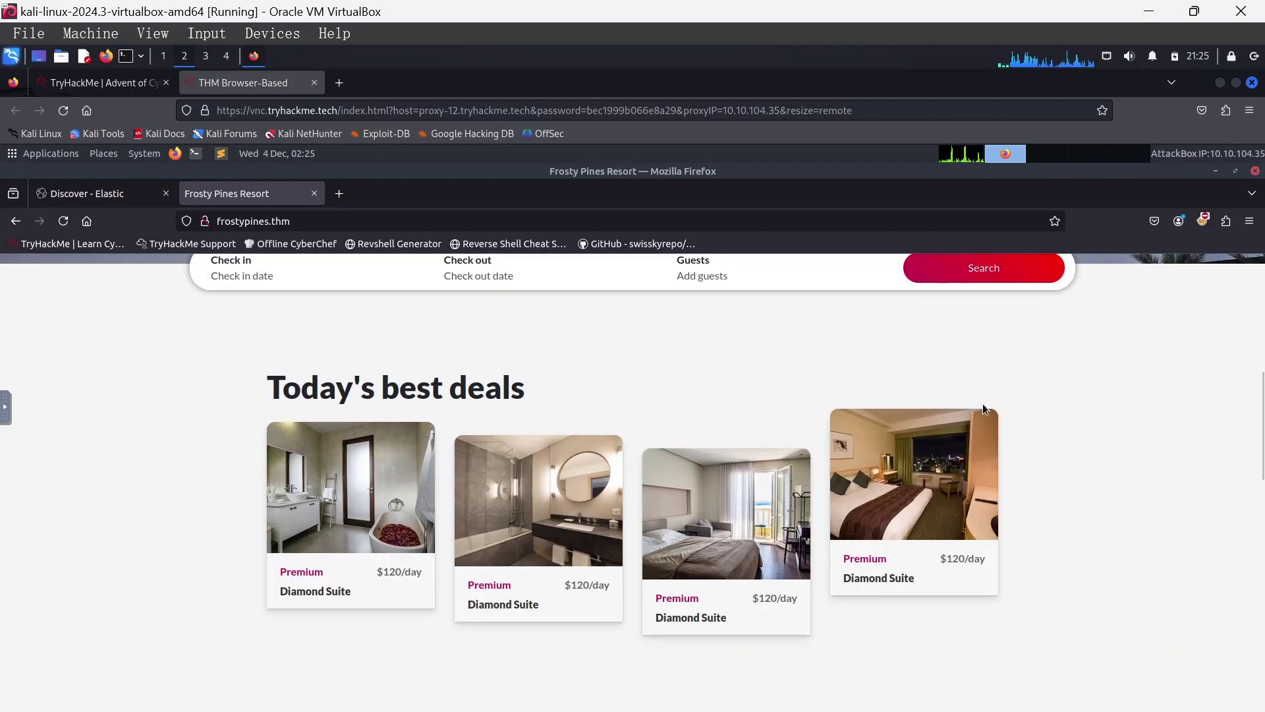
scroll(1035, 376, "up", 1)
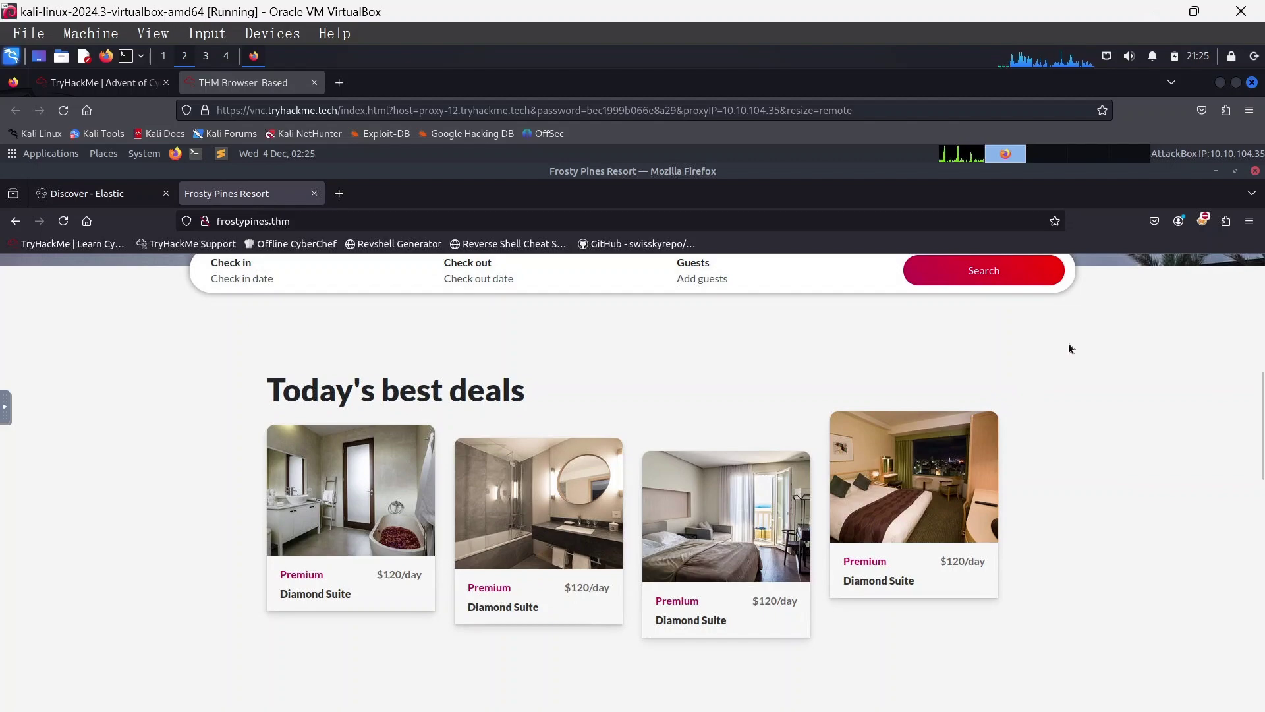
scroll(1086, 321, "up", 6)
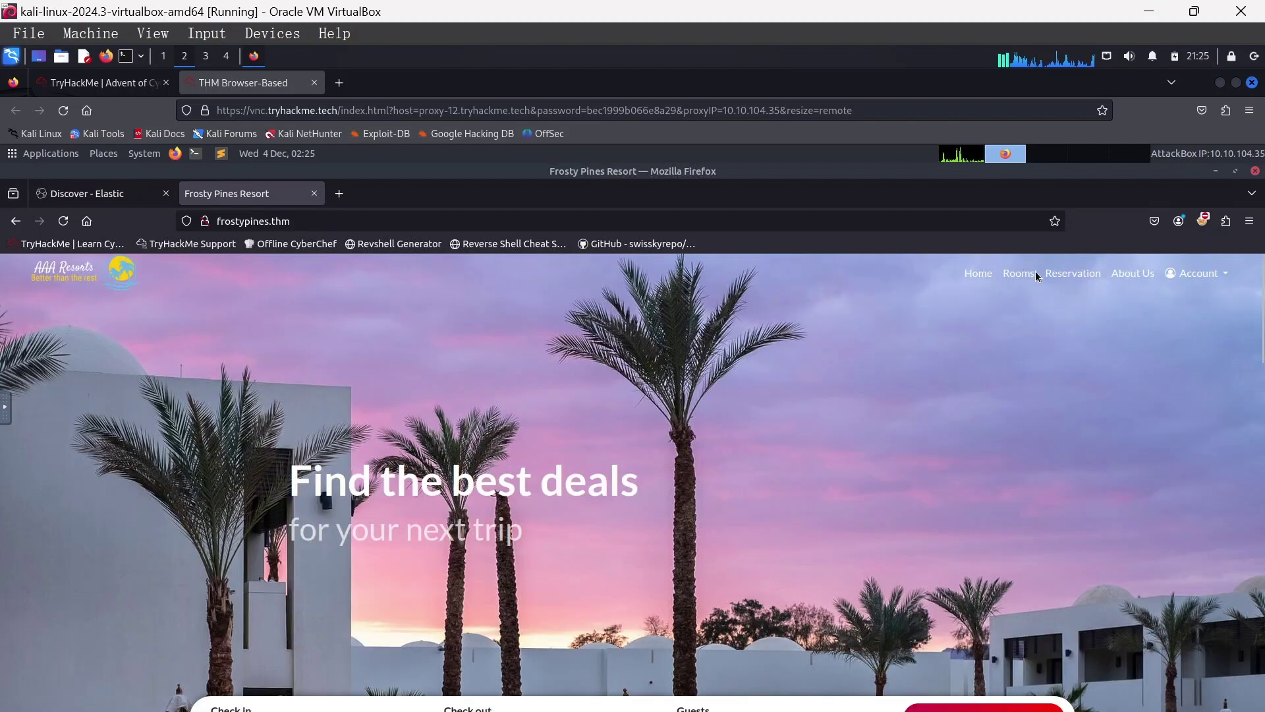
left_click(1199, 279)
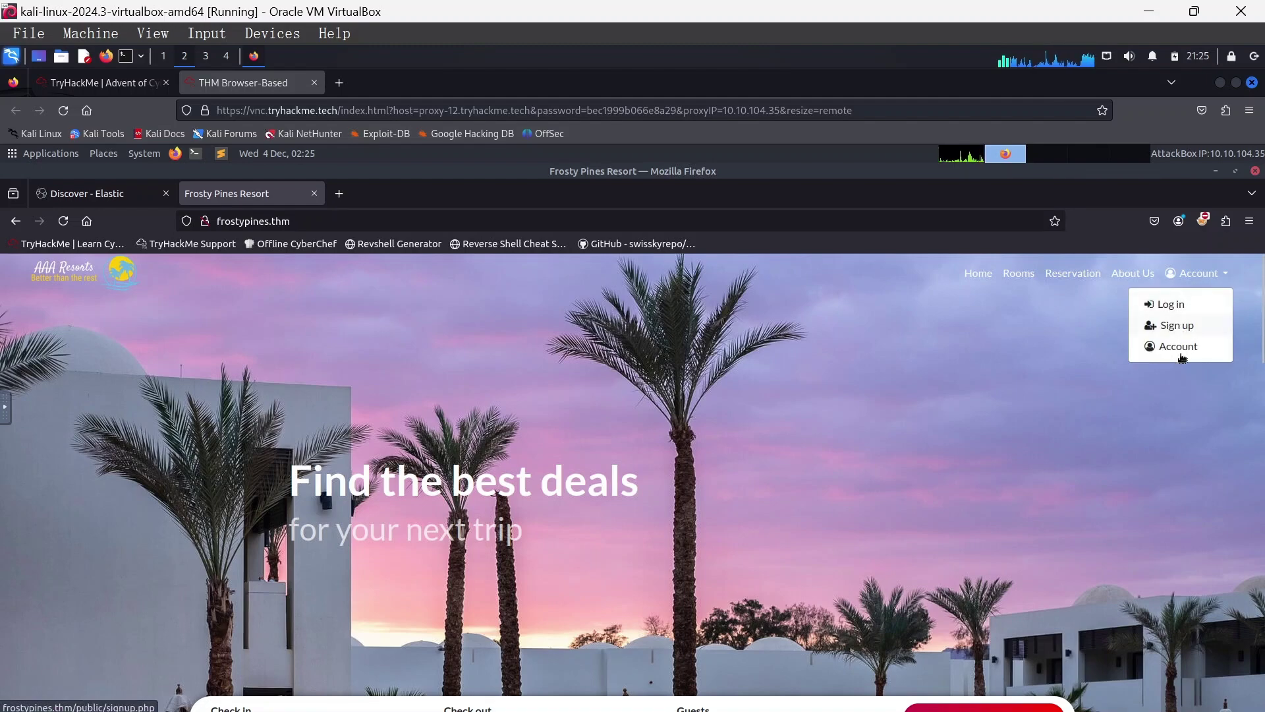
left_click(1176, 305)
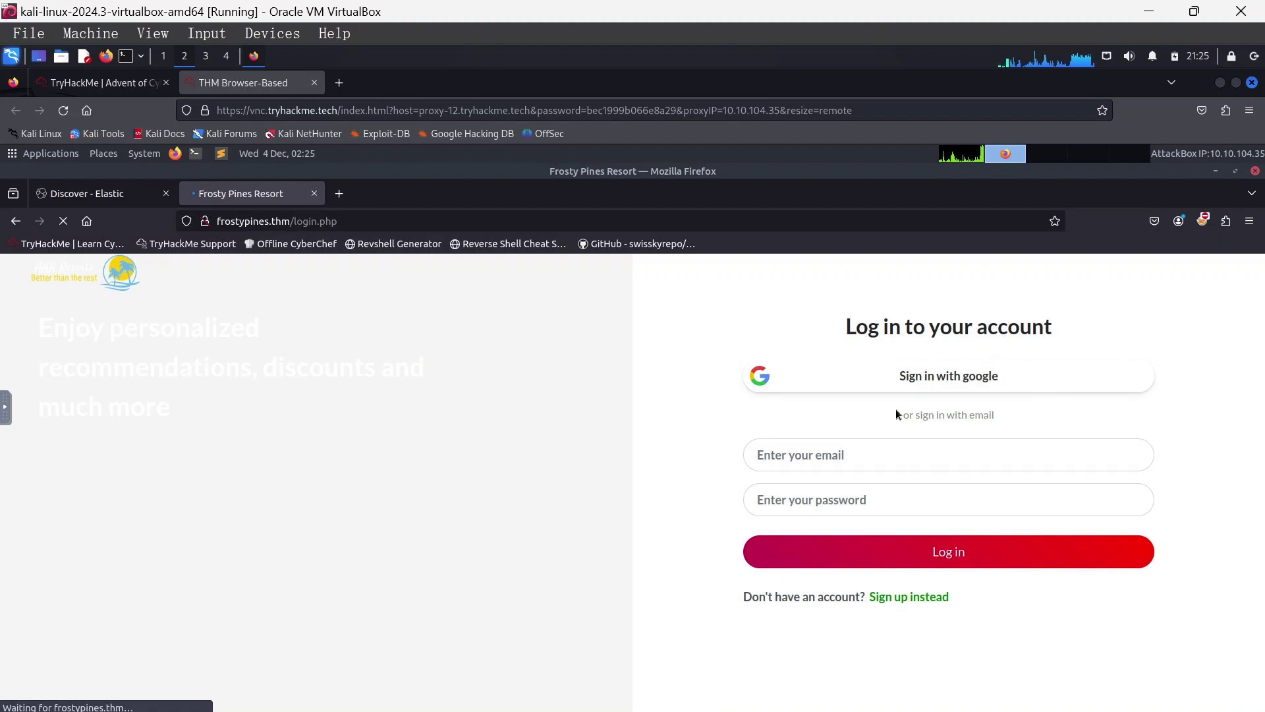
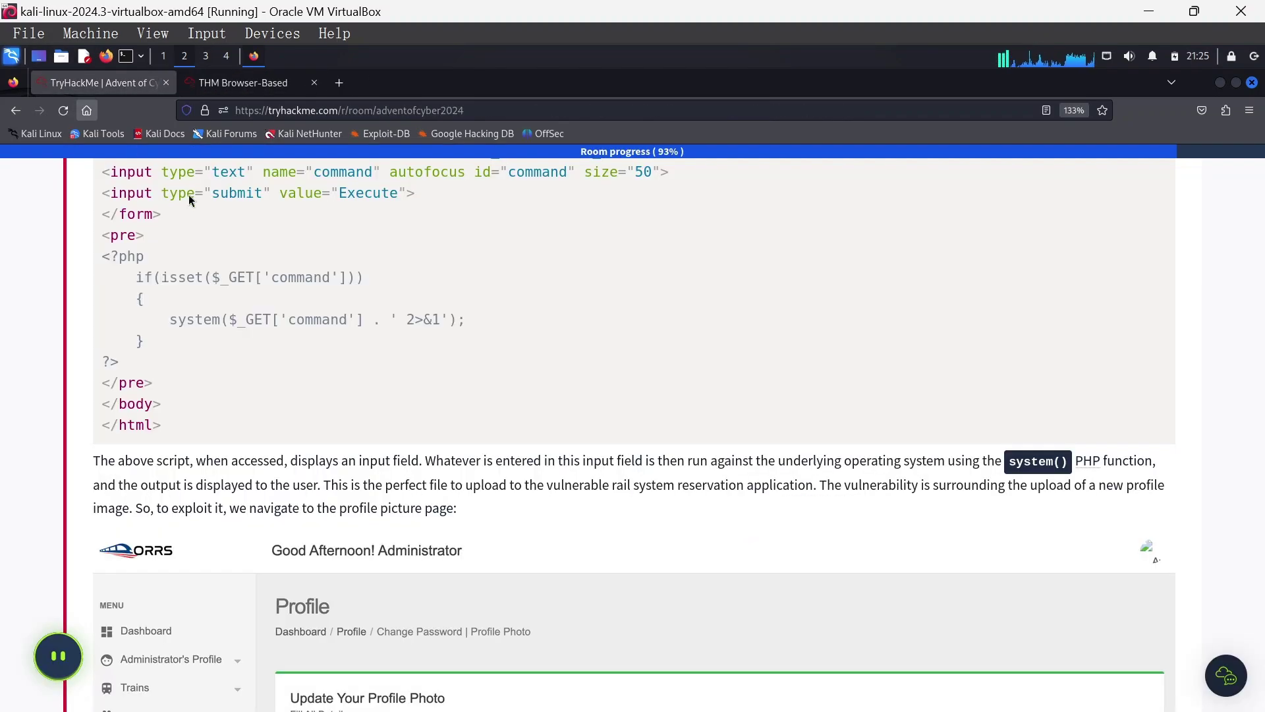
Consult the TryHackMe task's table of weak and default usernames and passwords for the Frosty Pines Resort login.
scroll(190, 200, "up", 15)
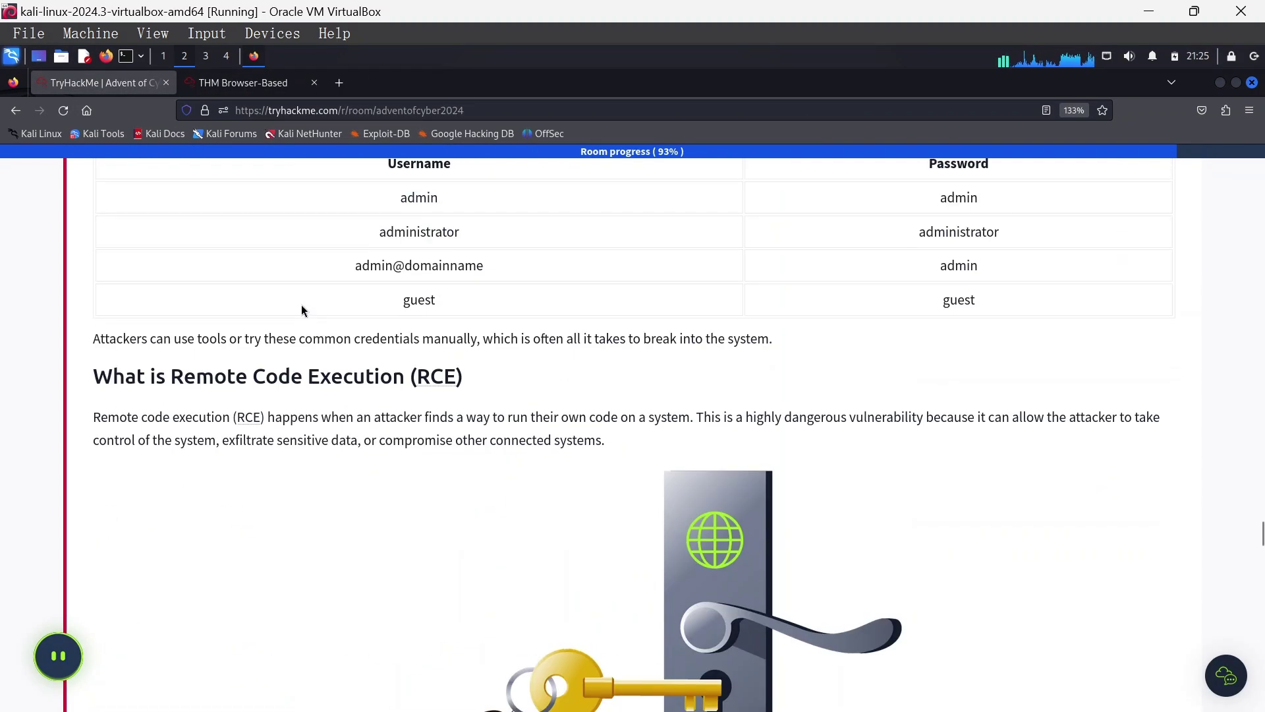
scroll(302, 309, "up", 5)
scroll(301, 307, "down", 1)
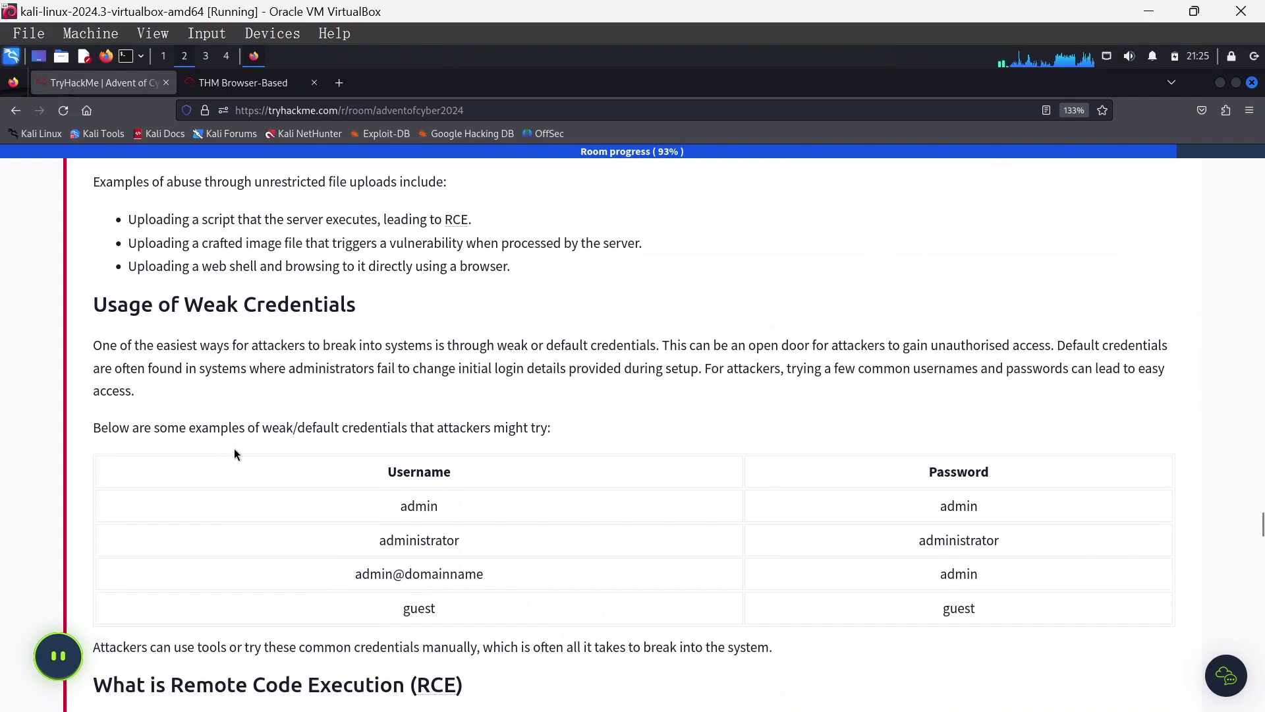
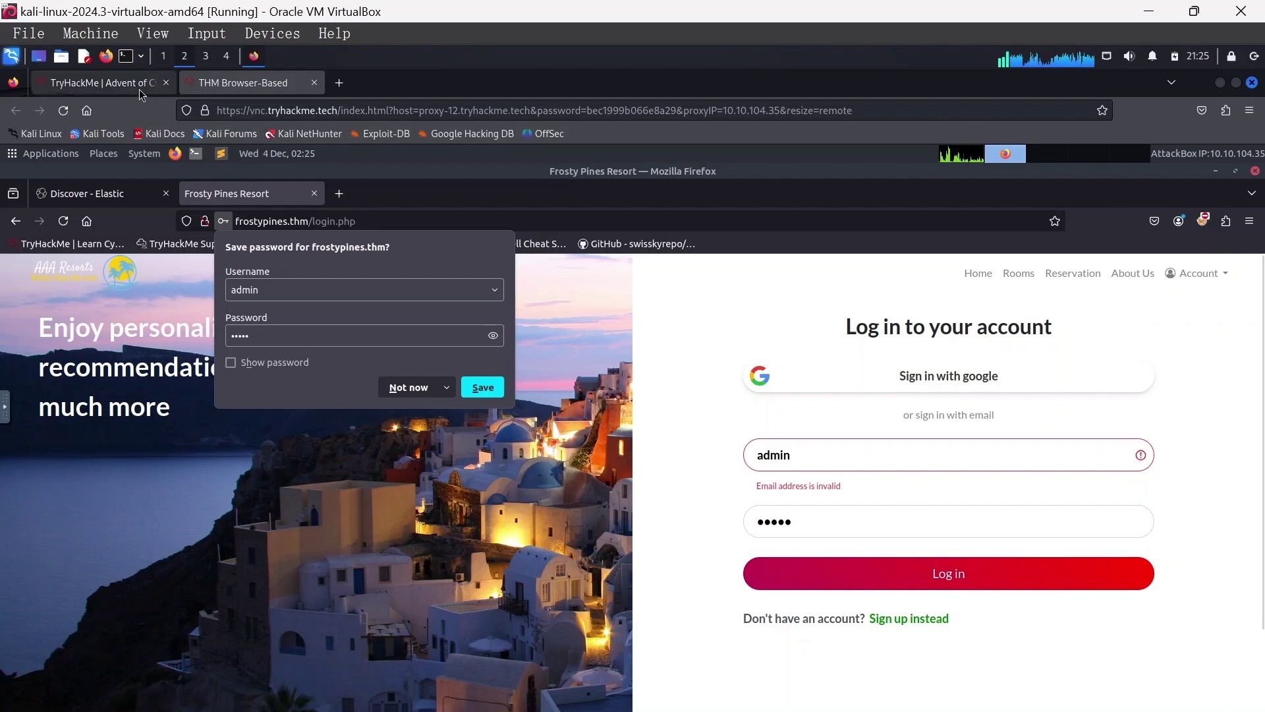
left_click(139, 90)
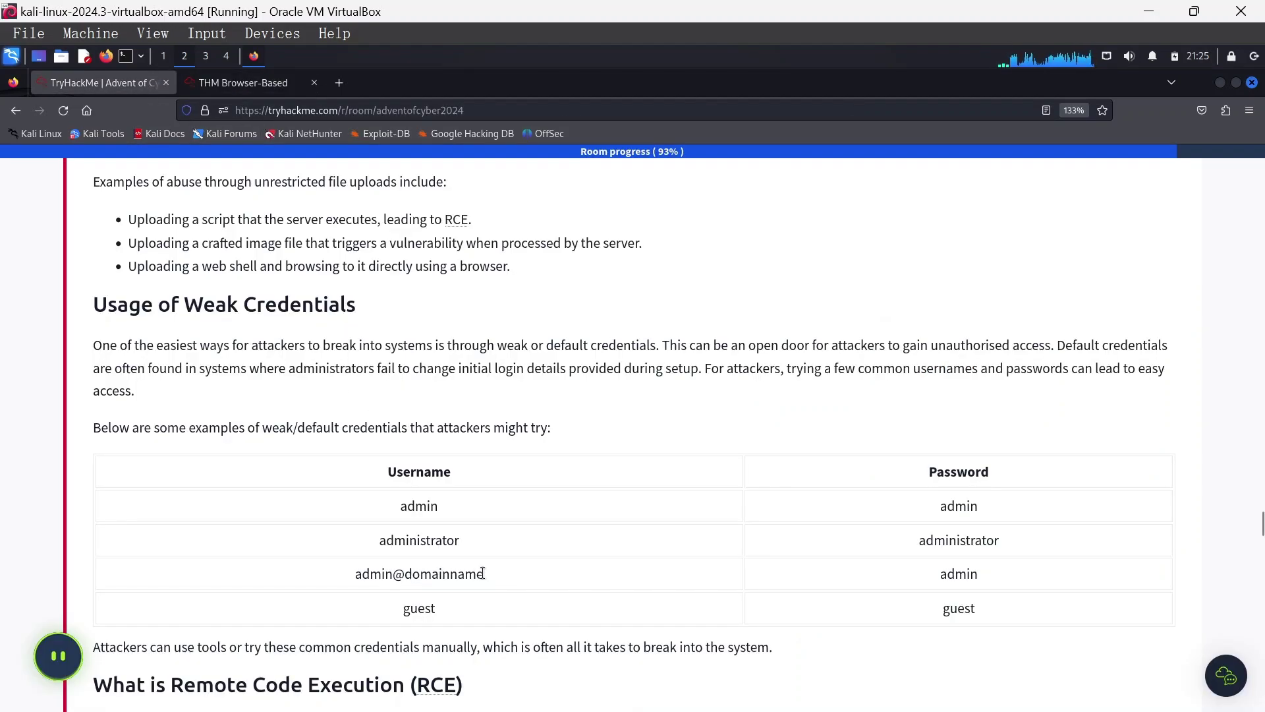
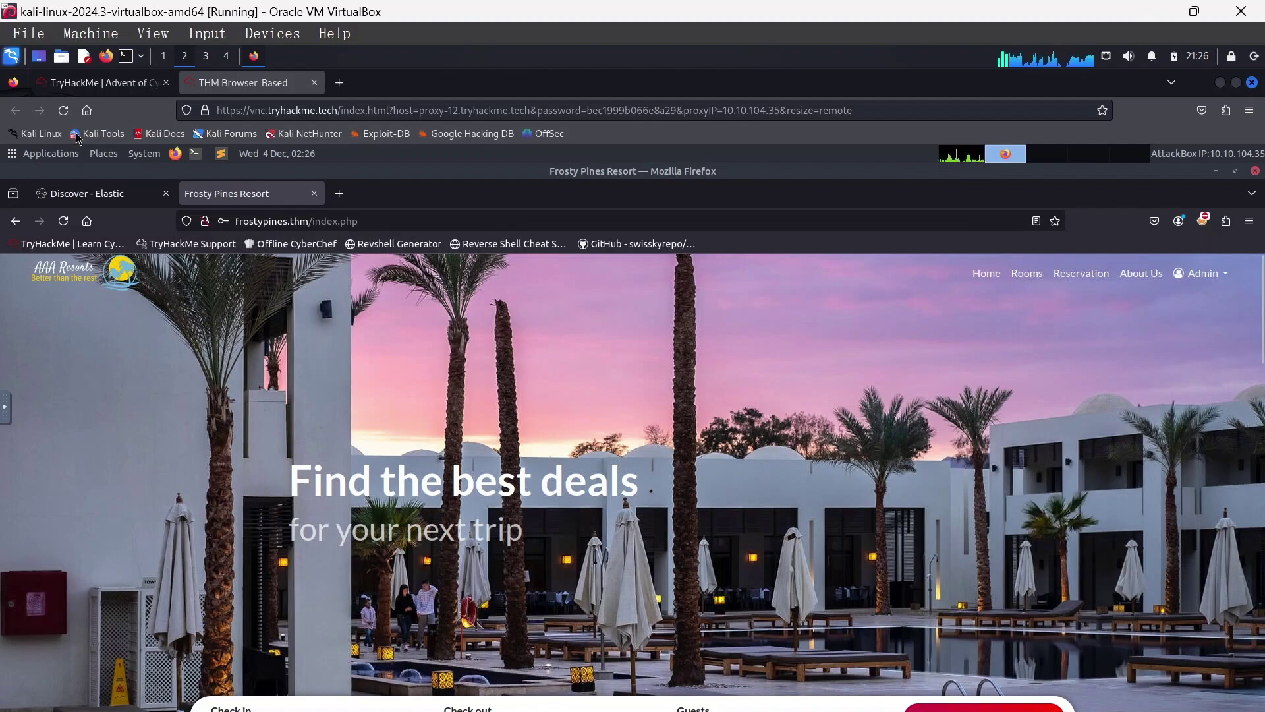
left_click(97, 83)
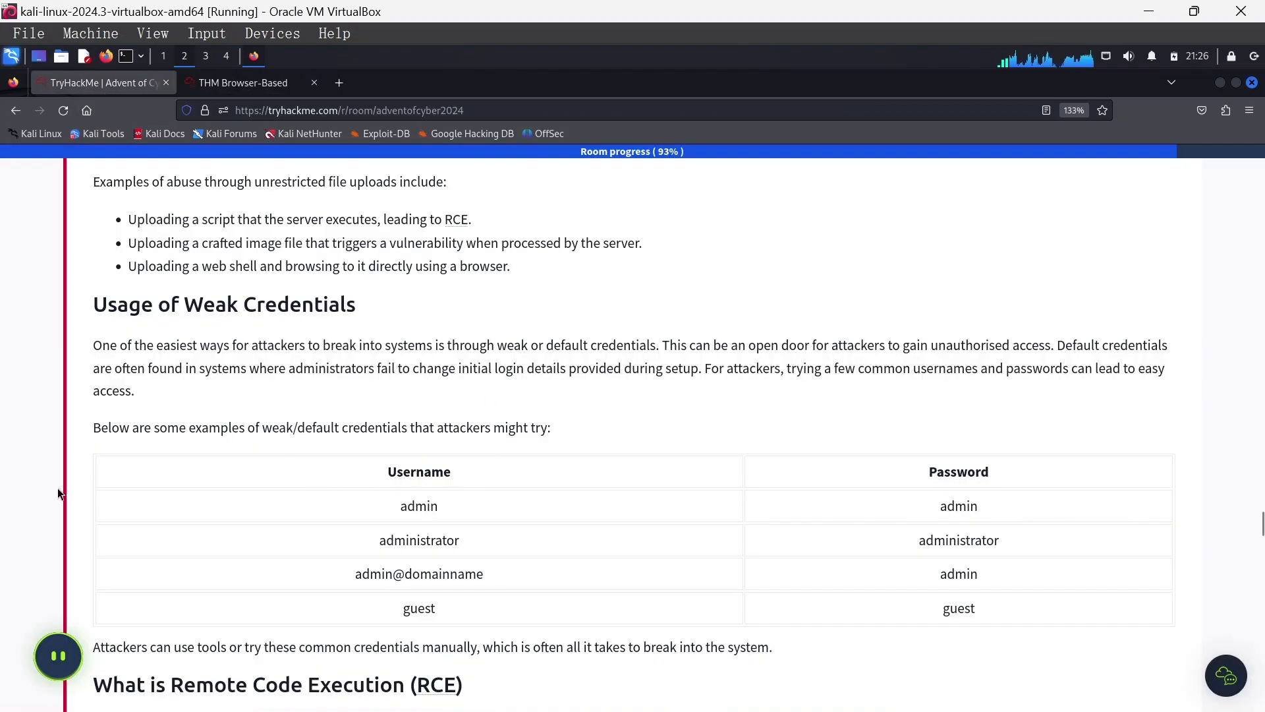
Return to the AttackBox, open the Frosty Pines admin area, view its room list, and open the form for adding a room.
left_click(241, 82)
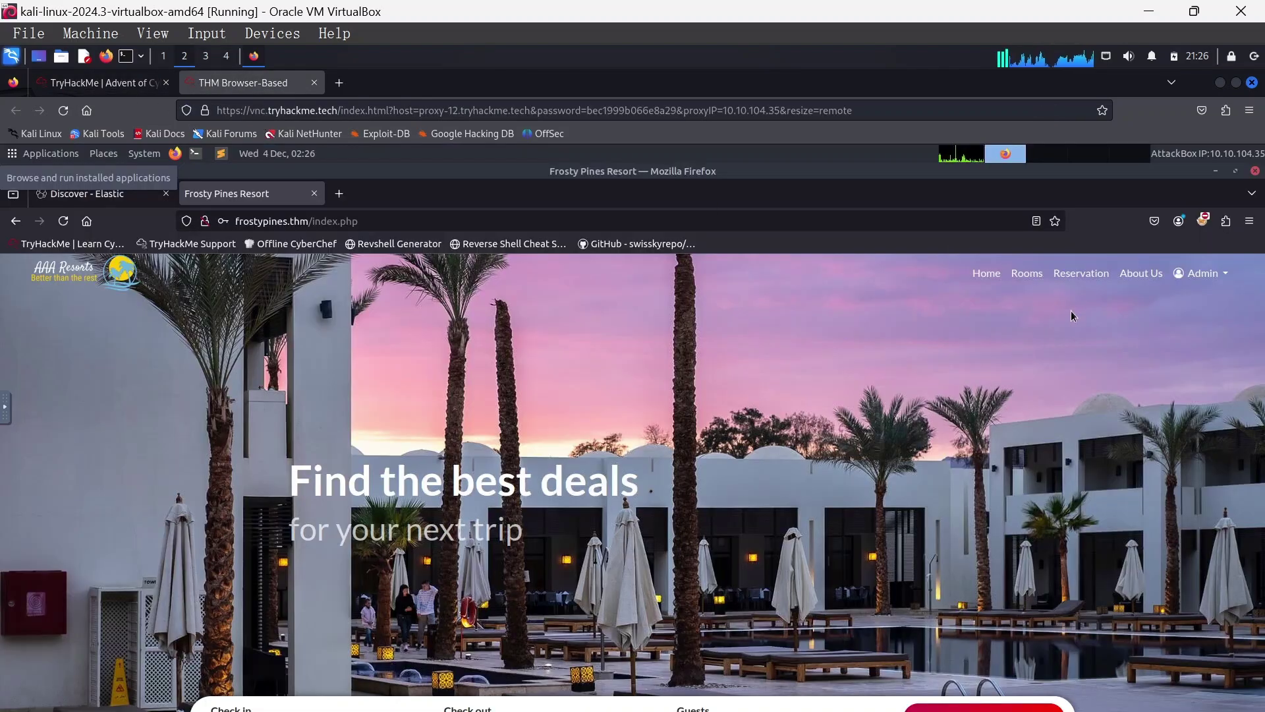
left_click(1195, 277)
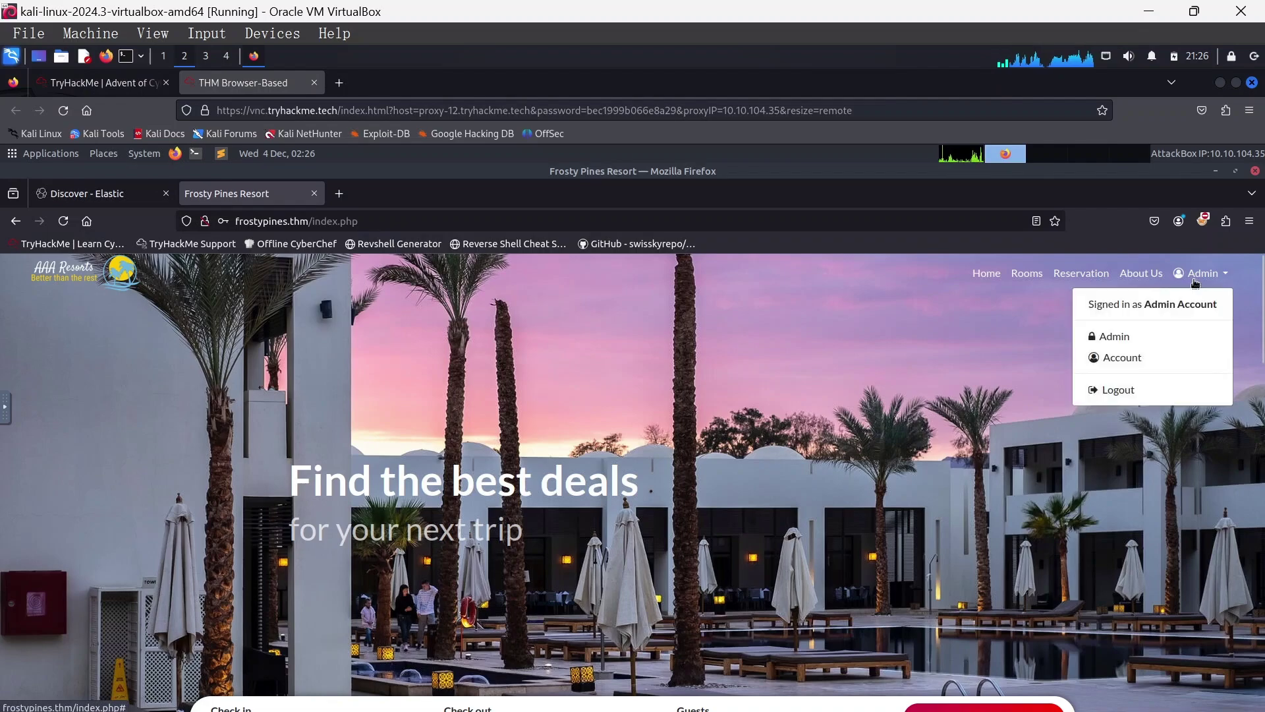
left_click(1116, 338)
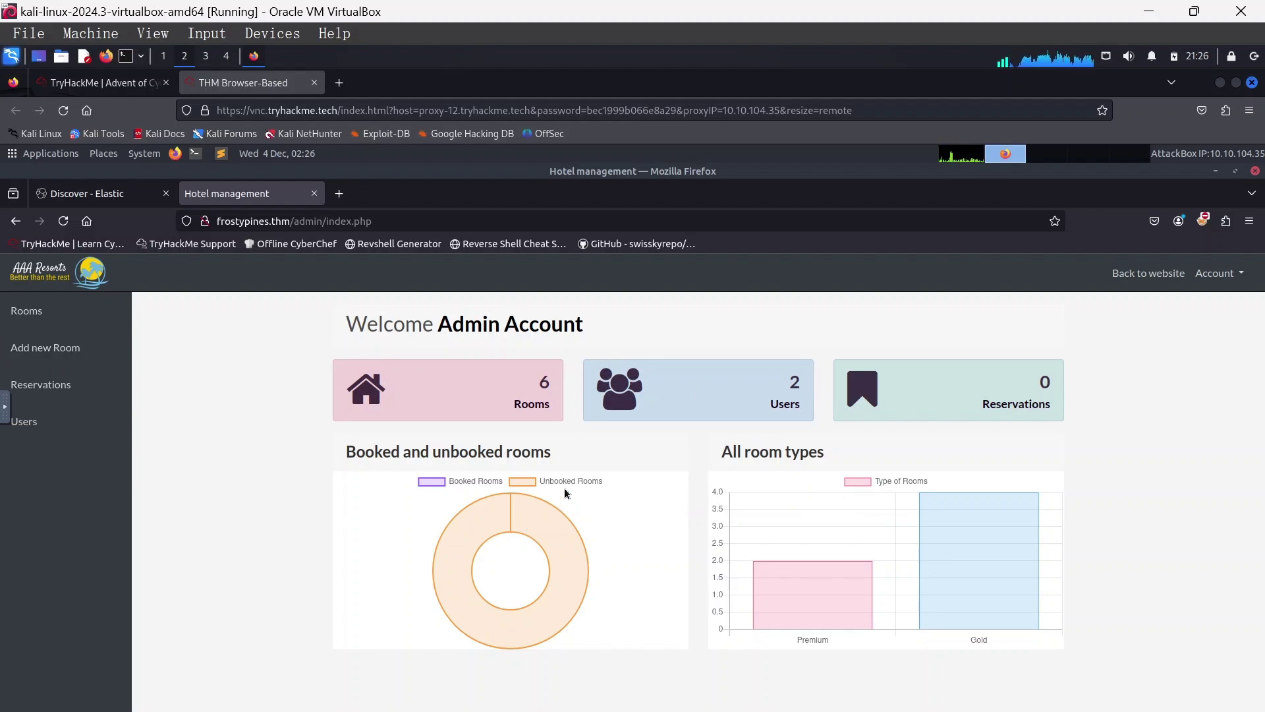
left_click(27, 316)
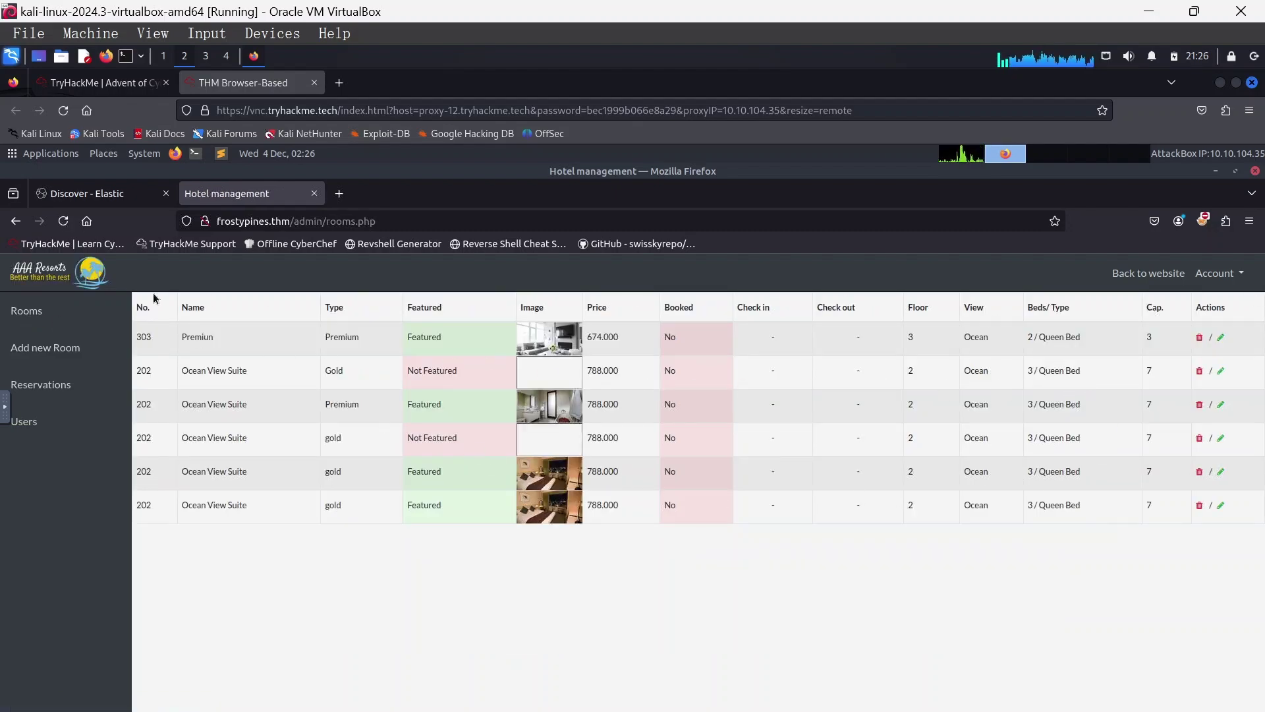
left_click(29, 356)
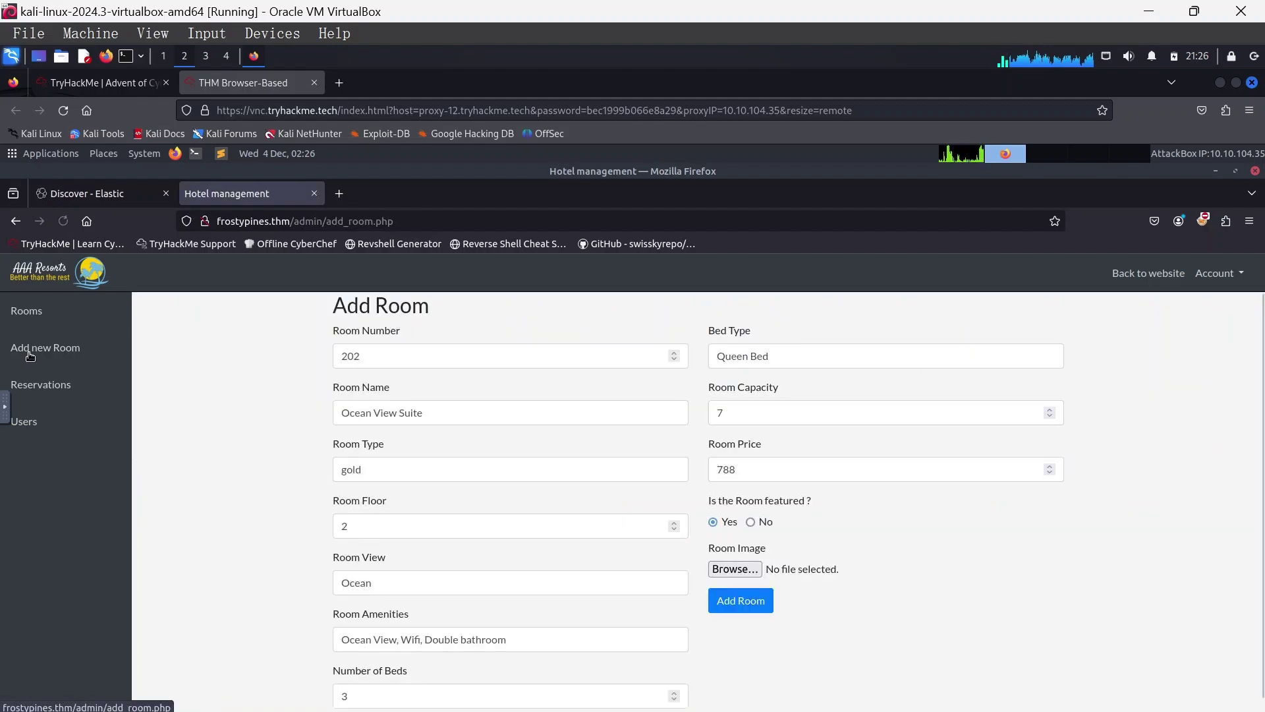
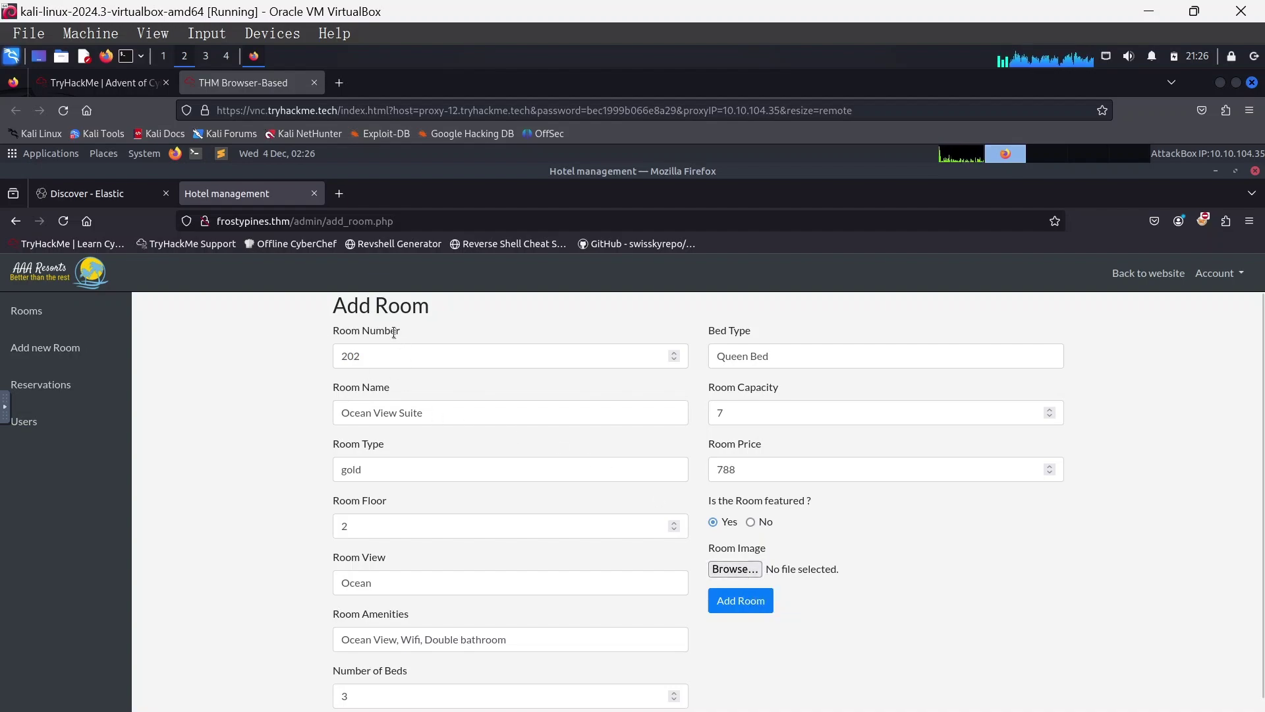
Set the new room's number to 111222 and its name to Hacker Red.
double_click(385, 358)
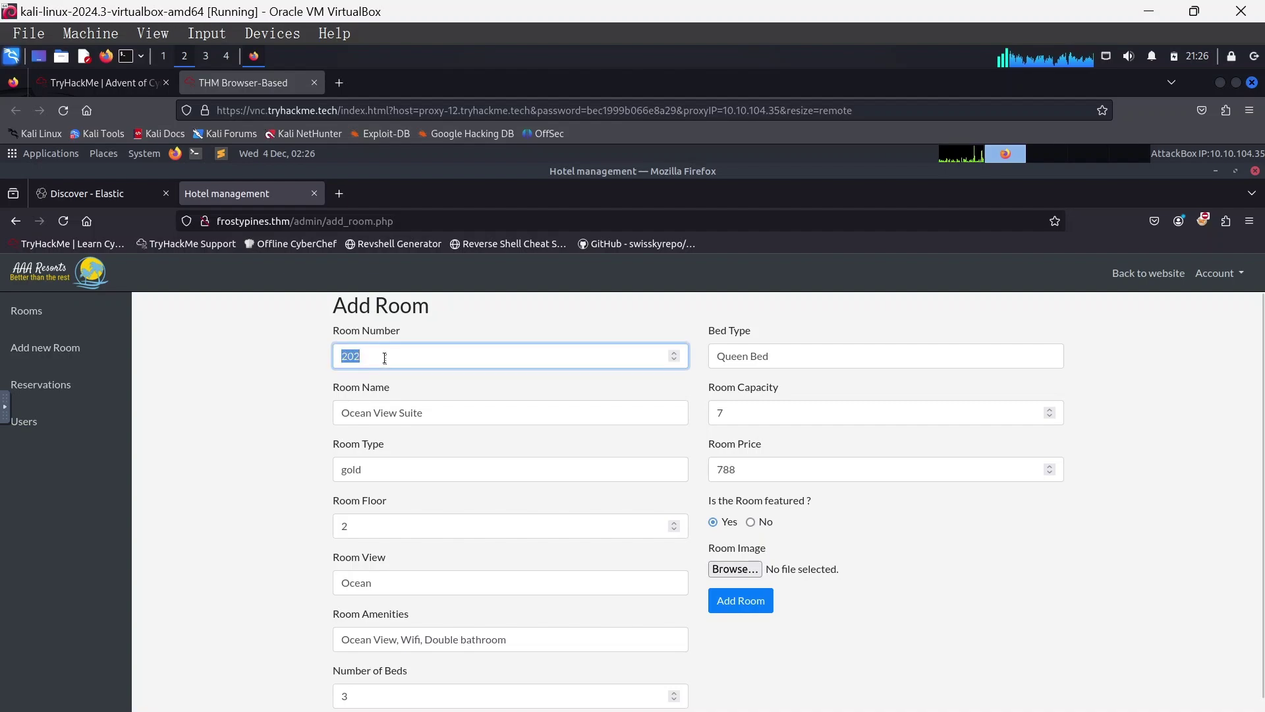
type("111222")
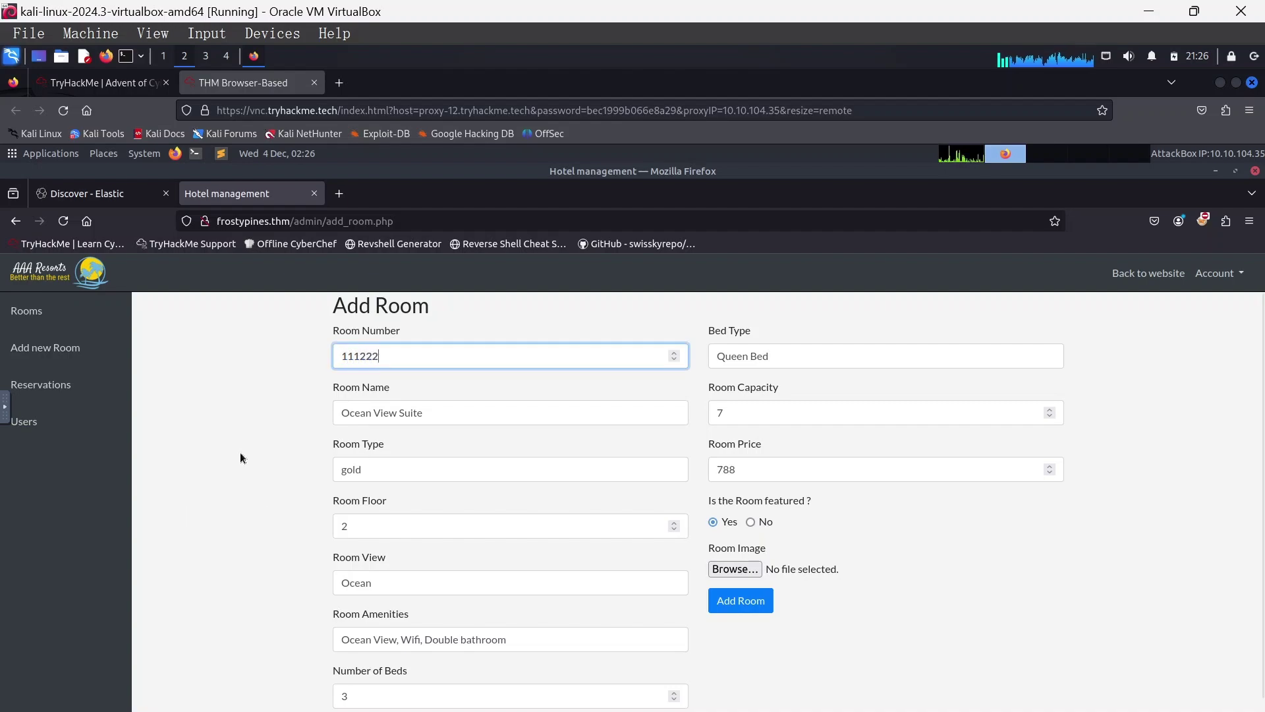
triple_click(405, 413)
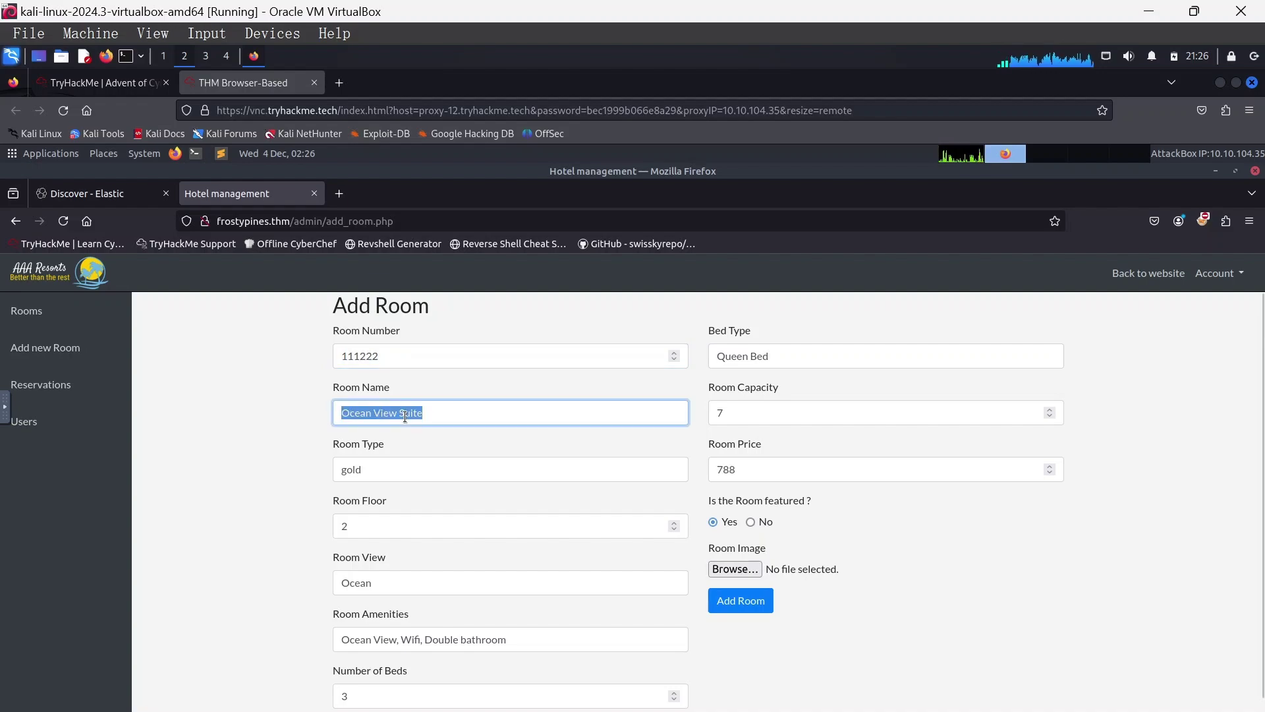
type("Haxck")
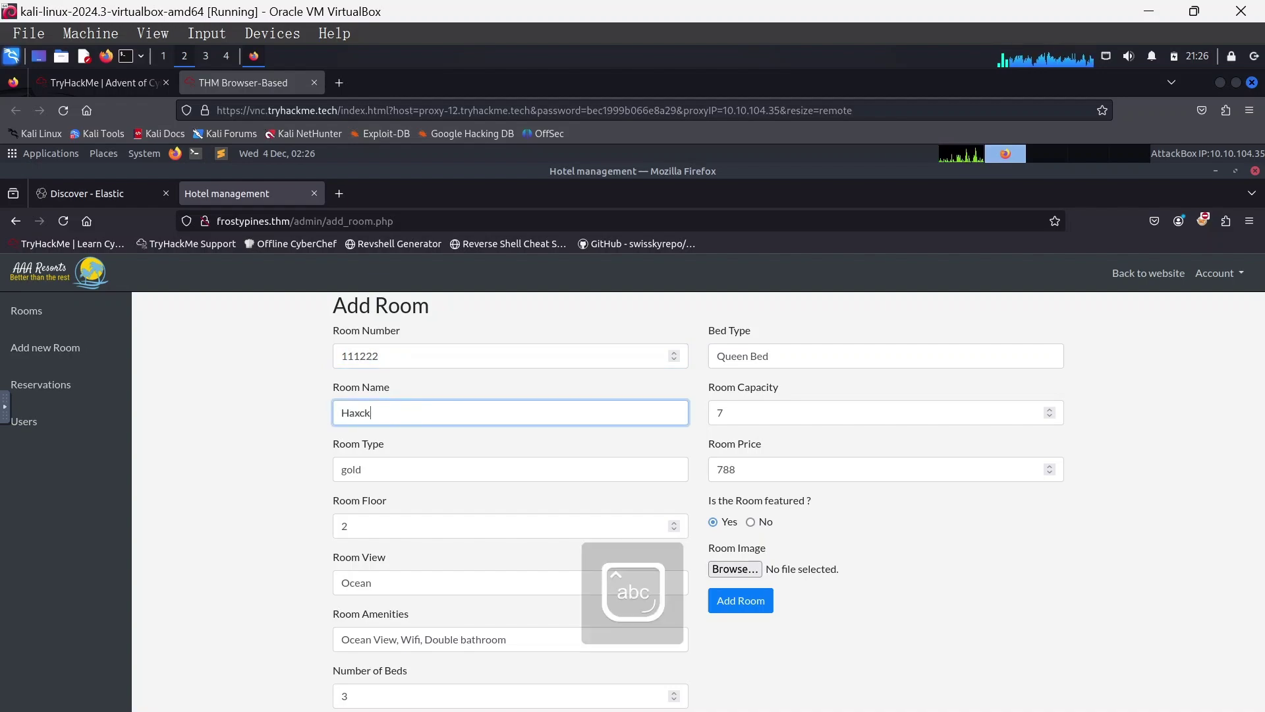
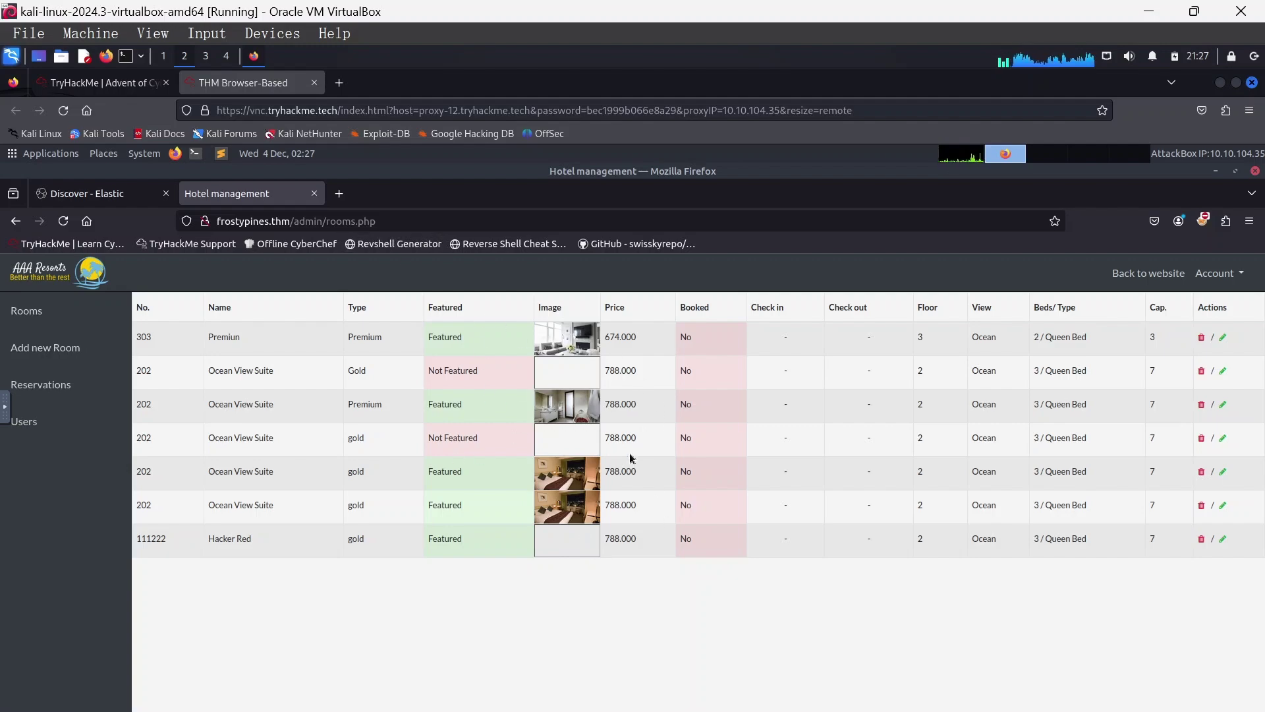
Copy the image link of the Hacker Red room and open it in a new tab of the AttackBox's Firefox.
right_click(566, 536)
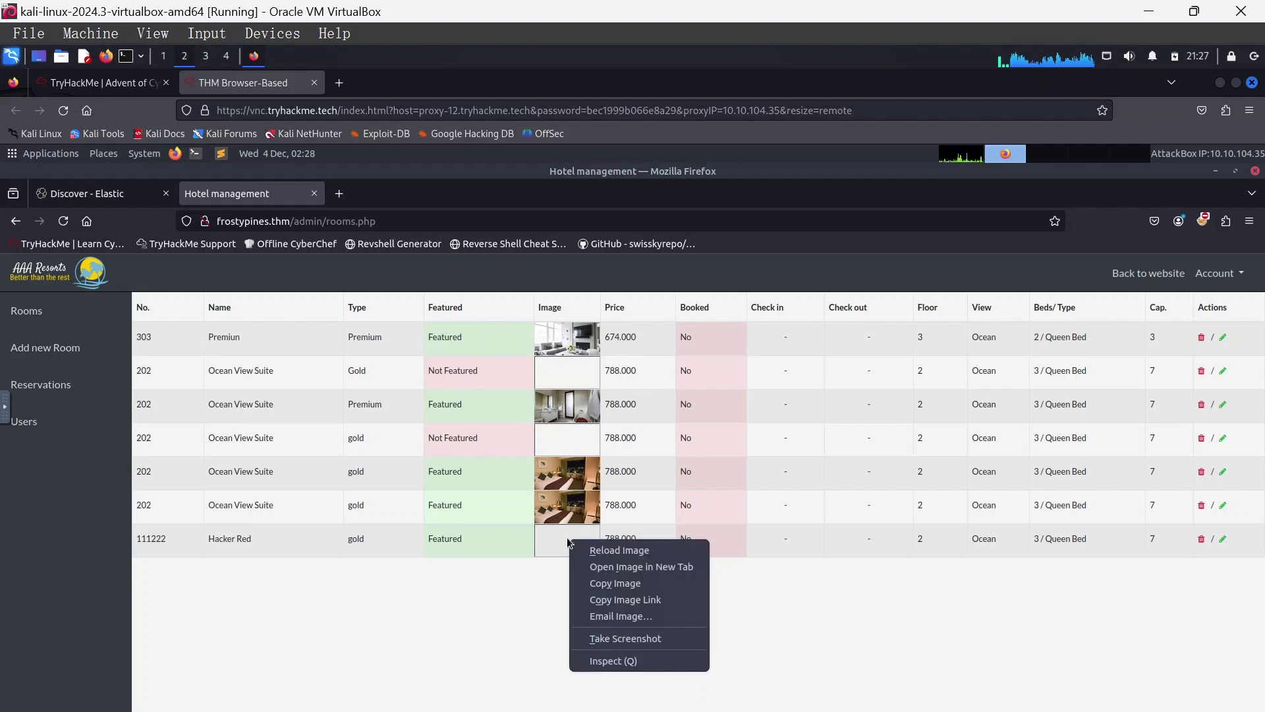
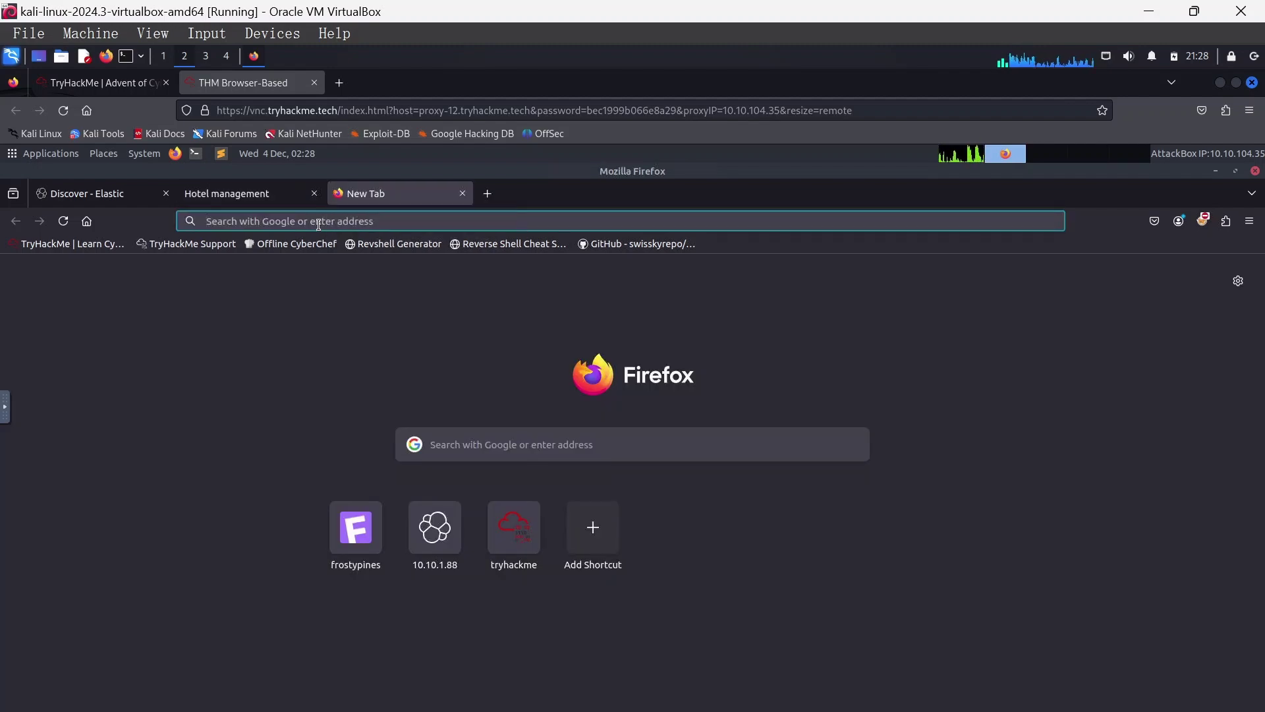
right_click(319, 224)
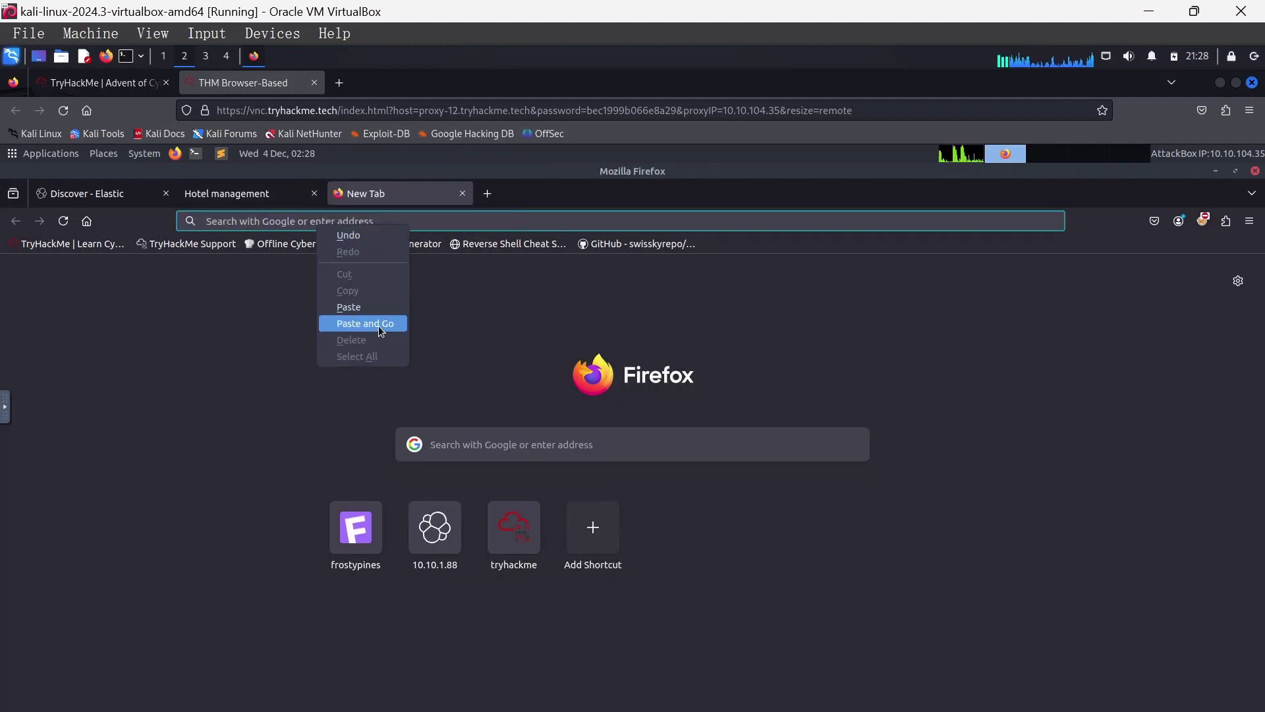
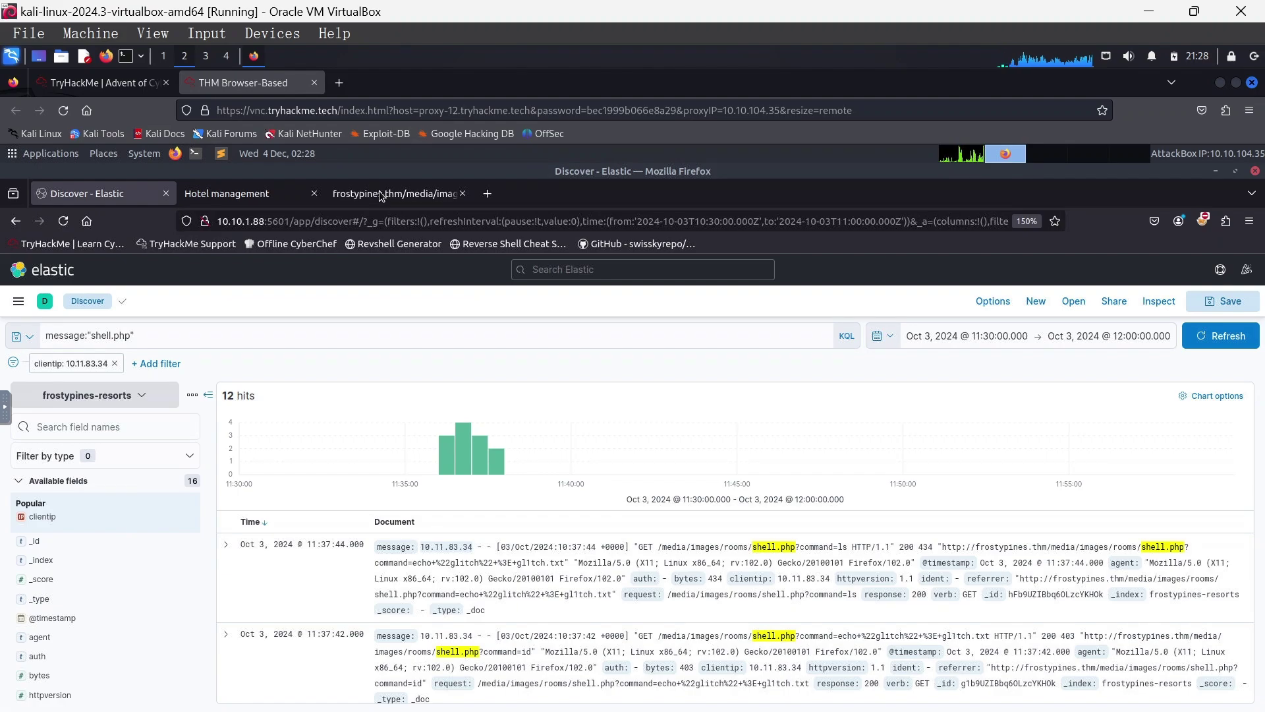
In the TryHackMe room, submit THM{Gl1tch_Was_H3r3} as the contents of flag.txt and mark the advanced ELK queries item complete.
left_click(119, 83)
scroll(480, 535, "down", 5)
scroll(479, 534, "down", 20)
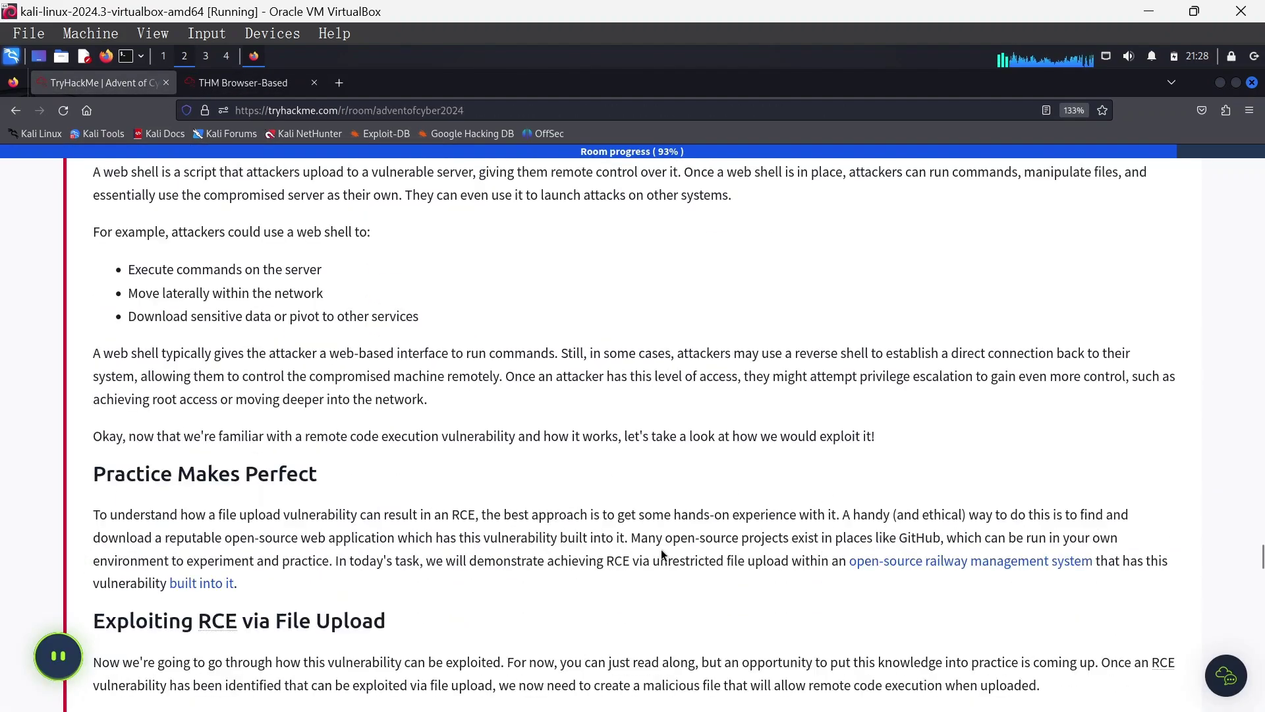
scroll(345, 520, "down", 20)
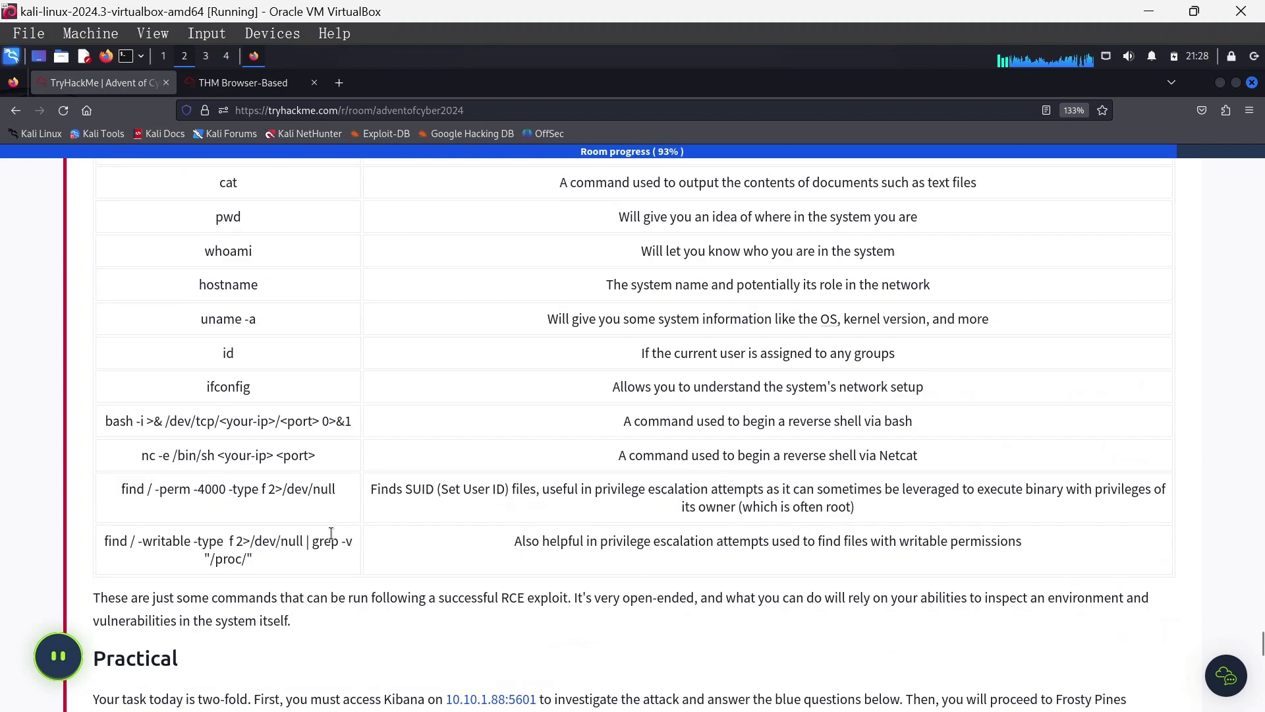
scroll(311, 548, "down", 2)
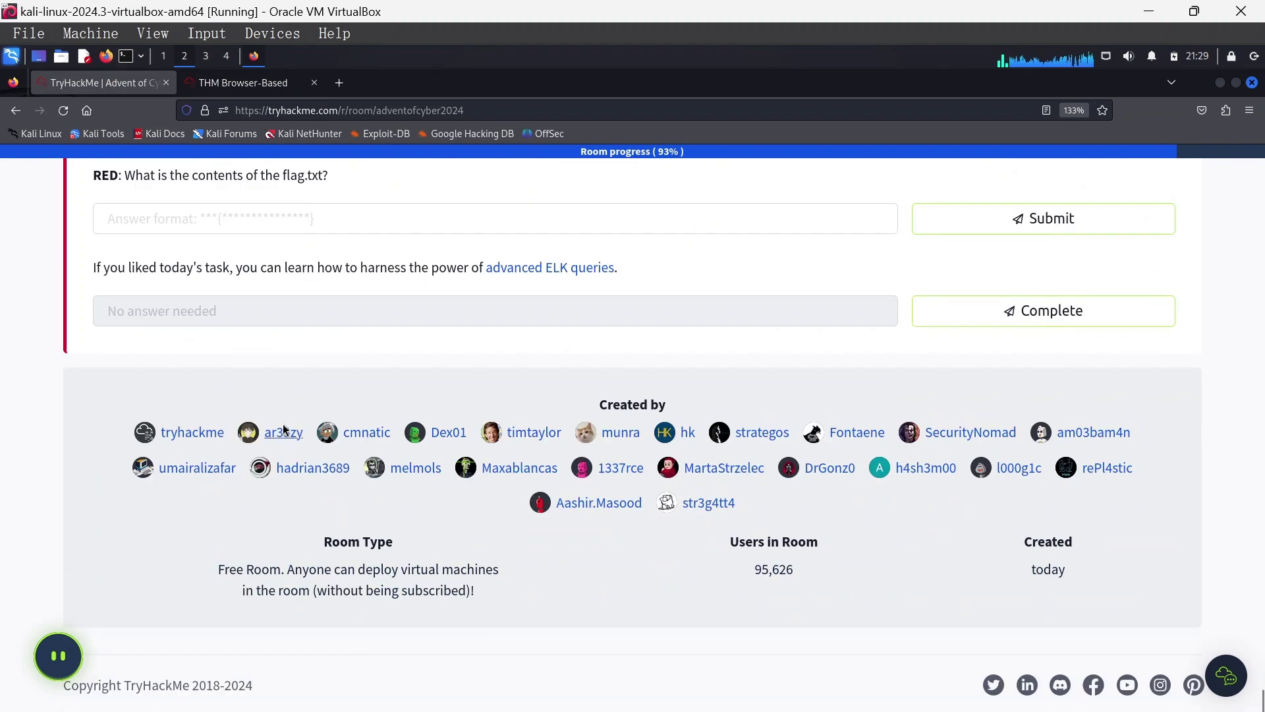
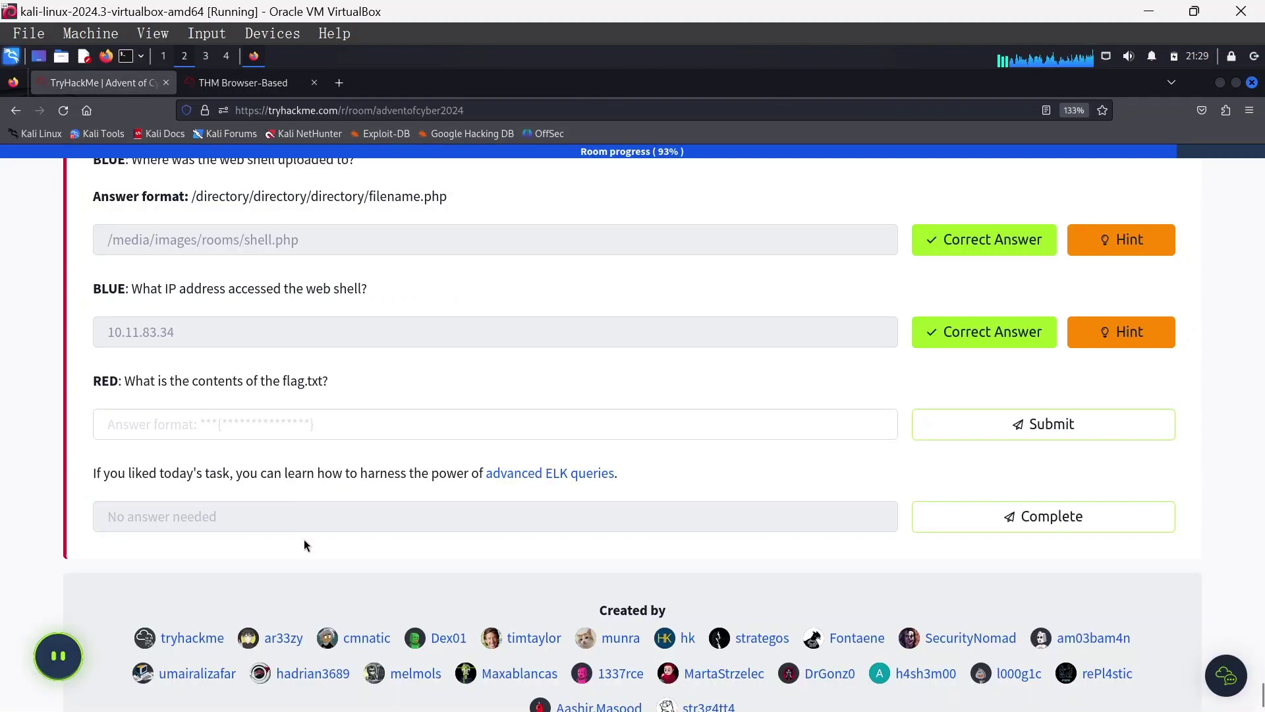
right_click(273, 423)
left_click(309, 508)
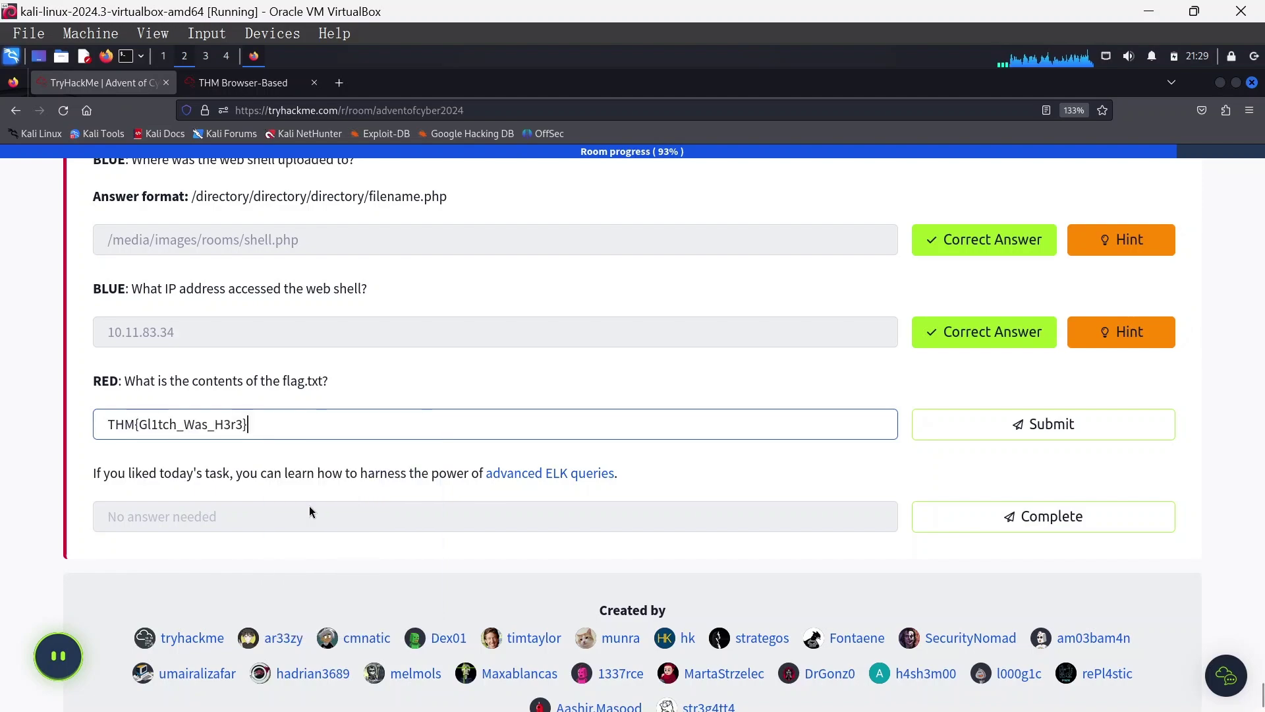
left_click(1015, 415)
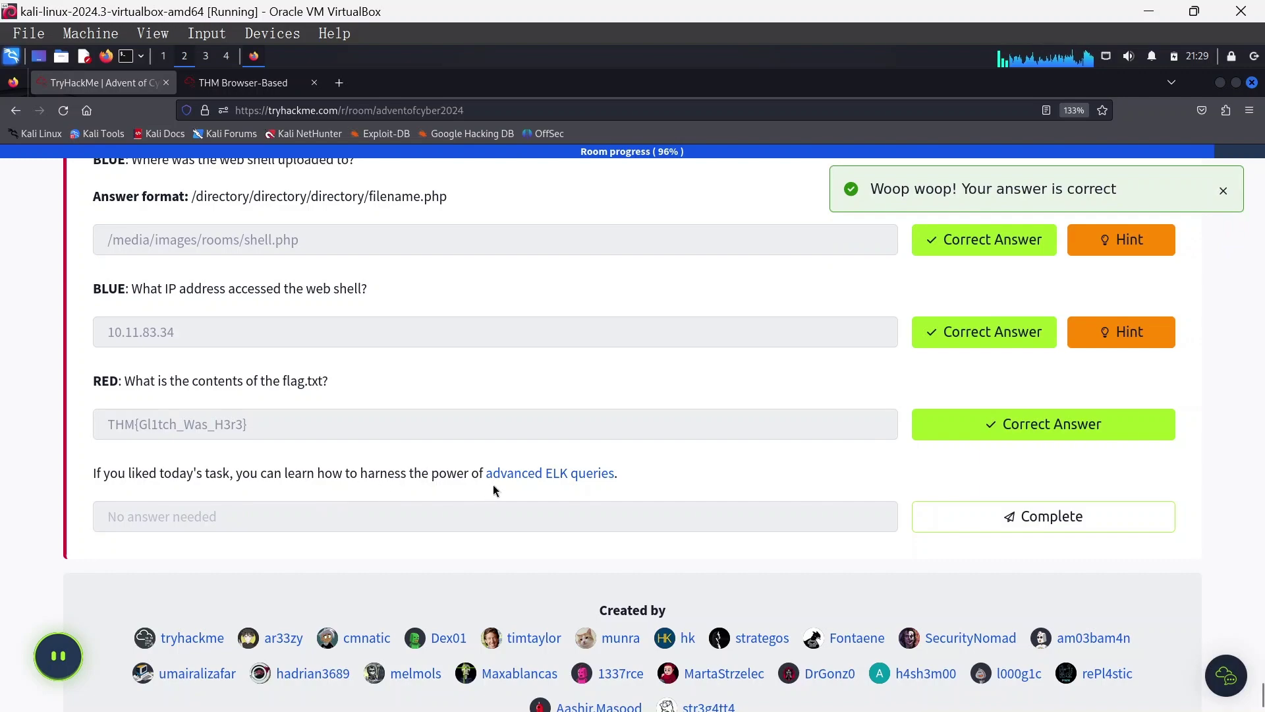
left_click(968, 516)
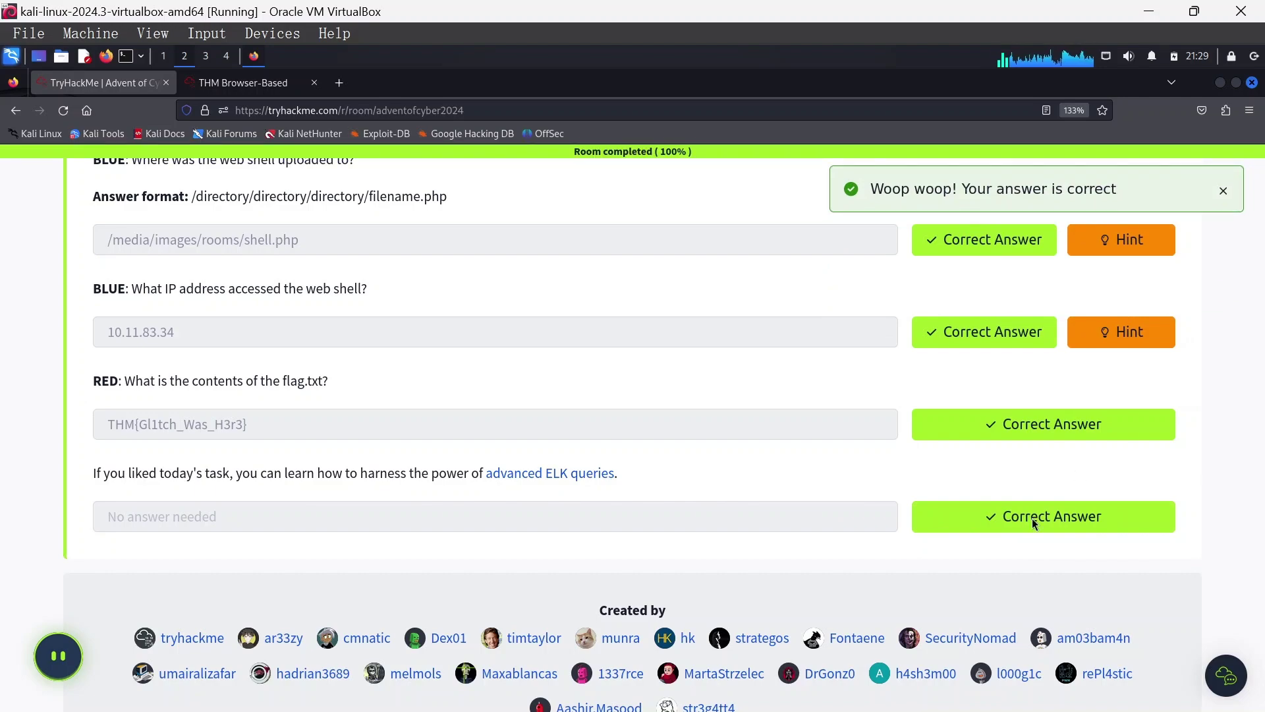
scroll(732, 598, "up", 20)
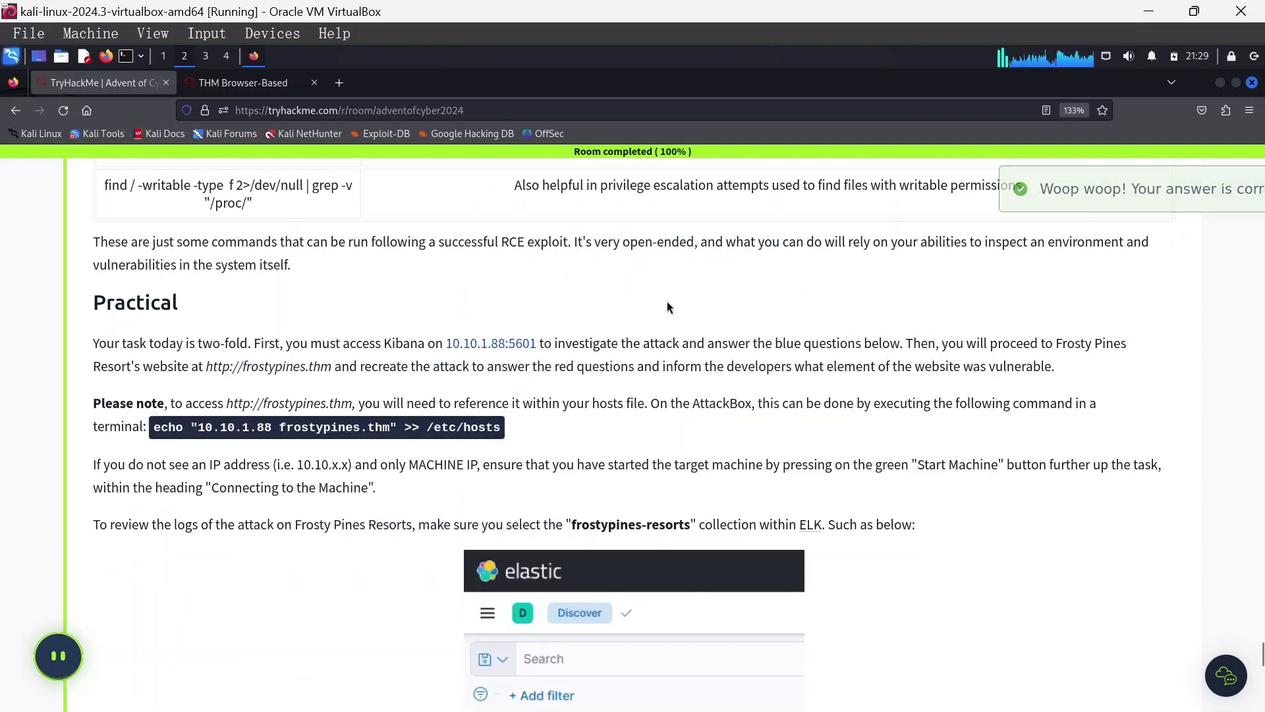
scroll(662, 309, "up", 15)
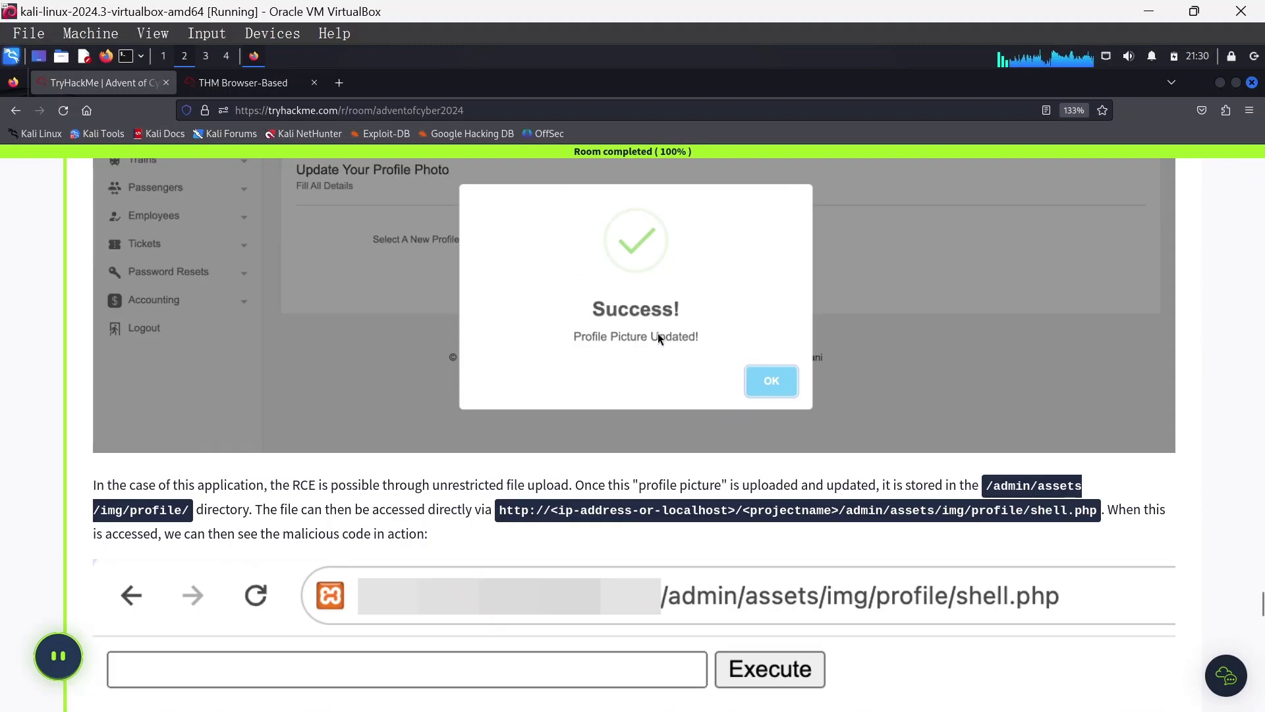
scroll(660, 310, "down", 15)
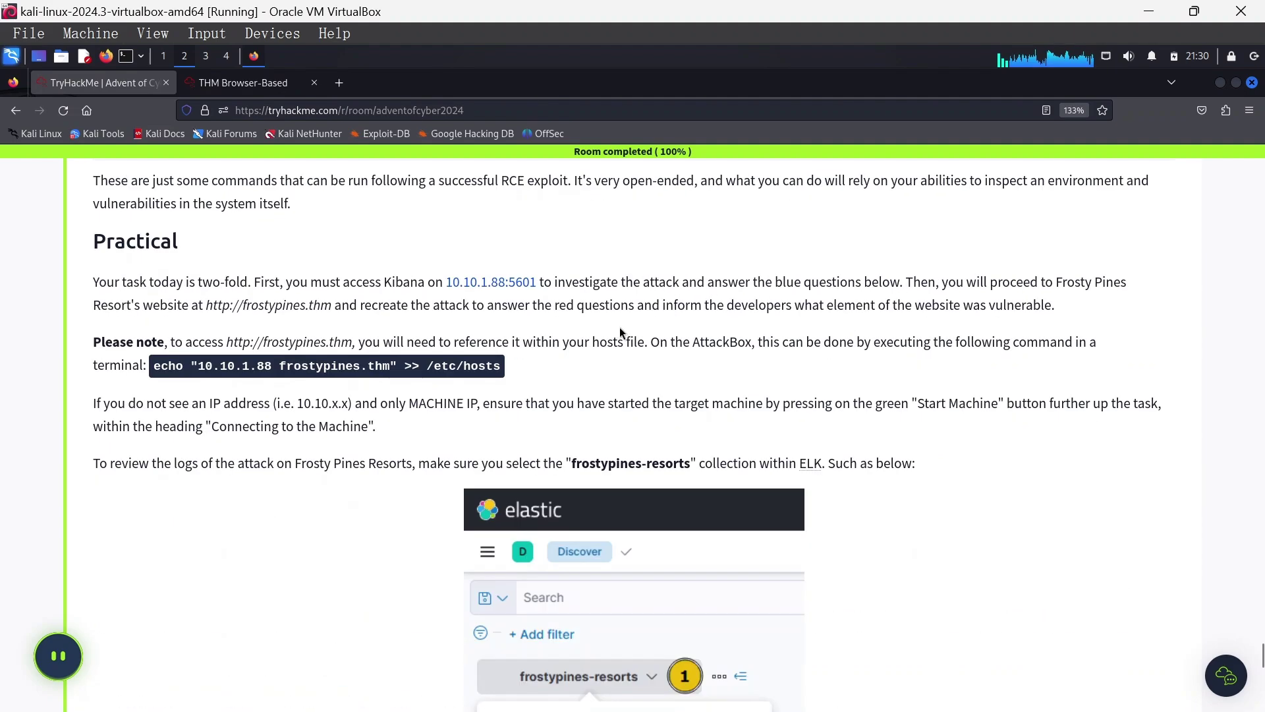
scroll(620, 331, "down", 20)
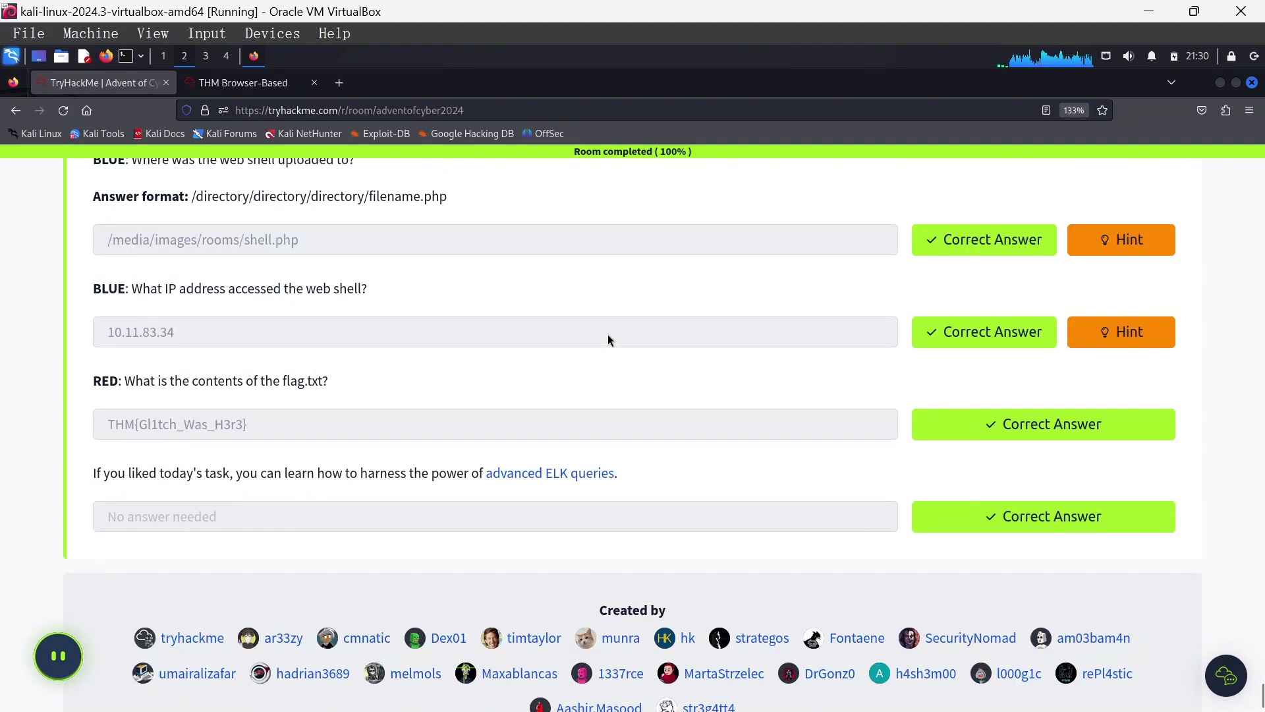